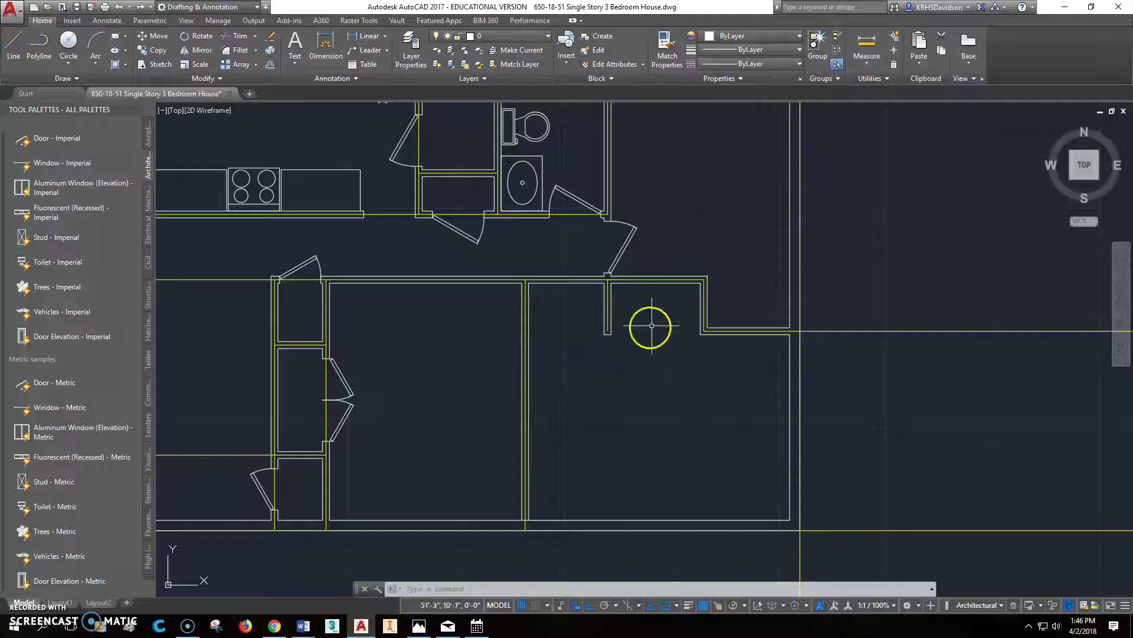
Insert a Door - Imperial block at the wall opening's corner beside the stub wall
{"action": "scroll", "coordinate": [590, 291], "scroll_direction": "up", "scroll_amount": 3}
{"action": "middle_click_drag", "start_coordinate": [599, 283], "coordinate": [555, 370]}
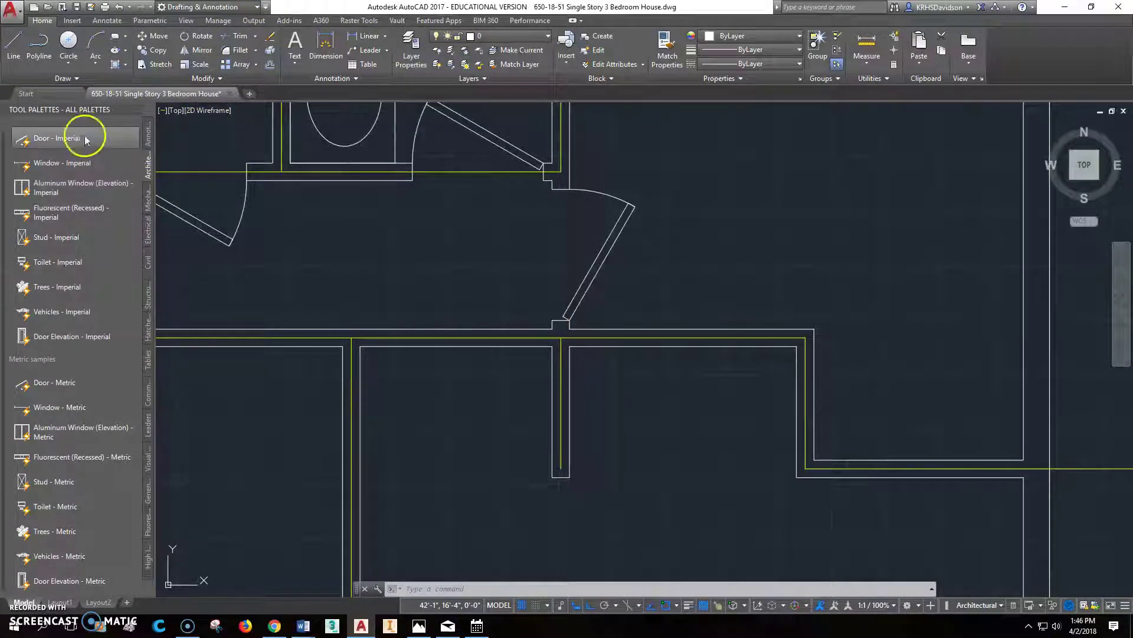
{"action": "left_click", "coordinate": [56, 138]}
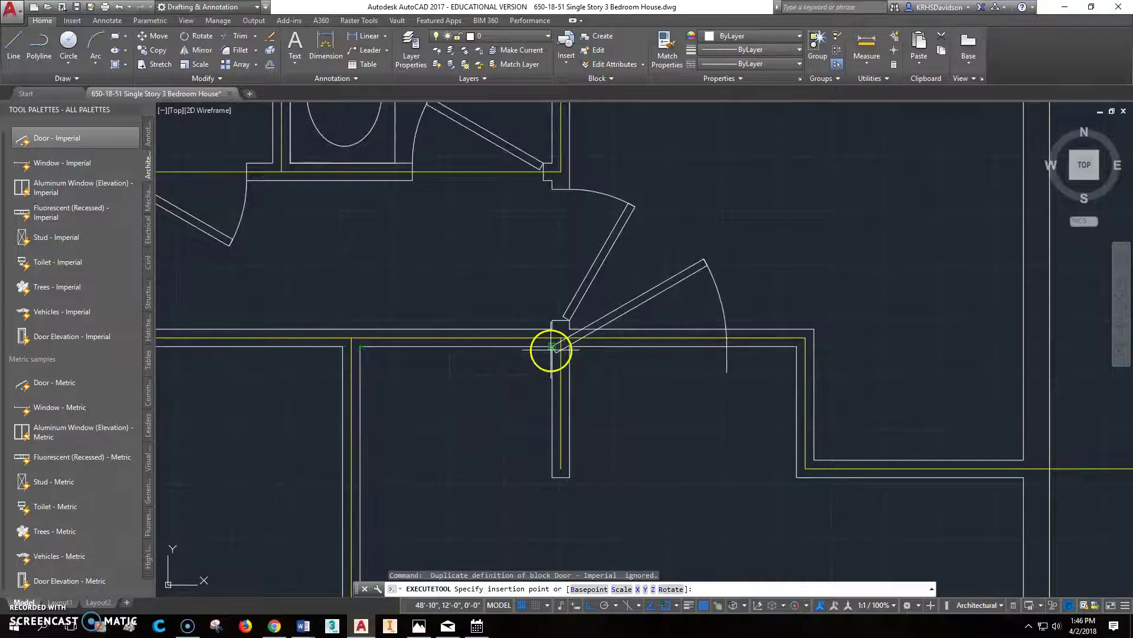
{"action": "left_click", "coordinate": [359, 338]}
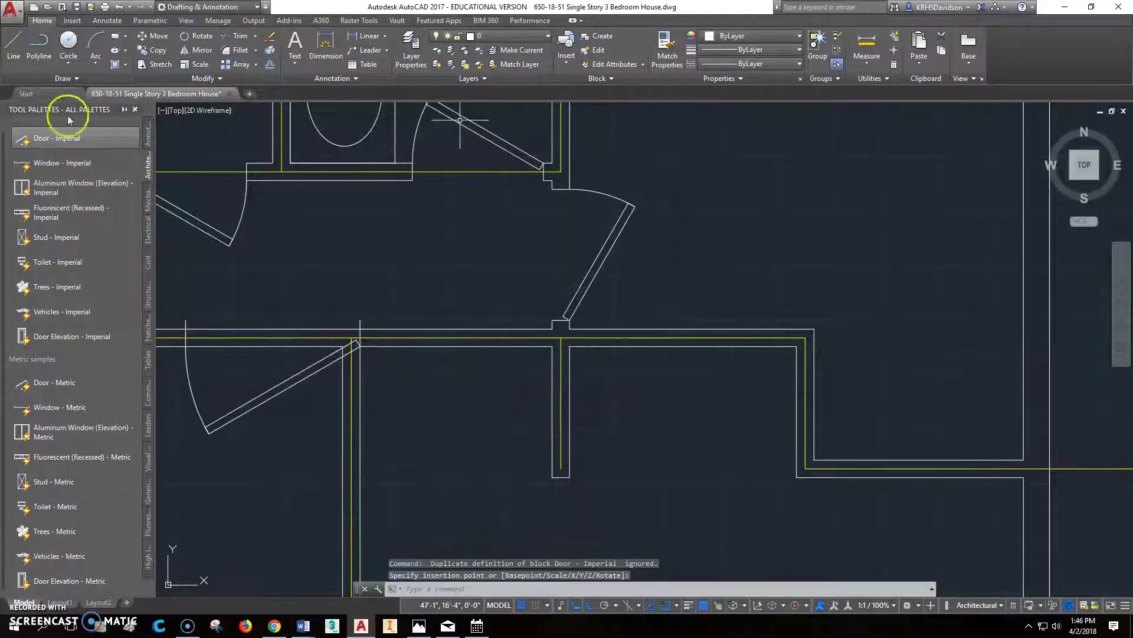
Rotate the new door 180 degrees about its hinge point
{"action": "left_click", "coordinate": [204, 42]}
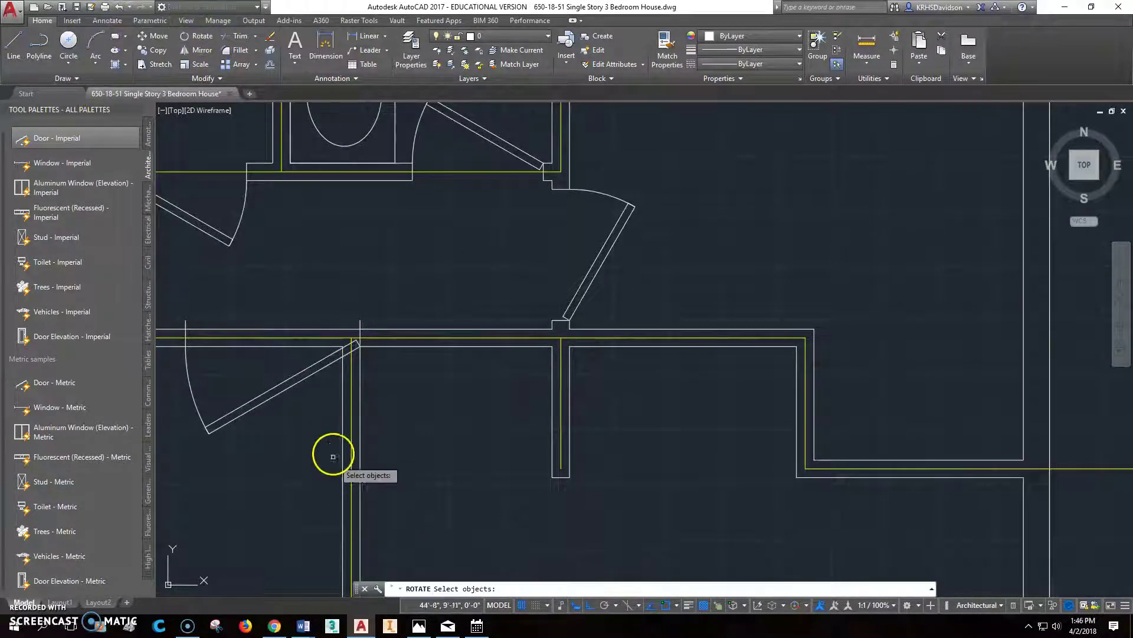
{"action": "left_click", "coordinate": [316, 373]}
{"action": "key", "text": "Return"}
{"action": "left_click", "coordinate": [358, 341]}
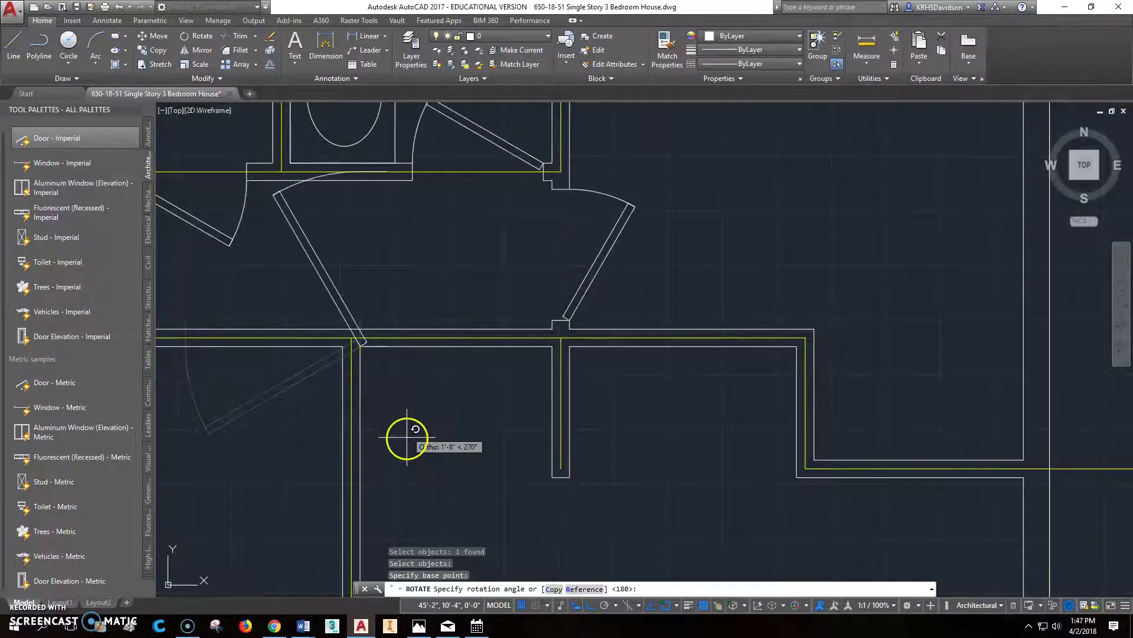
{"action": "type", "text": "180"}
{"action": "key", "text": "Return"}
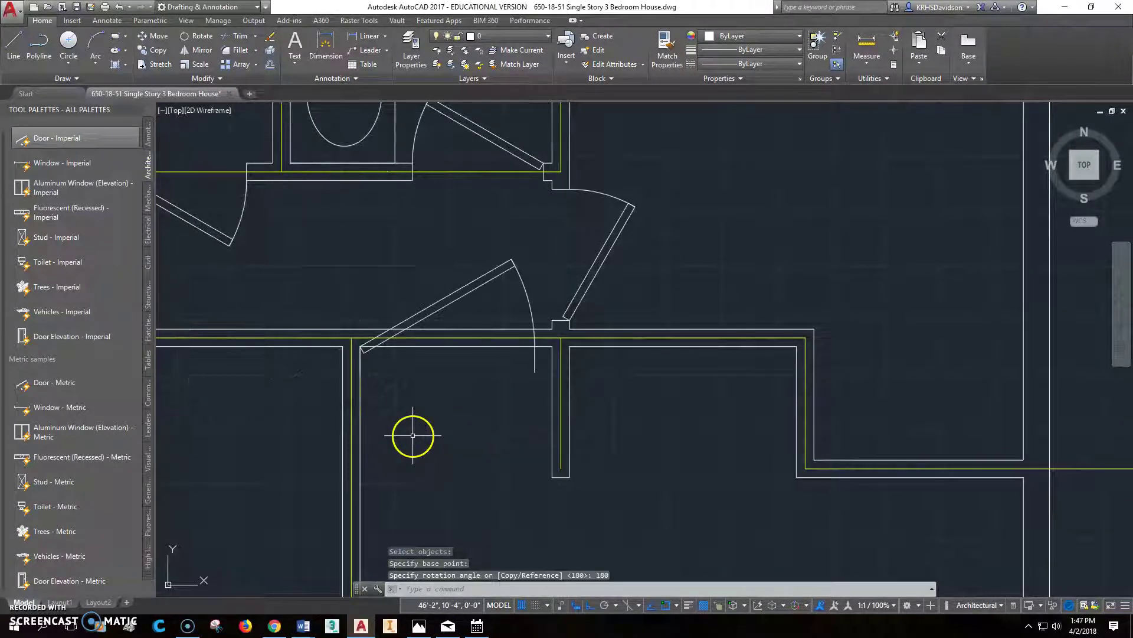
{"action": "scroll", "coordinate": [362, 382], "scroll_direction": "up", "scroll_amount": 5}
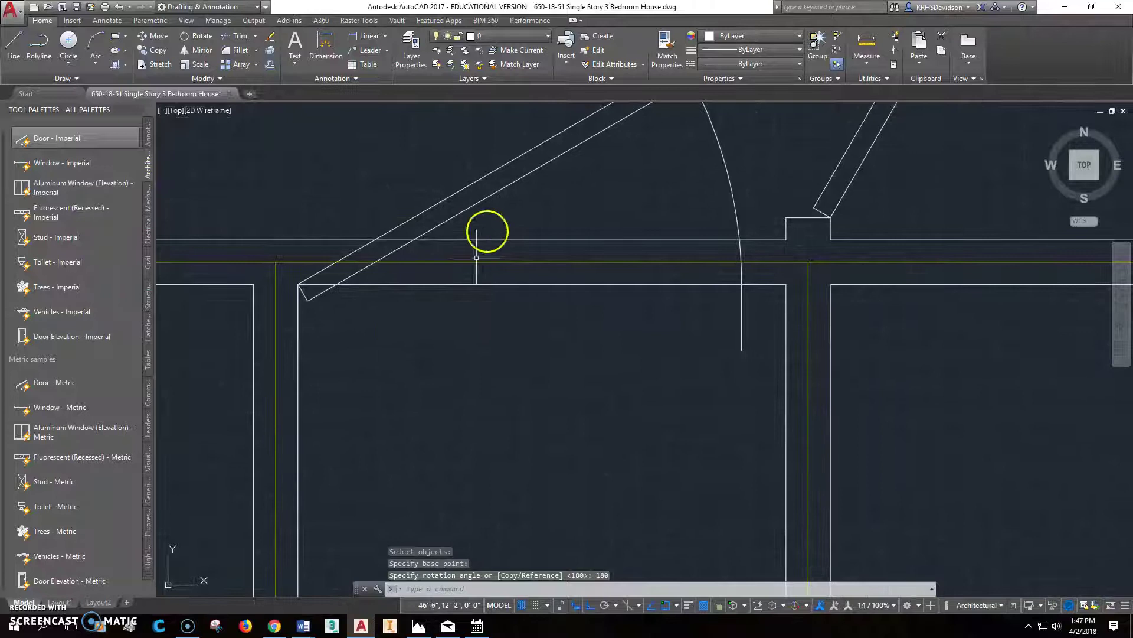
Flip the door to swing into the room and move its hinge onto the wall line
{"action": "scroll", "coordinate": [481, 253], "scroll_direction": "down", "scroll_amount": 2}
{"action": "left_click", "coordinate": [505, 203]}
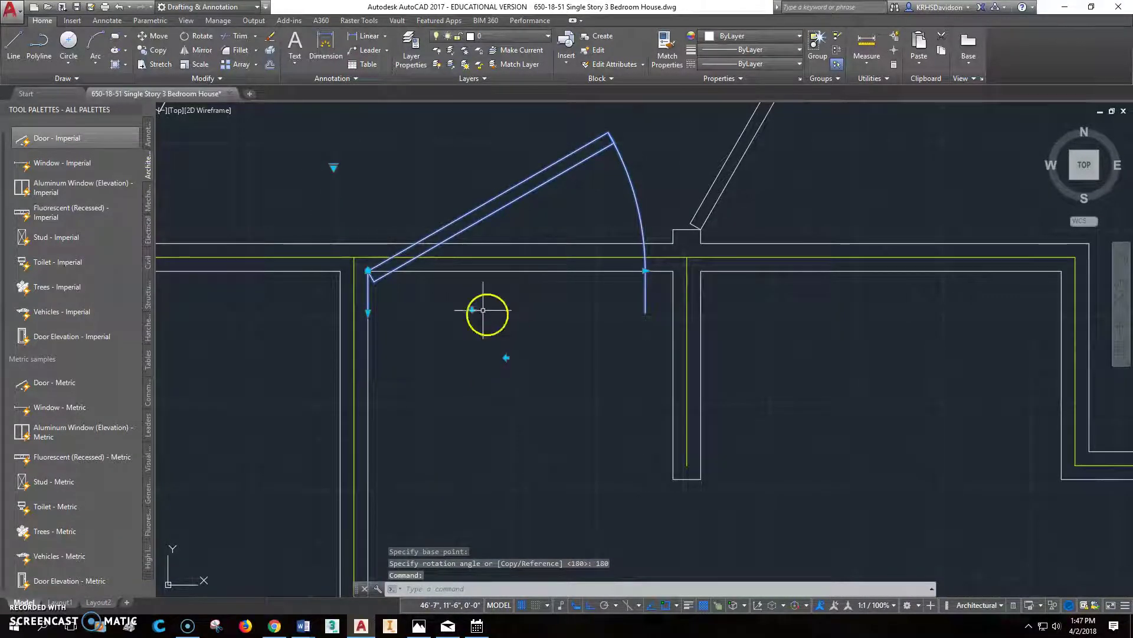
{"action": "left_click", "coordinate": [505, 357]}
{"action": "scroll", "coordinate": [476, 425], "scroll_direction": "up", "scroll_amount": 2}
{"action": "scroll", "coordinate": [475, 426], "scroll_direction": "down", "scroll_amount": 2}
{"action": "scroll", "coordinate": [438, 392], "scroll_direction": "left", "scroll_amount": 2}
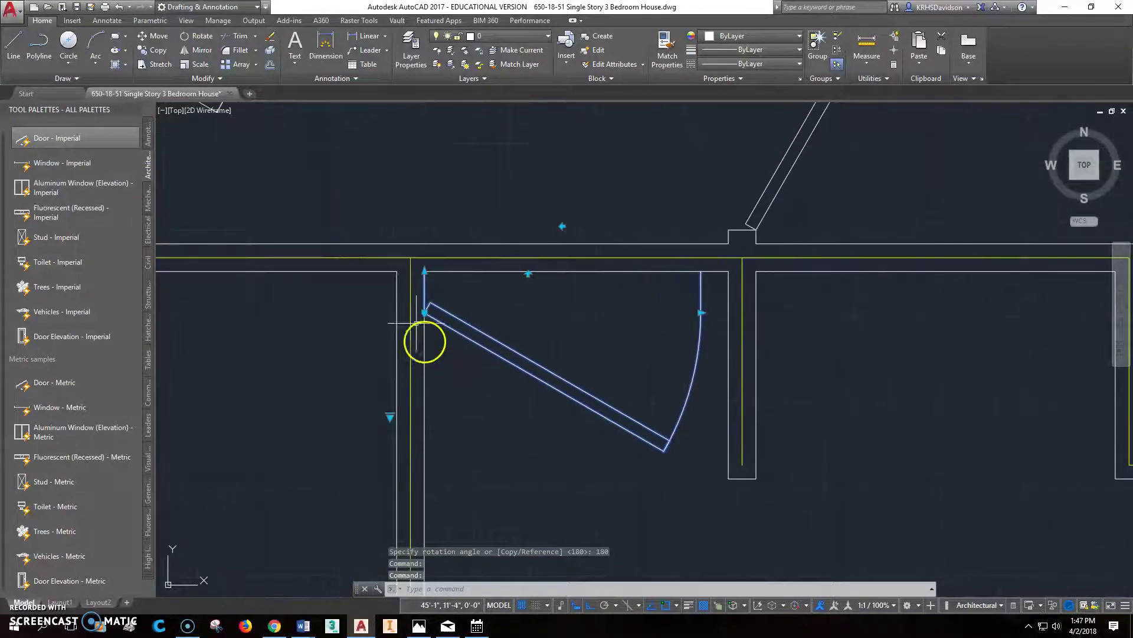
{"action": "left_click", "coordinate": [425, 313]}
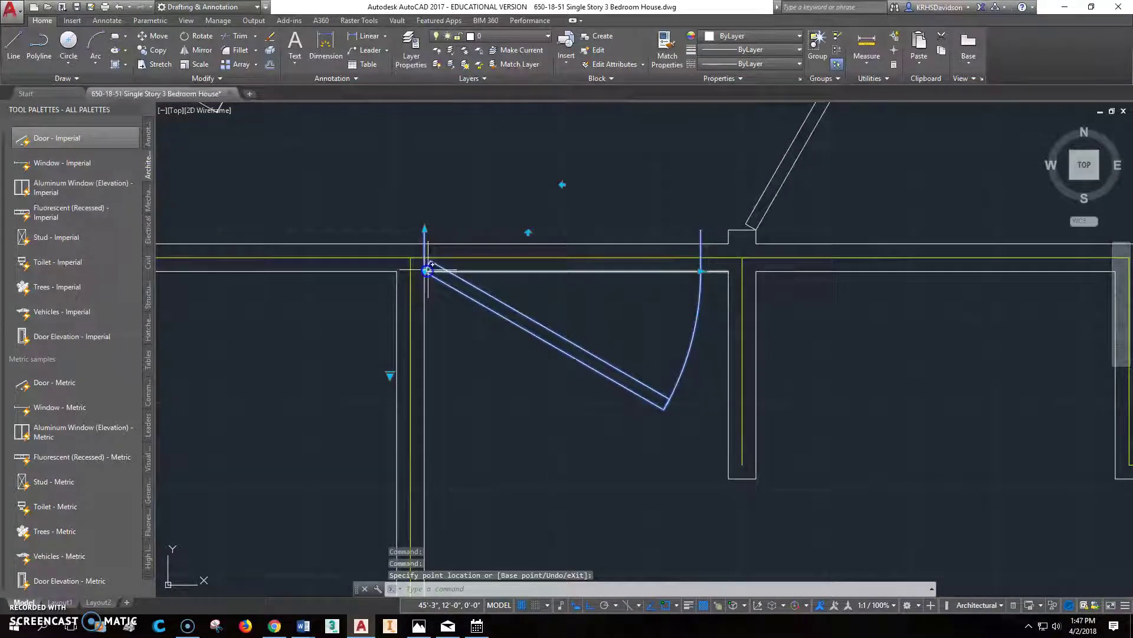
{"action": "left_click", "coordinate": [424, 229]}
{"action": "left_click", "coordinate": [425, 244]}
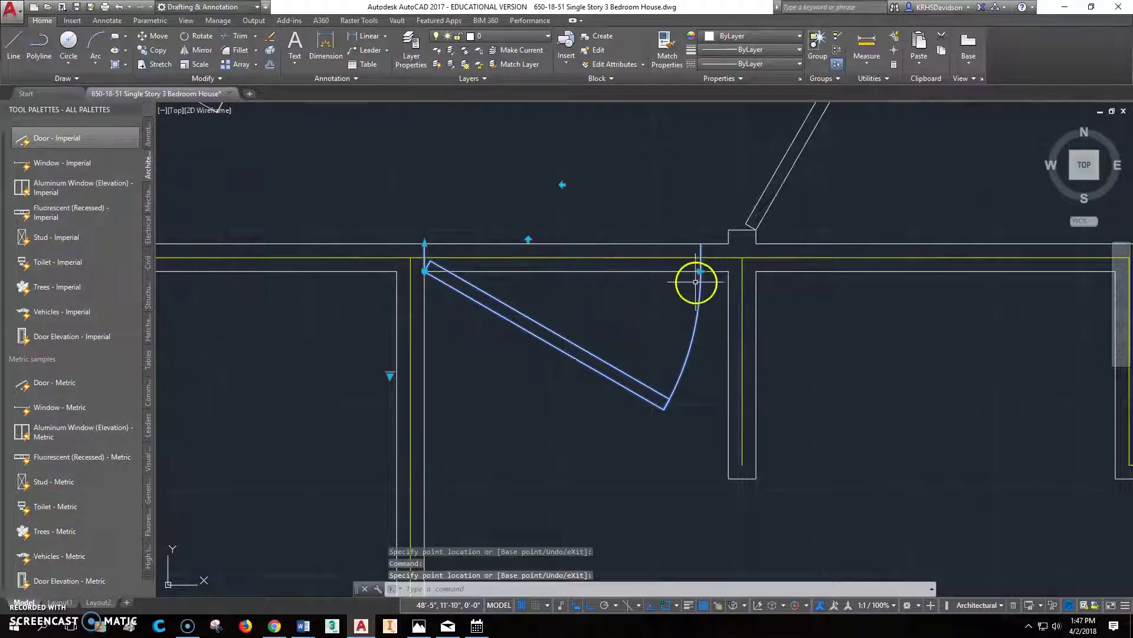
{"action": "key", "text": "Escape"}
{"action": "key", "text": "Escape"}
Measure the distance at the wall corner with DI, reading 1'-0"
{"action": "type", "text": "di"}
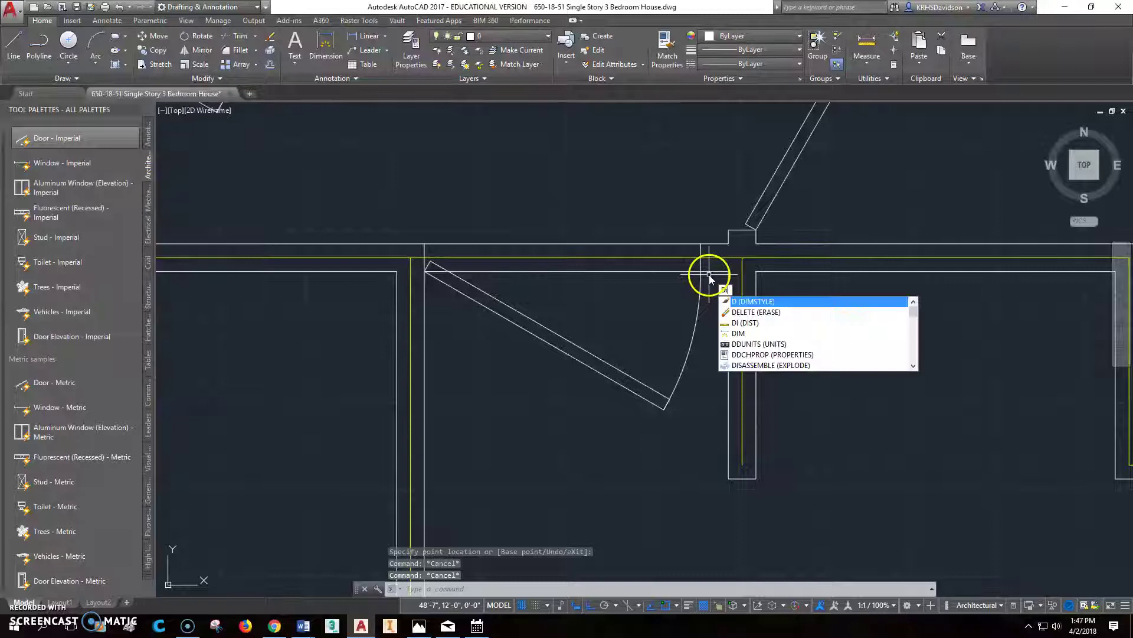
{"action": "key", "text": "Return"}
{"action": "left_click", "coordinate": [703, 270]}
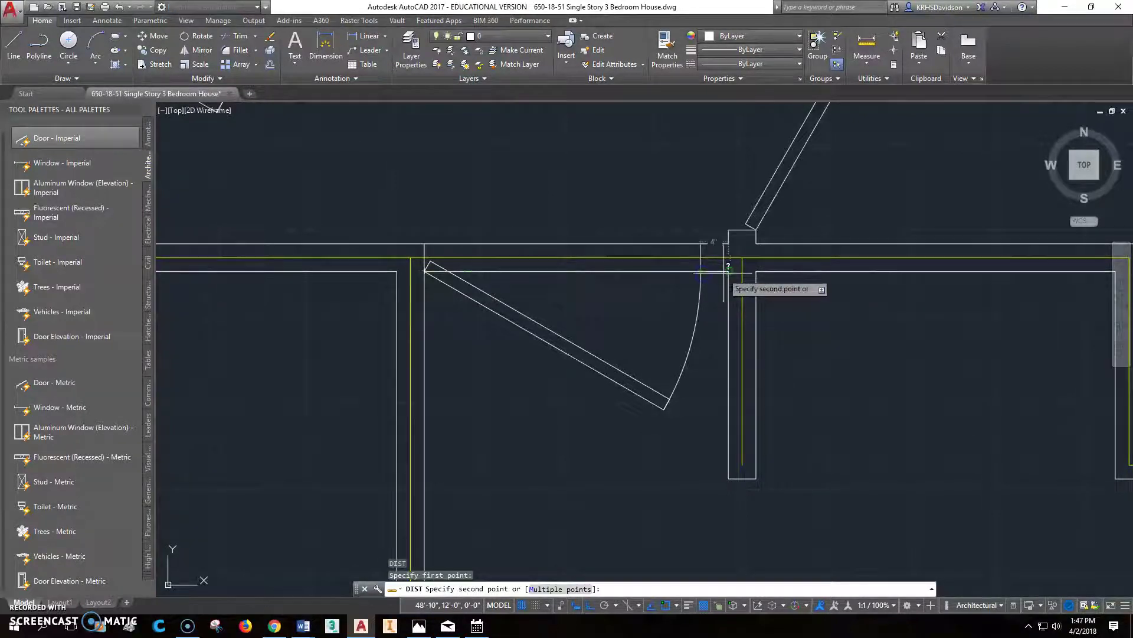
{"action": "left_click", "coordinate": [727, 270]}
{"action": "key", "text": "Escape"}
{"action": "key", "text": "Escape"}
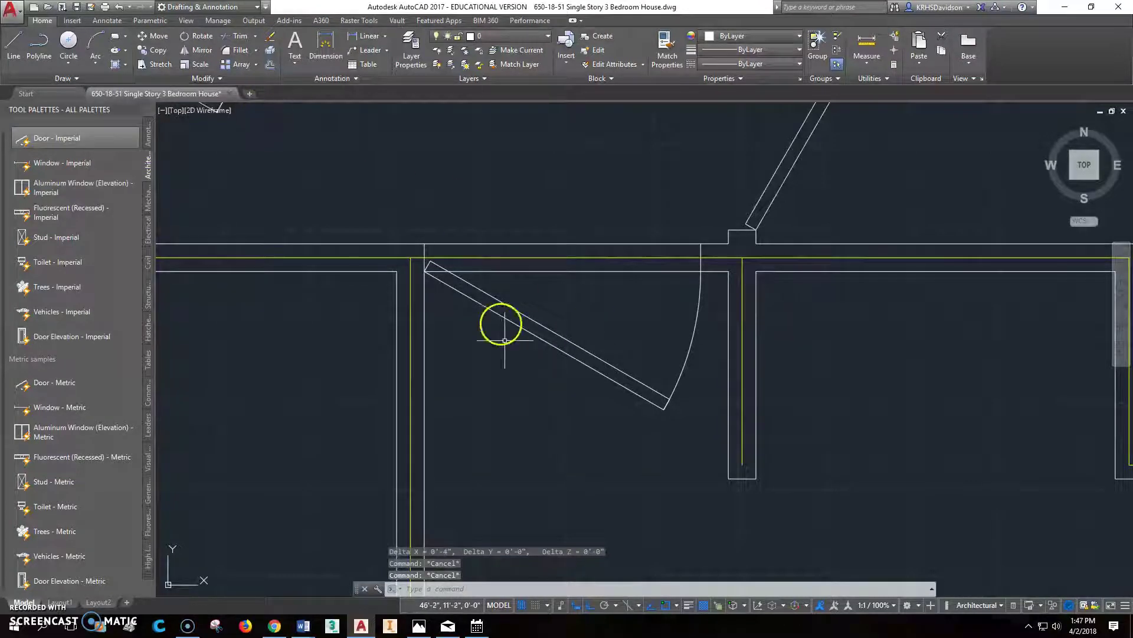
Narrow the door width so its swing arc meets the wall
{"action": "left_click", "coordinate": [557, 330]}
{"action": "left_click", "coordinate": [700, 271]}
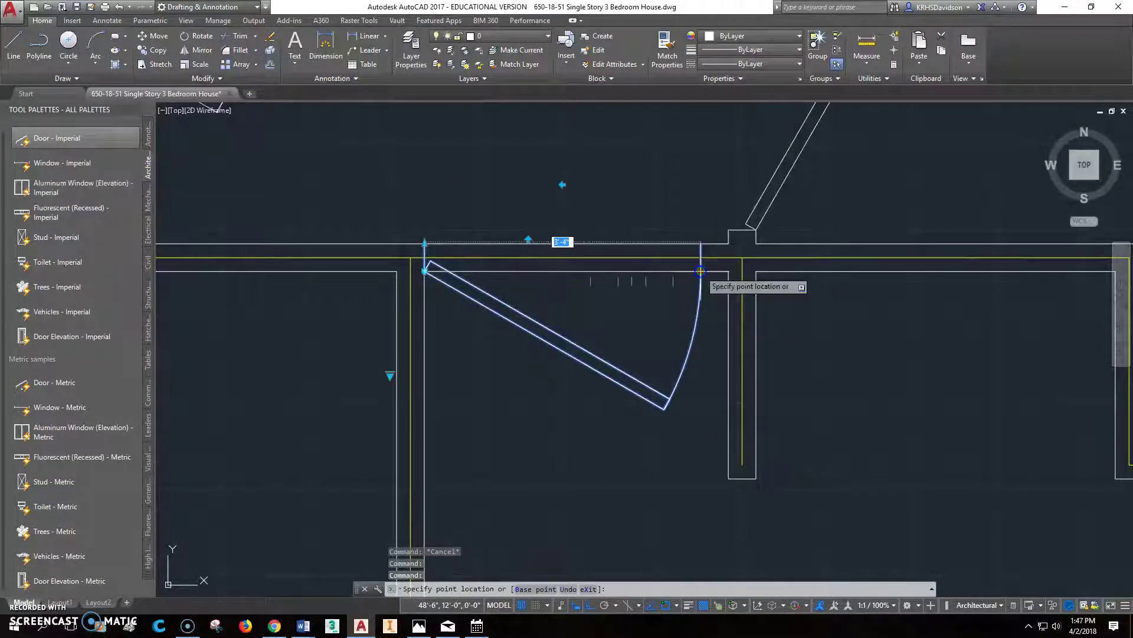
{"action": "left_click", "coordinate": [646, 277]}
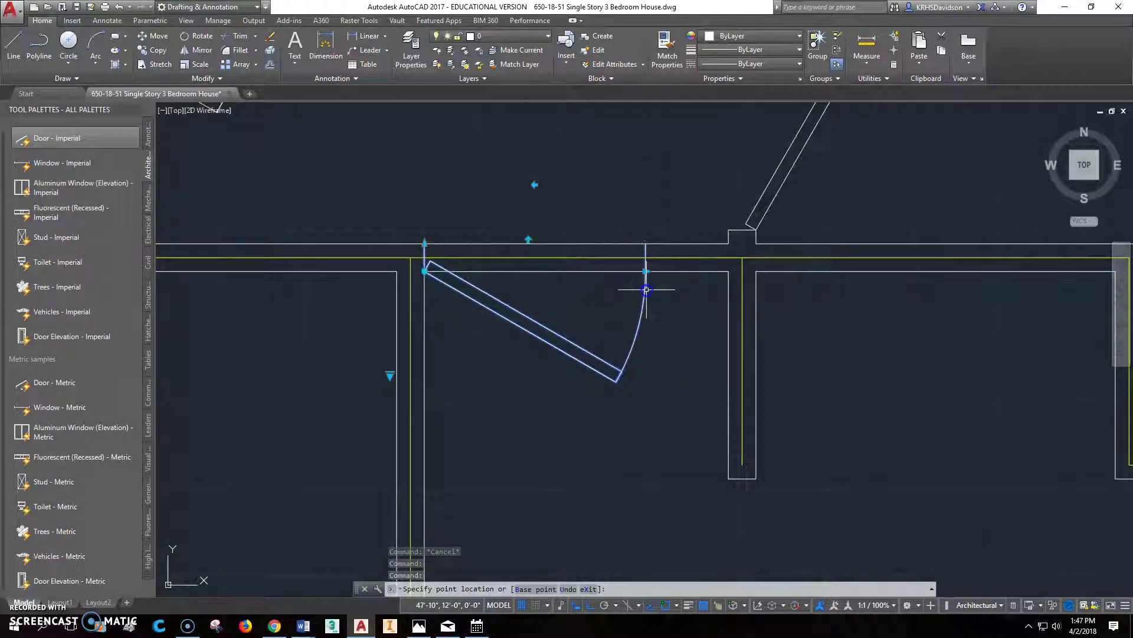
{"action": "middle_click_drag", "start_coordinate": [637, 389], "coordinate": [703, 384]}
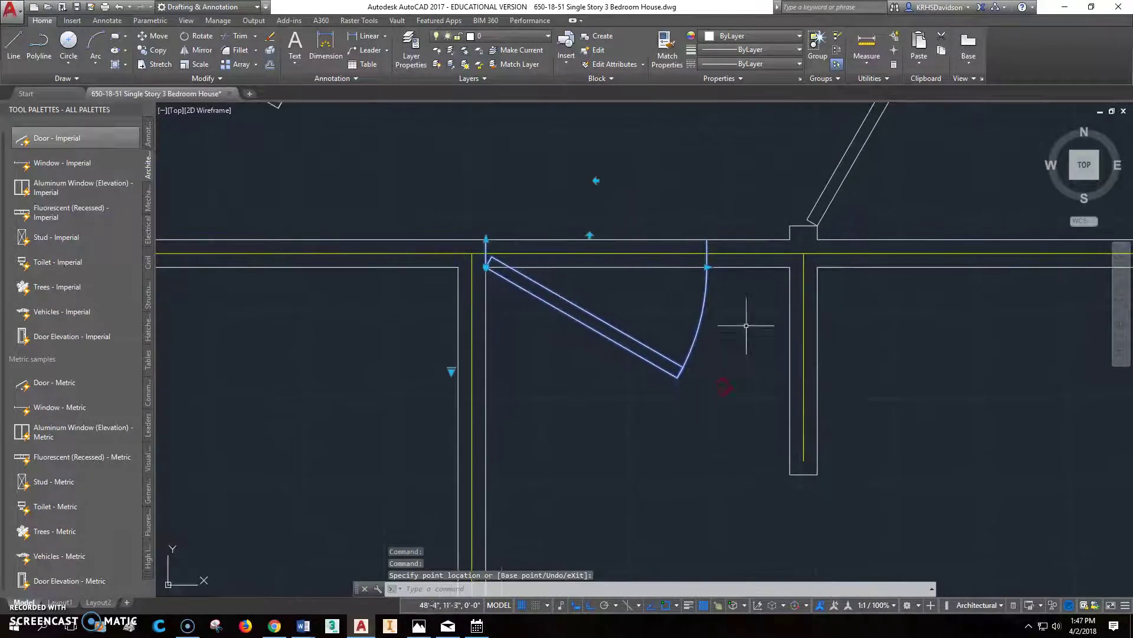
{"action": "key", "text": "Escape"}
{"action": "key", "text": "Escape"}
Measure the distance from the door jamb to the wall with DI
{"action": "type", "text": "di"}
{"action": "key", "text": "Return"}
{"action": "left_click", "coordinate": [707, 267]}
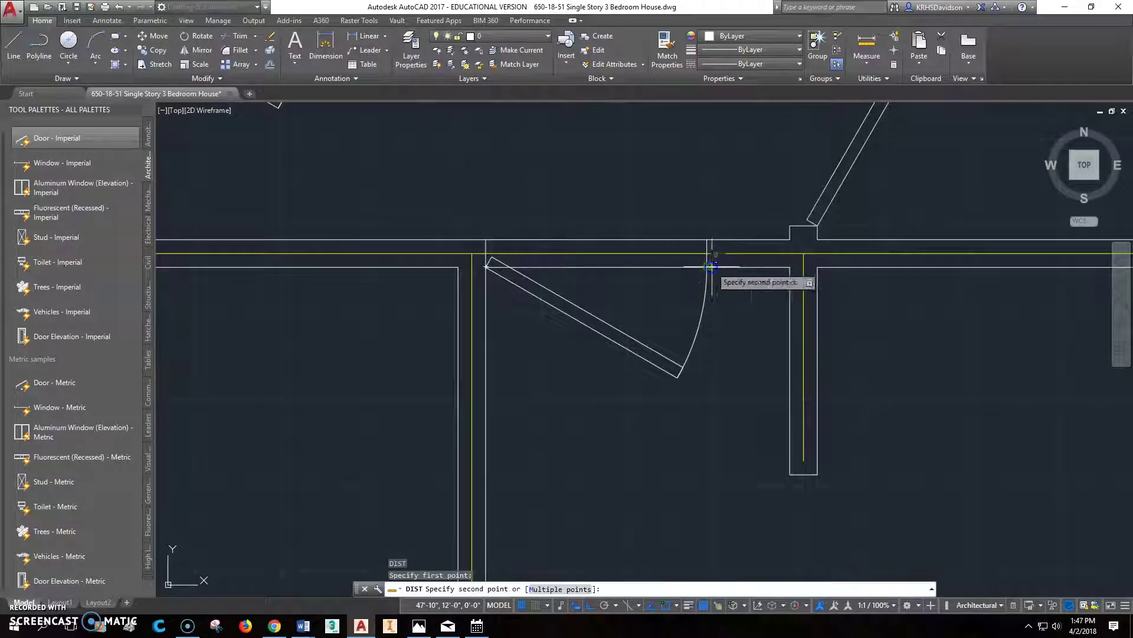
{"action": "left_click", "coordinate": [789, 273]}
{"action": "key", "text": "Escape"}
{"action": "key", "text": "Escape"}
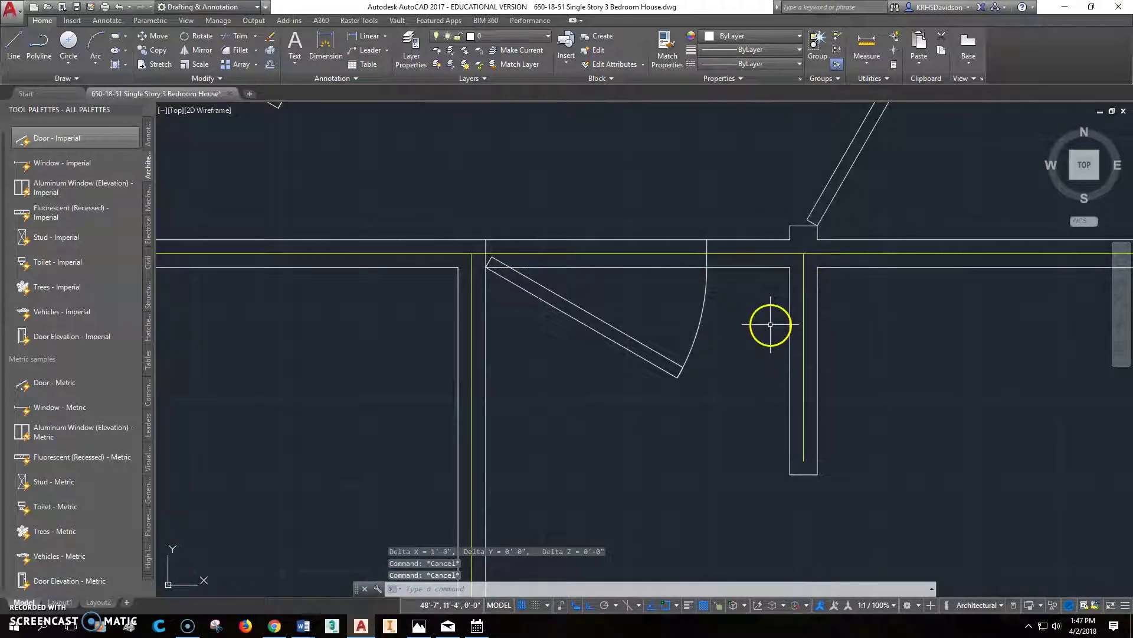
{"action": "scroll", "coordinate": [629, 330], "scroll_direction": "up", "scroll_amount": 2}
{"action": "middle_click_drag", "start_coordinate": [632, 307], "coordinate": [609, 324]}
Move the door 6 inches to the right
{"action": "type", "text": "m"}
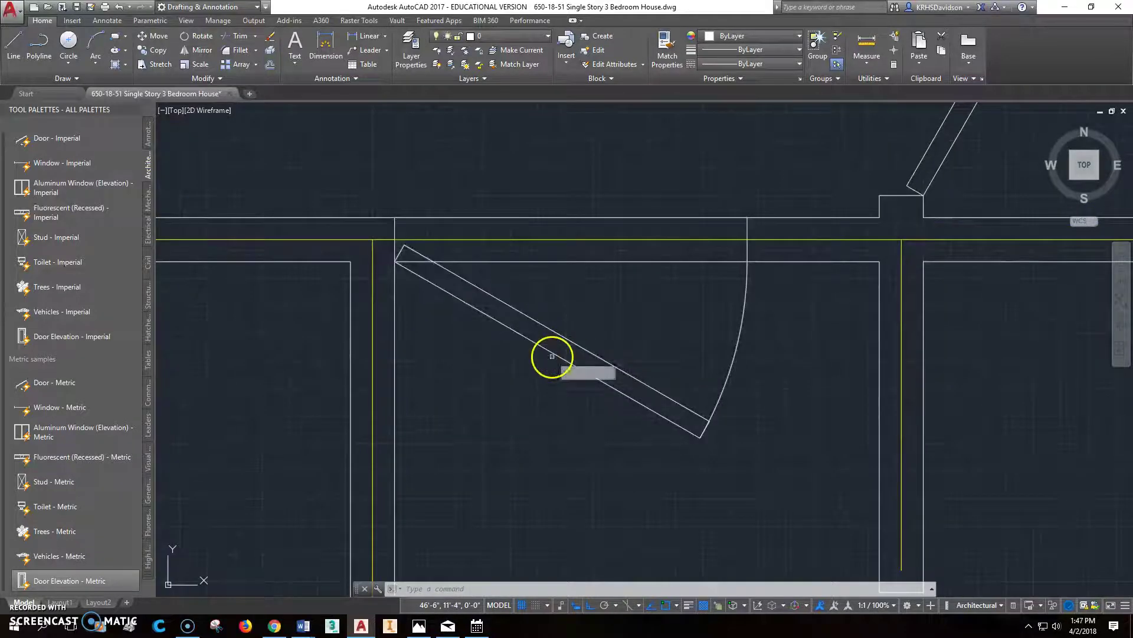
{"action": "key", "text": "Return"}
{"action": "left_click", "coordinate": [562, 333]}
{"action": "key", "text": "Return"}
{"action": "left_click", "coordinate": [538, 506]}
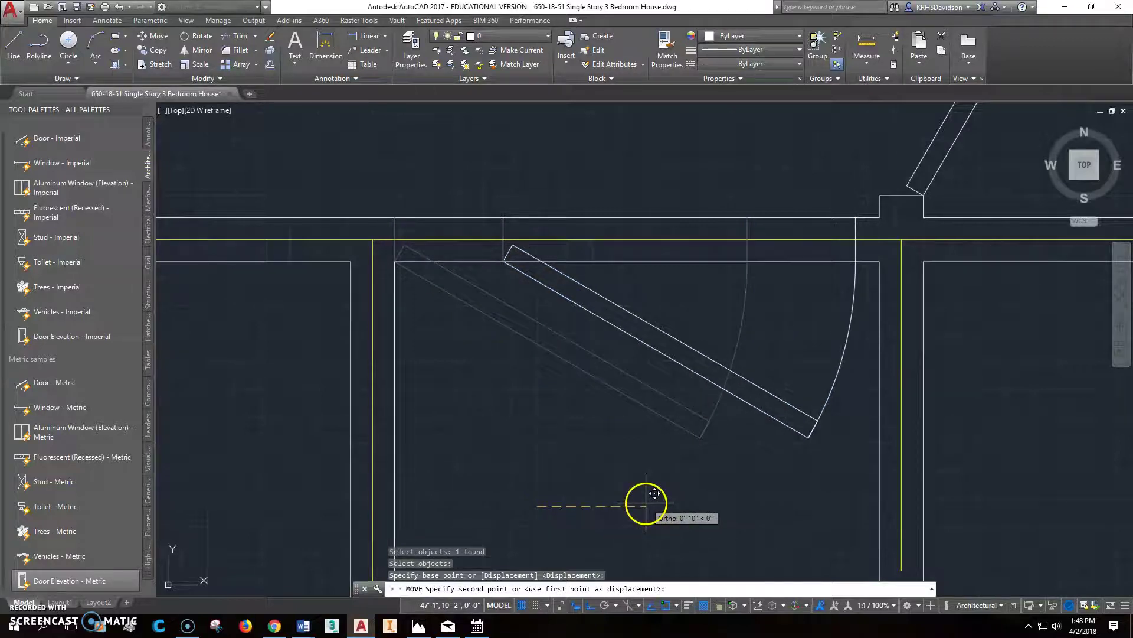
{"action": "type", "text": "6"}
{"action": "key", "text": "Return"}
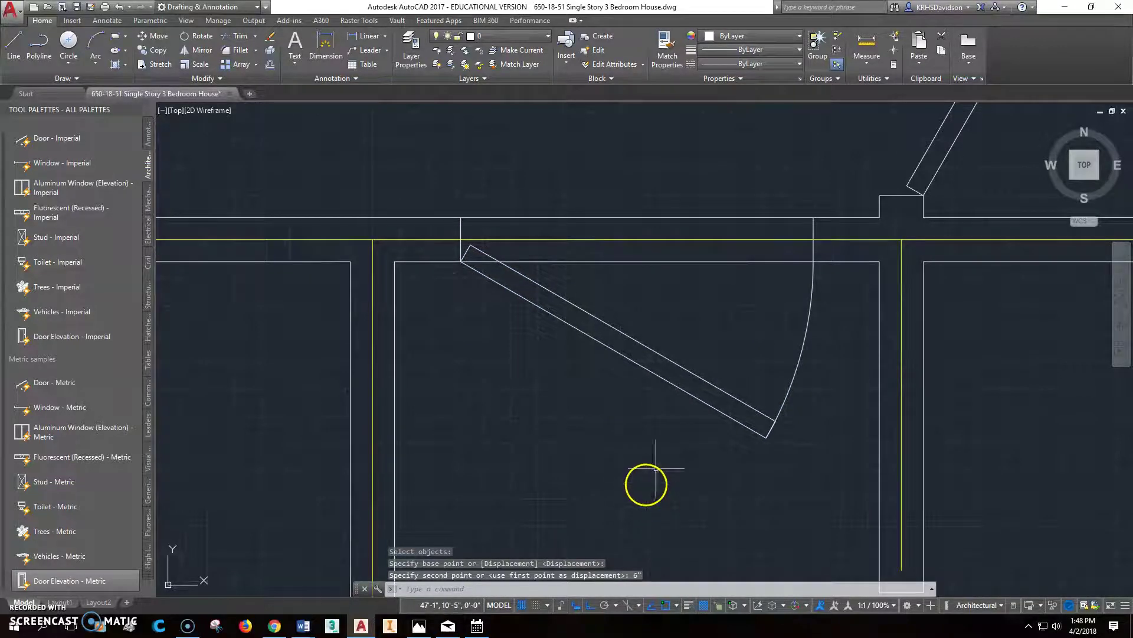
Trim the wall lines between the two jamb lines to clear the doorway
{"action": "left_click", "coordinate": [242, 36]}
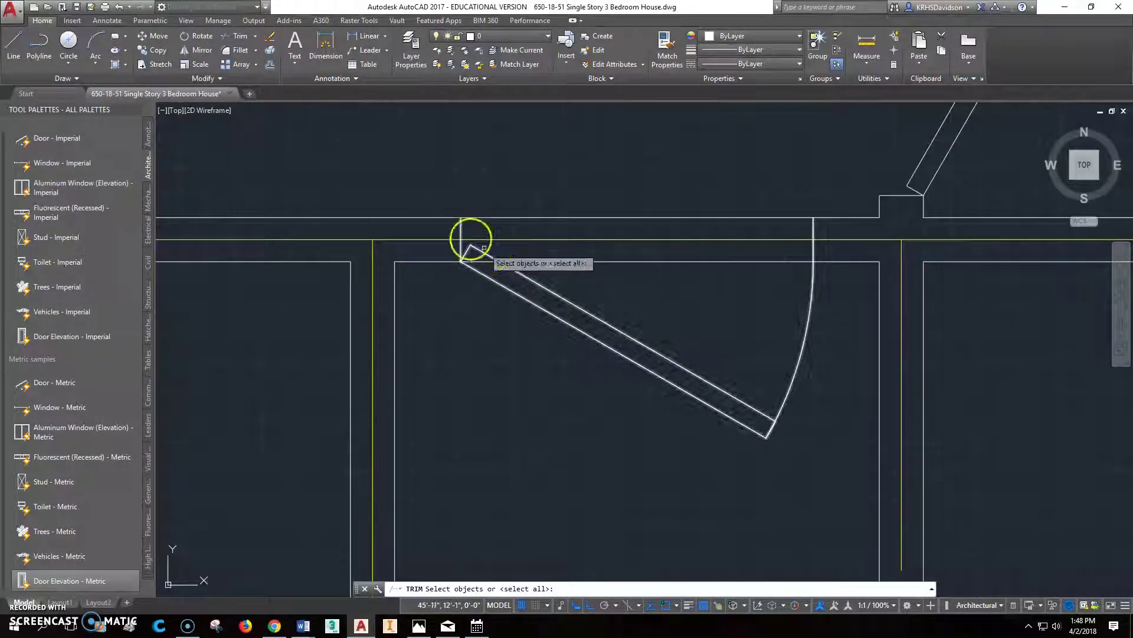
{"action": "left_click", "coordinate": [466, 228]}
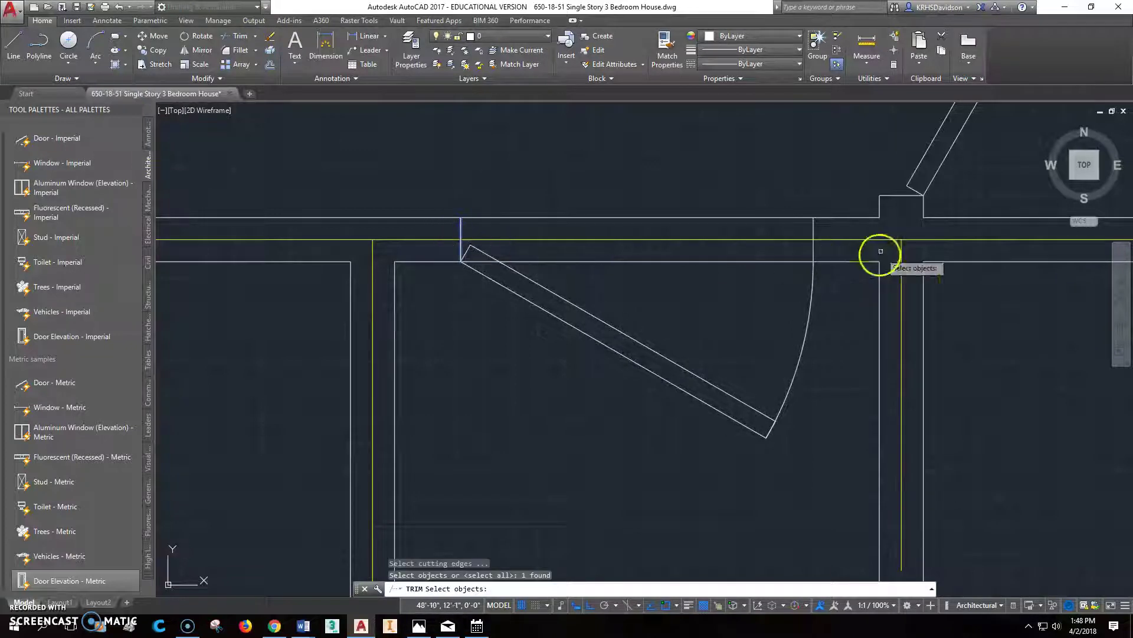
{"action": "left_click", "coordinate": [813, 229]}
{"action": "right_click", "coordinate": [679, 253]}
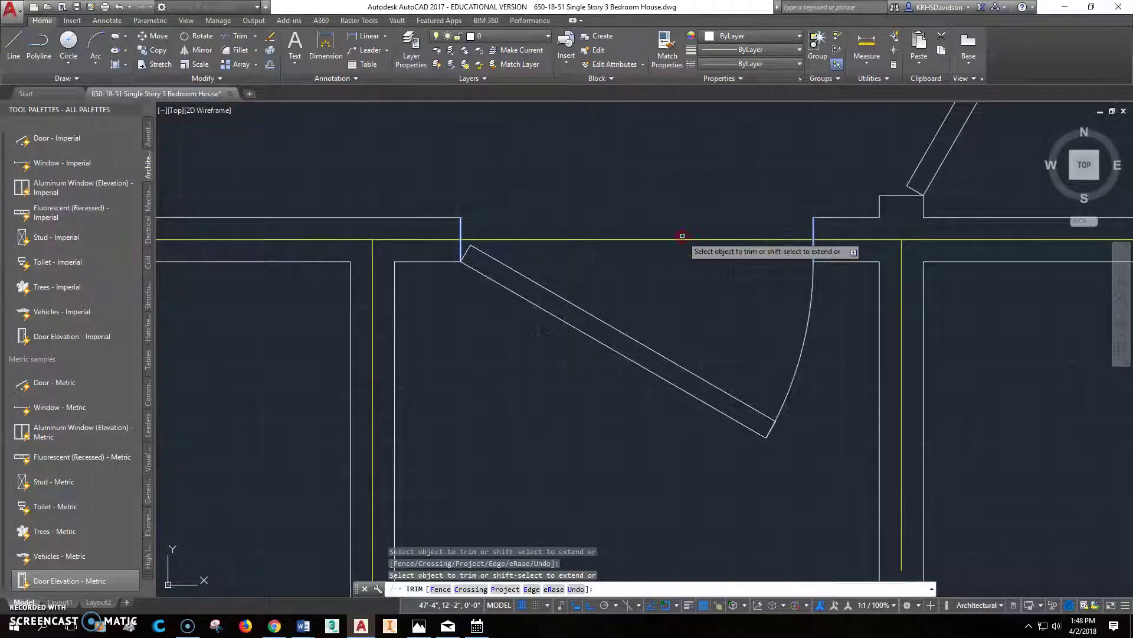
{"action": "right_click", "coordinate": [684, 239]}
{"action": "left_click", "coordinate": [711, 244]}
{"action": "scroll", "coordinate": [736, 364], "scroll_direction": "up", "scroll_amount": 5}
{"action": "scroll", "coordinate": [749, 366], "scroll_direction": "down", "scroll_amount": 8}
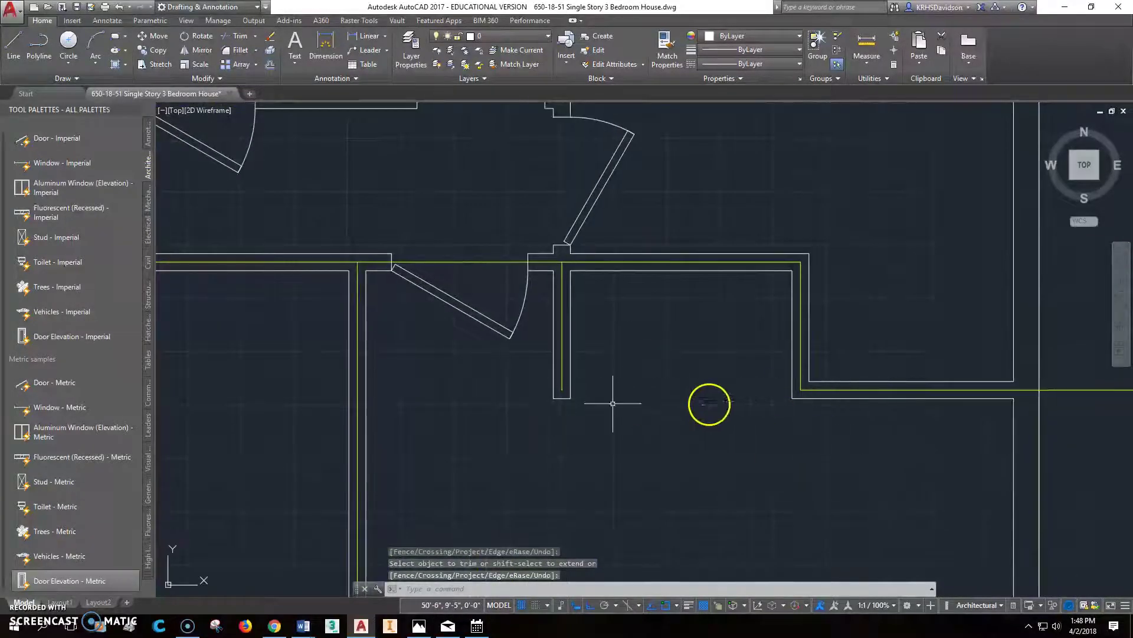
Try stretching the short wall-bottom line's right end, then cancel
{"action": "scroll", "coordinate": [596, 405], "scroll_direction": "up", "scroll_amount": 4}
{"action": "scroll", "coordinate": [572, 404], "scroll_direction": "down", "scroll_amount": 2}
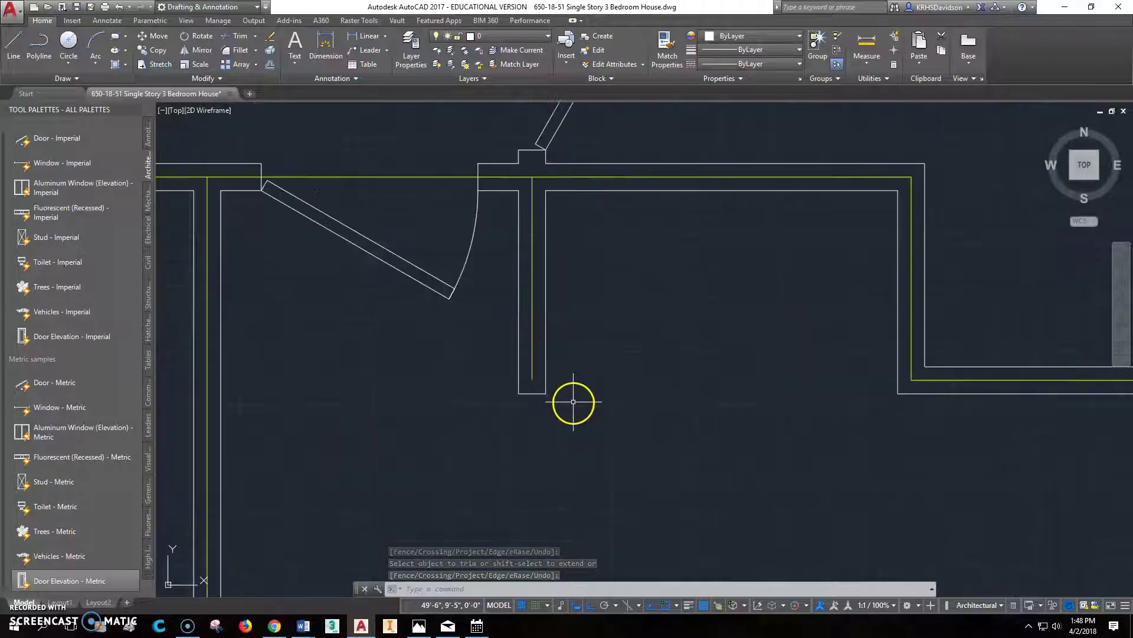
{"action": "left_click", "coordinate": [537, 395]}
{"action": "left_click", "coordinate": [544, 394]}
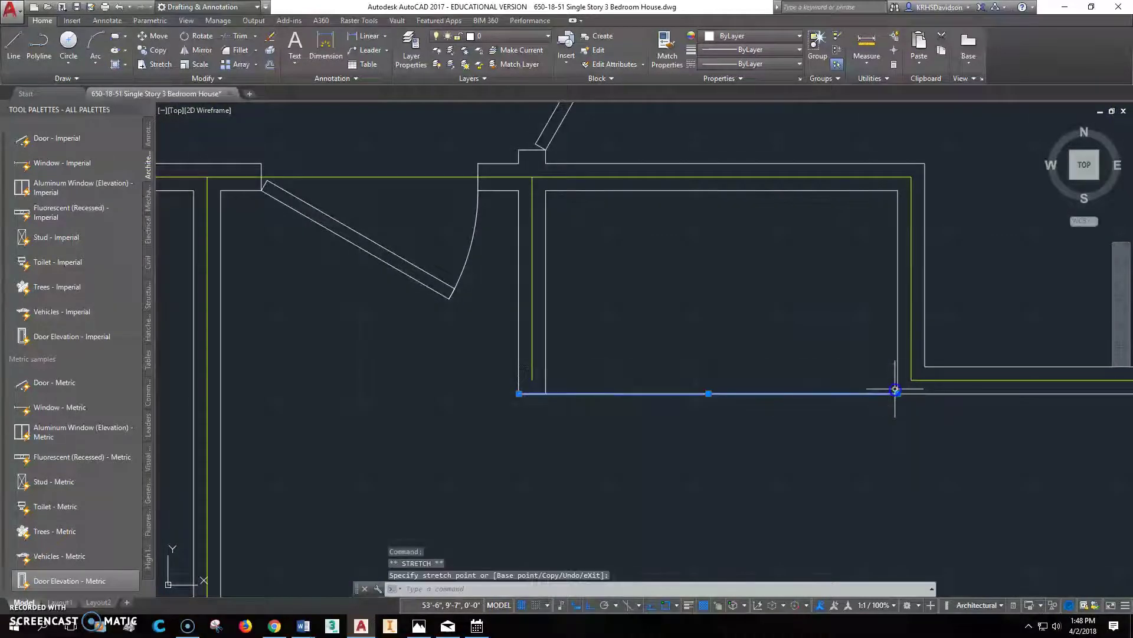
{"action": "key", "text": "Escape"}
{"action": "key", "text": "Escape"}
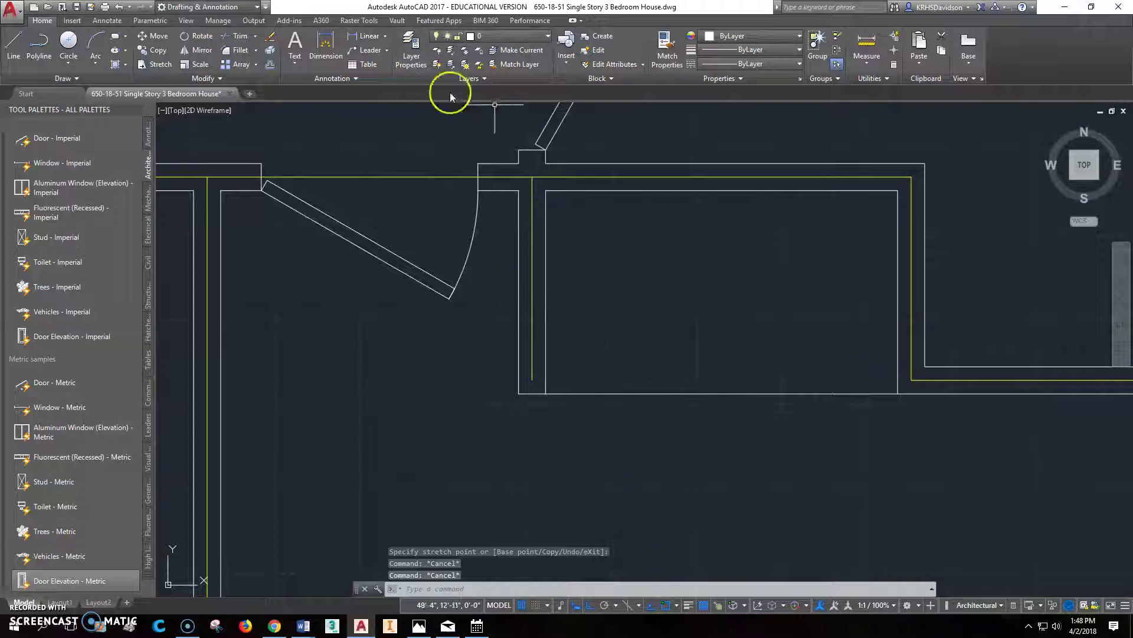
Offset the room's bottom wall line 4" inward
{"action": "left_click", "coordinate": [271, 65]}
{"action": "type", "text": "4\""}
{"action": "key", "text": "Return"}
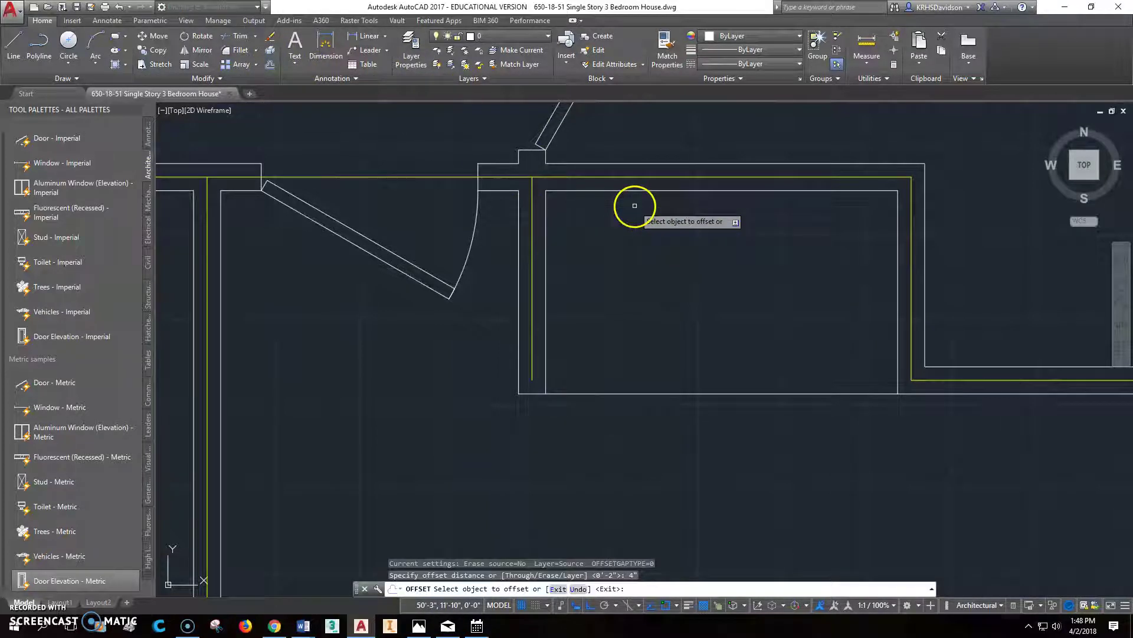
{"action": "left_click", "coordinate": [798, 395]}
{"action": "left_click", "coordinate": [800, 362]}
{"action": "key", "text": "Escape"}
{"action": "middle_click_drag", "start_coordinate": [904, 421], "coordinate": [826, 420]}
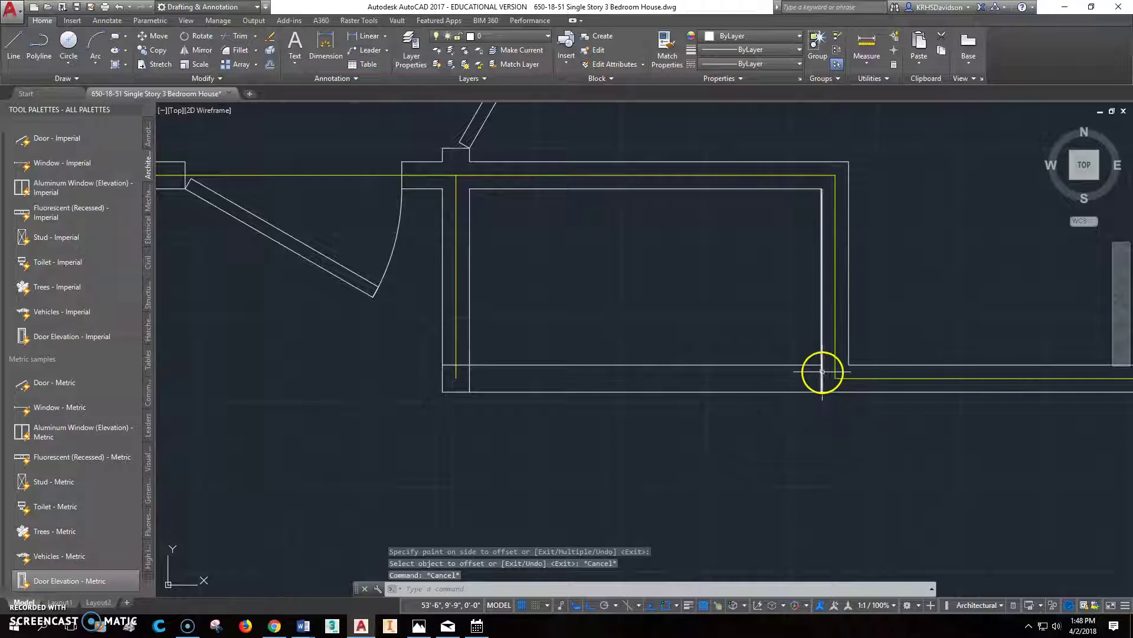
Insert a Door - Imperial block at the inner corner of the bottom wall
{"action": "left_click", "coordinate": [62, 138]}
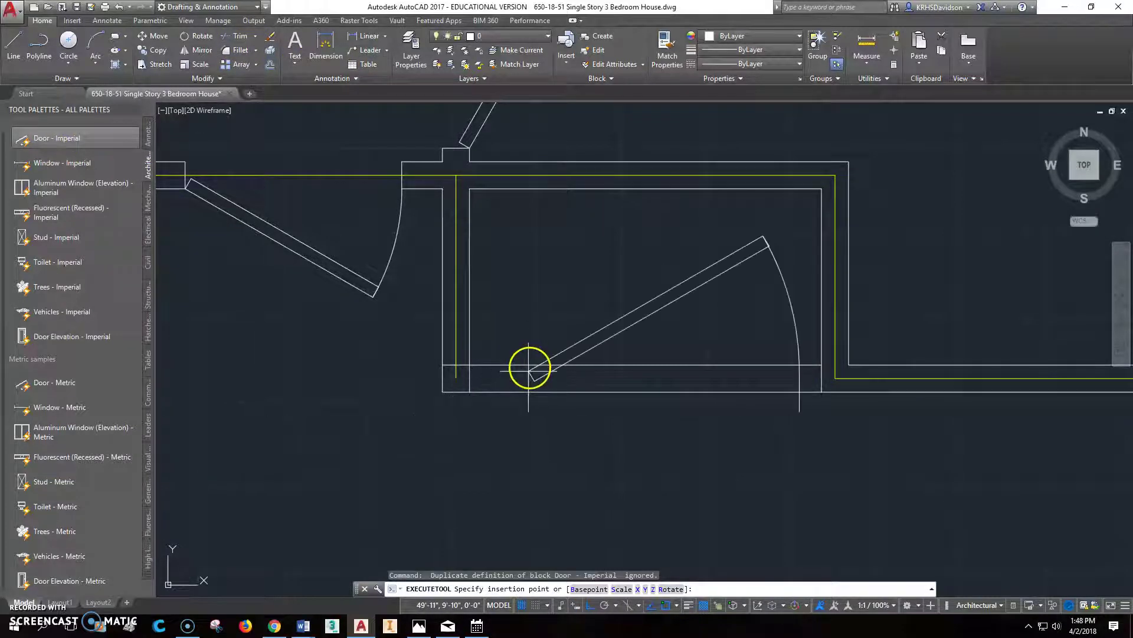
{"action": "left_click", "coordinate": [469, 365]}
{"action": "scroll", "coordinate": [531, 383], "scroll_direction": "up", "scroll_amount": 2}
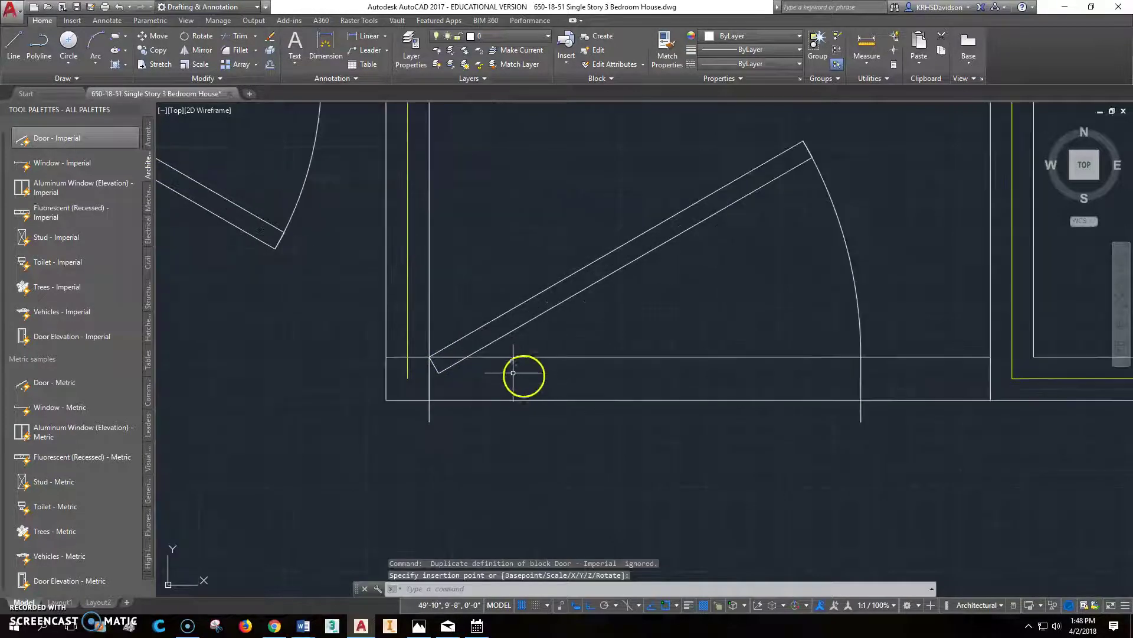
Extend the door's jamb and flip its swing below the outer wall
{"action": "left_click", "coordinate": [428, 416]}
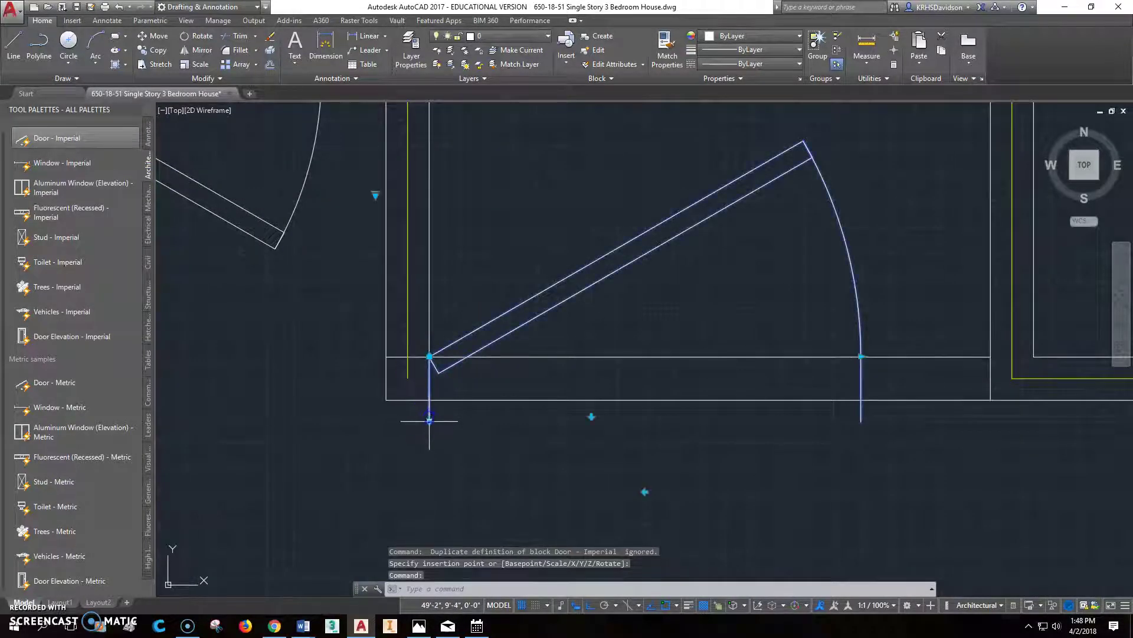
{"action": "left_click", "coordinate": [429, 421]}
{"action": "left_click", "coordinate": [577, 359]}
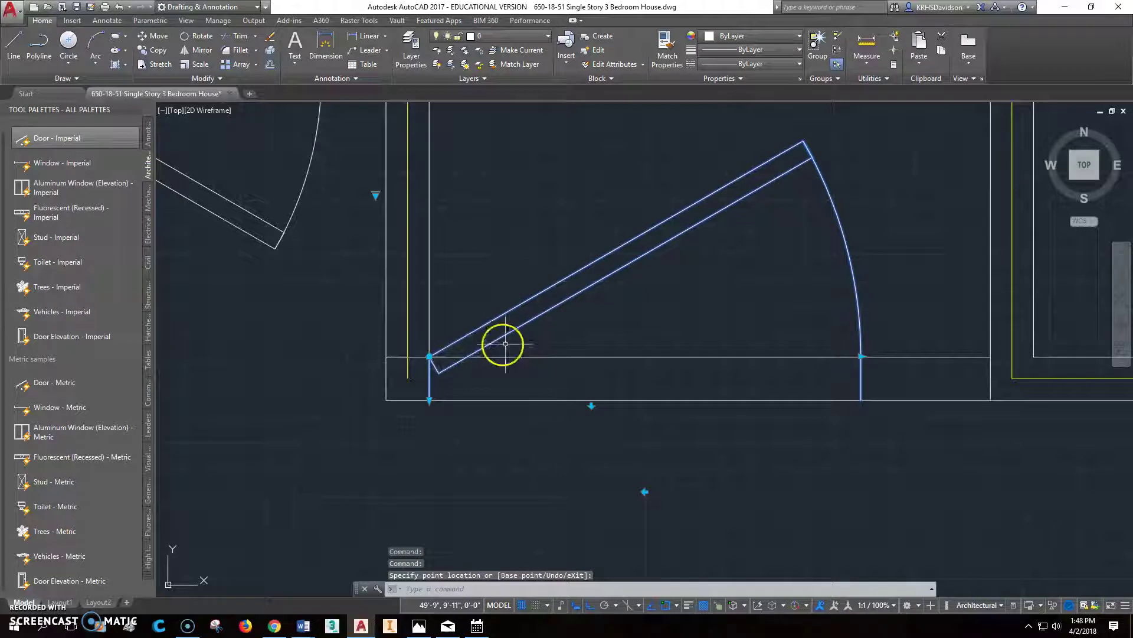
{"action": "left_click", "coordinate": [592, 406]}
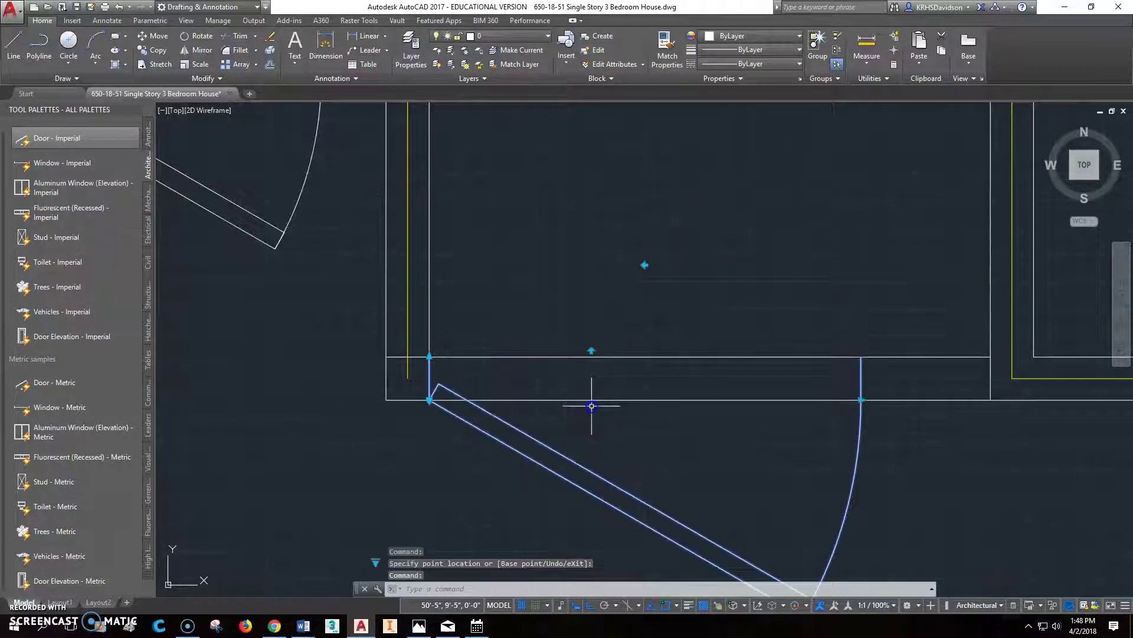
{"action": "scroll", "coordinate": [653, 418], "scroll_direction": "down", "scroll_amount": 4}
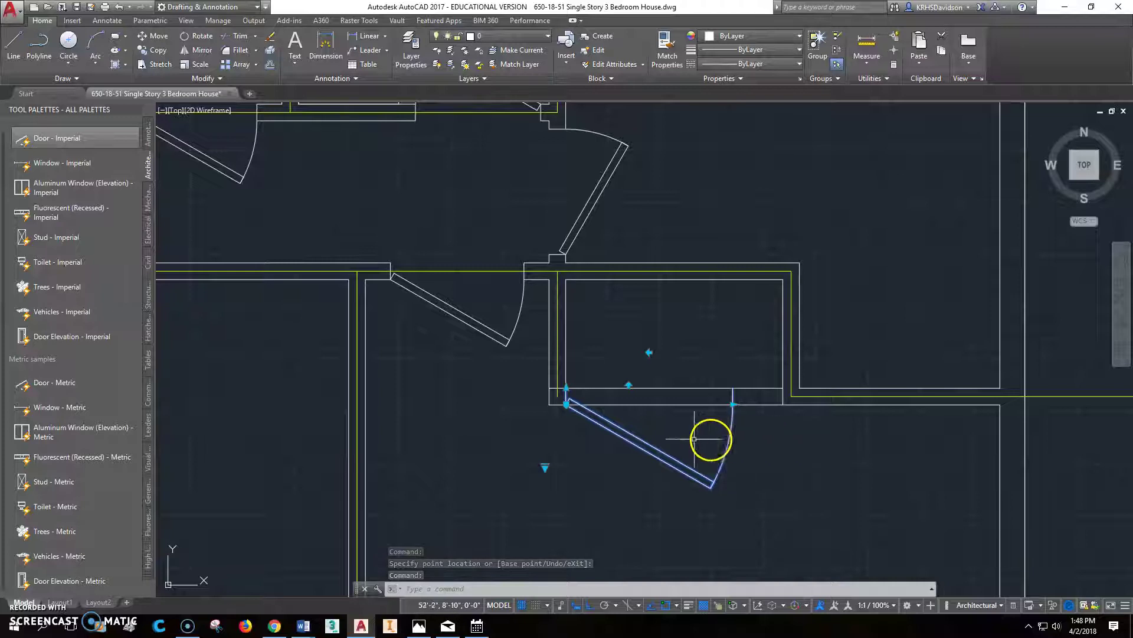
Flip the bottom-wall door so it hinges on the right
{"action": "left_click", "coordinate": [649, 352]}
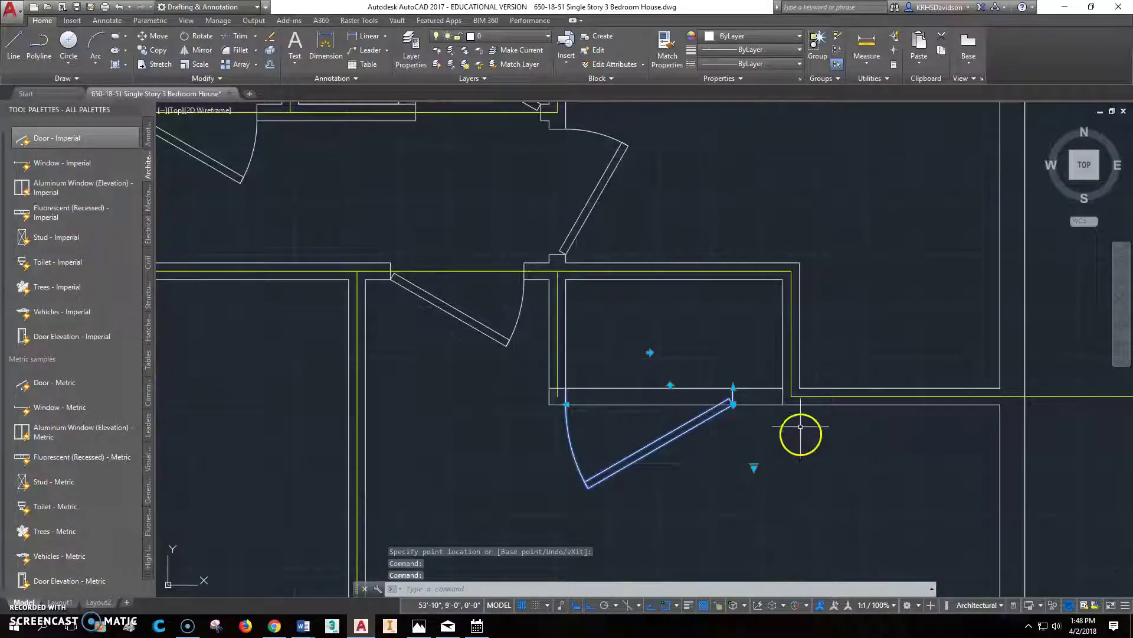
{"action": "scroll", "coordinate": [736, 413], "scroll_direction": "up", "scroll_amount": 4}
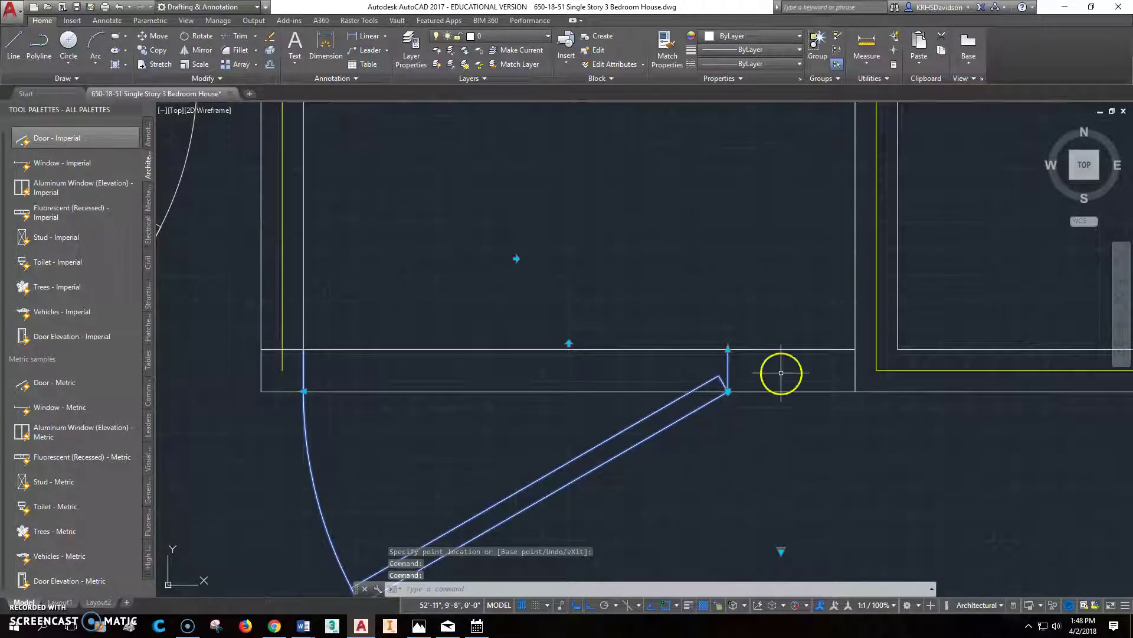
{"action": "left_click", "coordinate": [727, 391]}
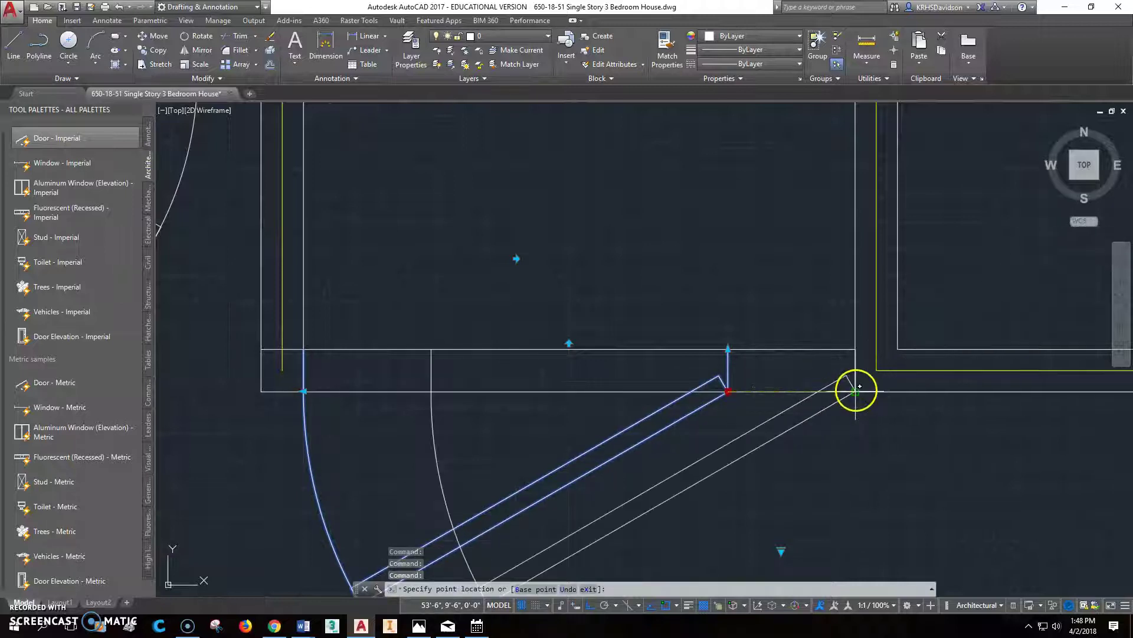
{"action": "key", "text": "Escape"}
{"action": "key", "text": "Escape"}
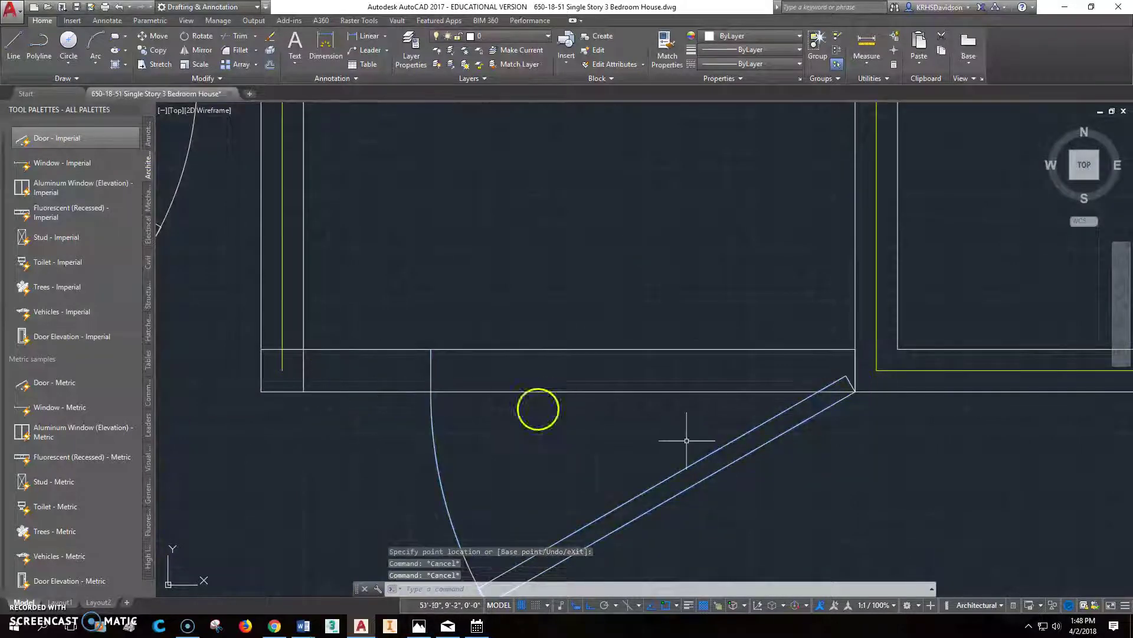
Reposition the door's hinge at the wall's right end
{"action": "left_click", "coordinate": [433, 406]}
{"action": "left_click", "coordinate": [431, 391]}
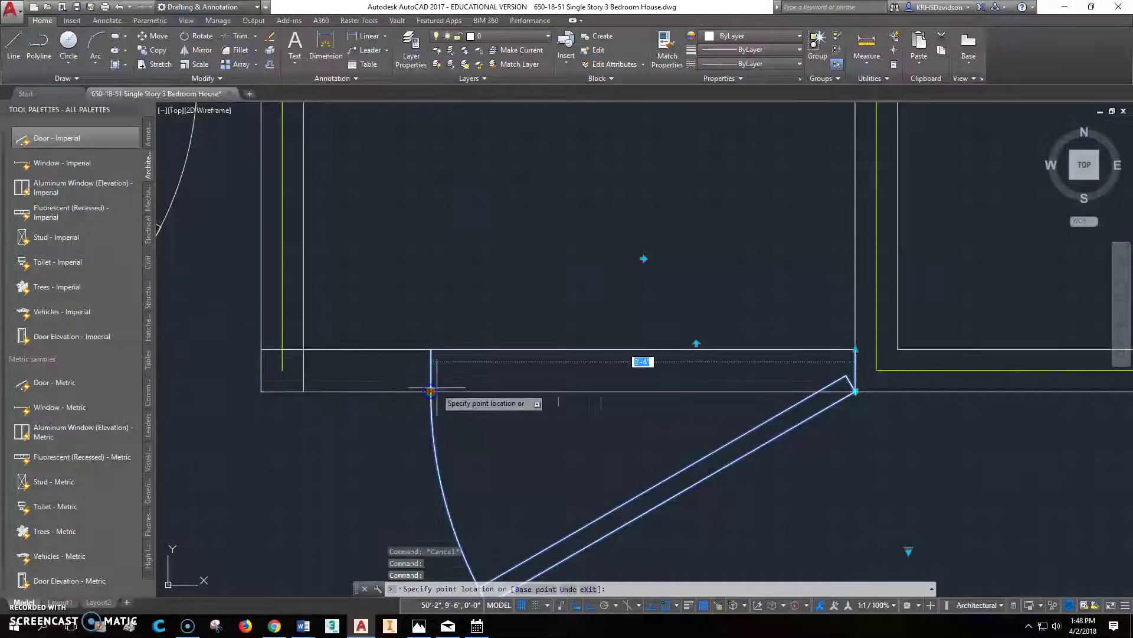
{"action": "left_click", "coordinate": [537, 380]}
{"action": "middle_click_drag", "start_coordinate": [892, 436], "coordinate": [842, 430]}
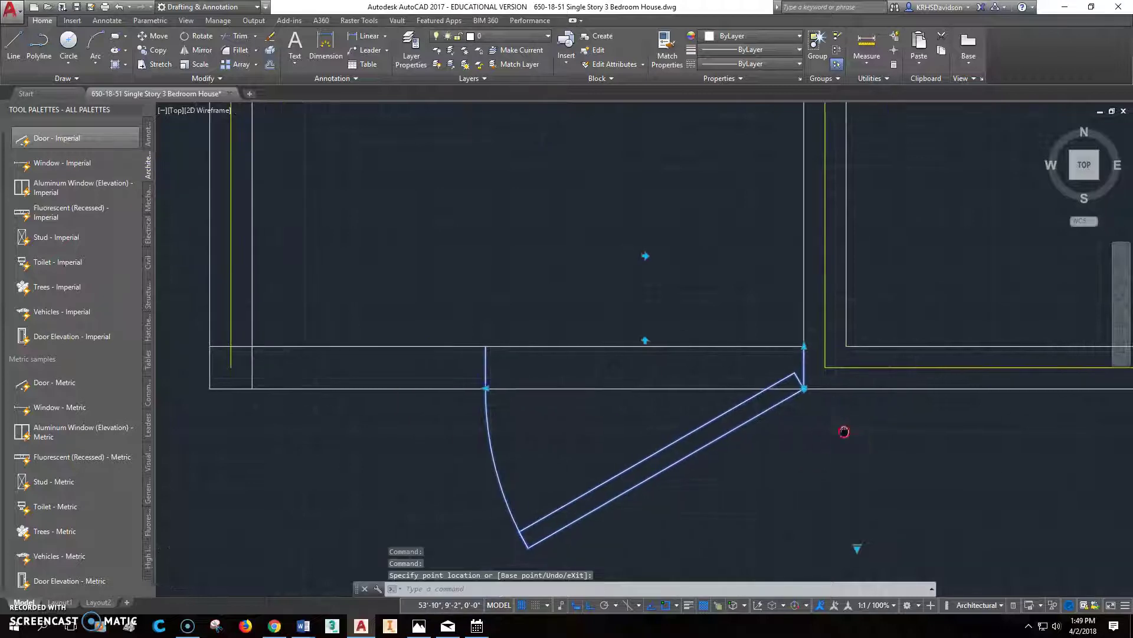
{"action": "key", "text": "Escape"}
{"action": "key", "text": "Escape"}
{"action": "key", "text": "Escape"}
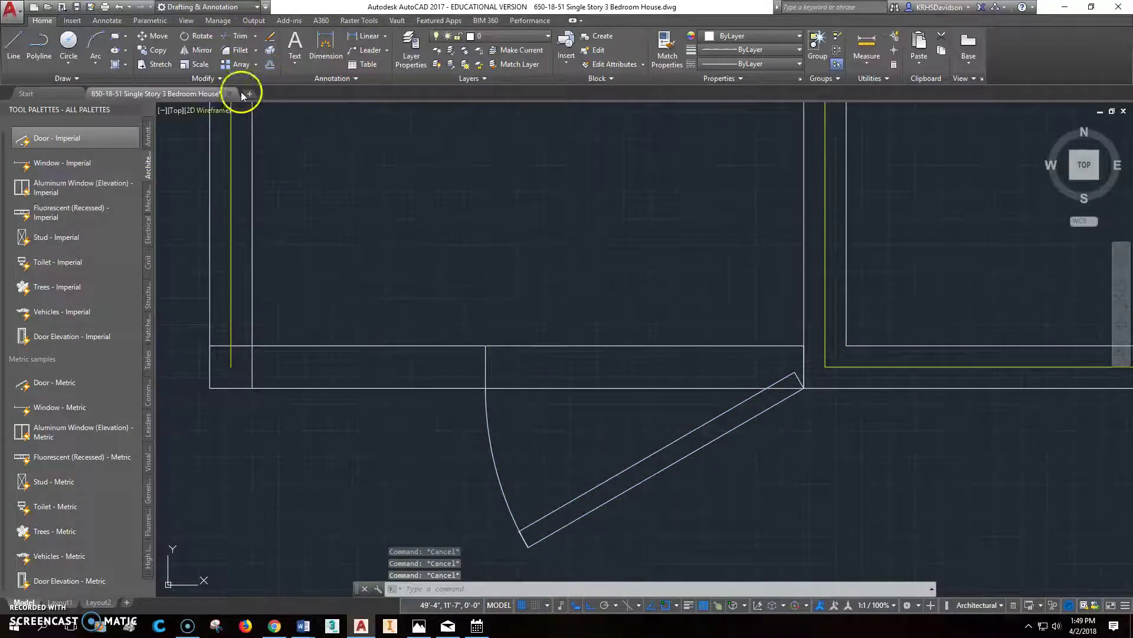
Start a DIST measurement from the door's left jamb
{"action": "type", "text": "dist"}
{"action": "key", "text": "Return"}
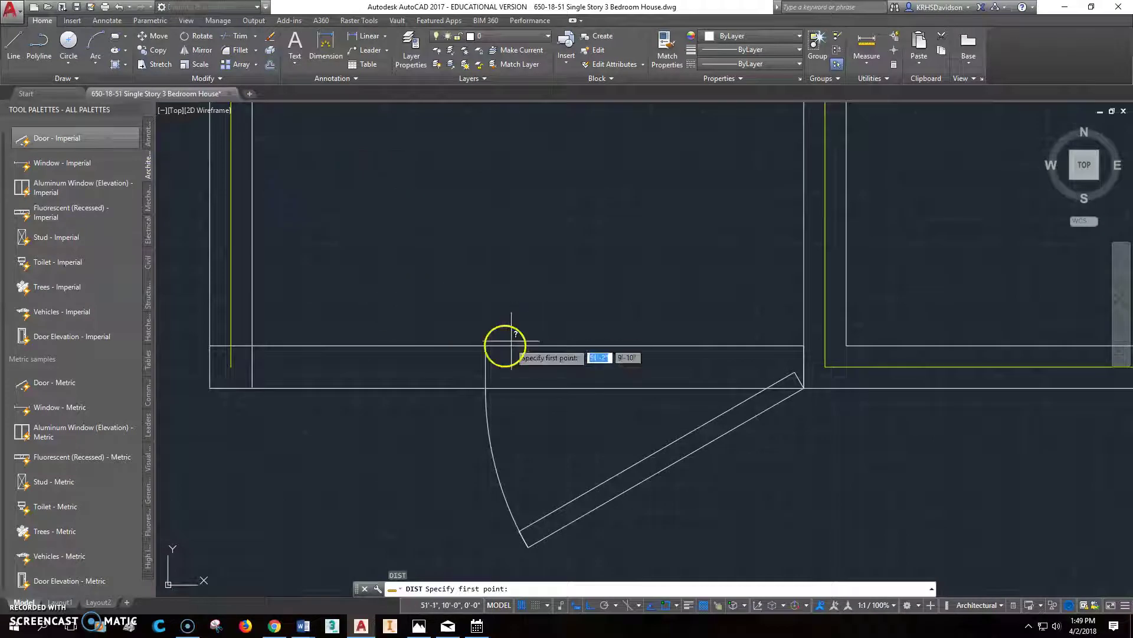
{"action": "left_click", "coordinate": [485, 345]}
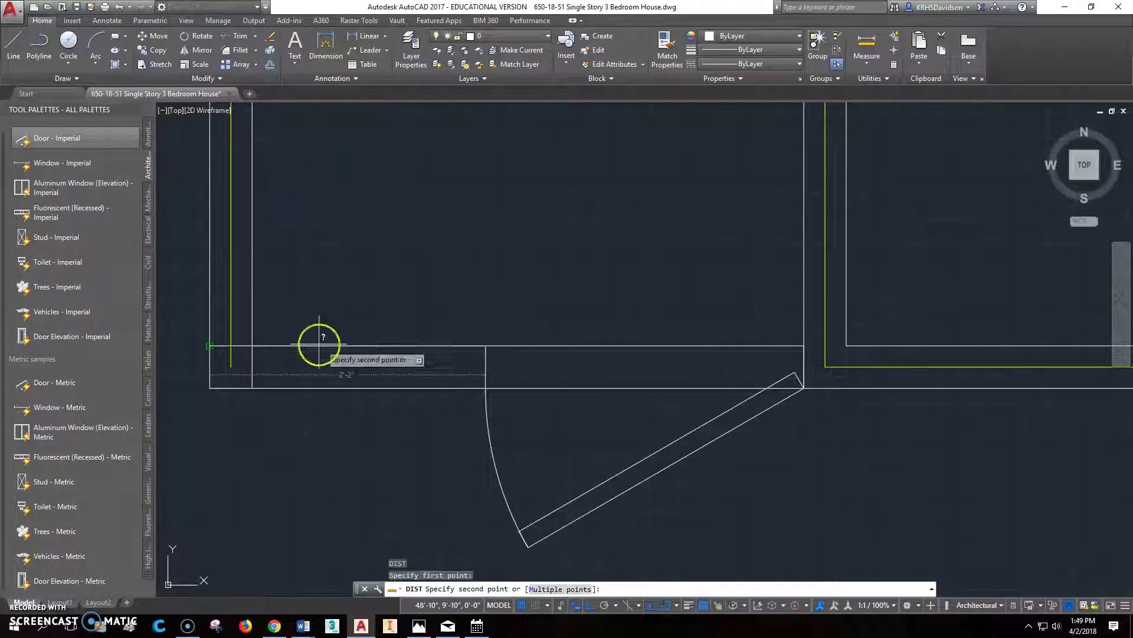
Finish the distance measurement at the left inner wall, reading 1'-10"
{"action": "left_click", "coordinate": [257, 345]}
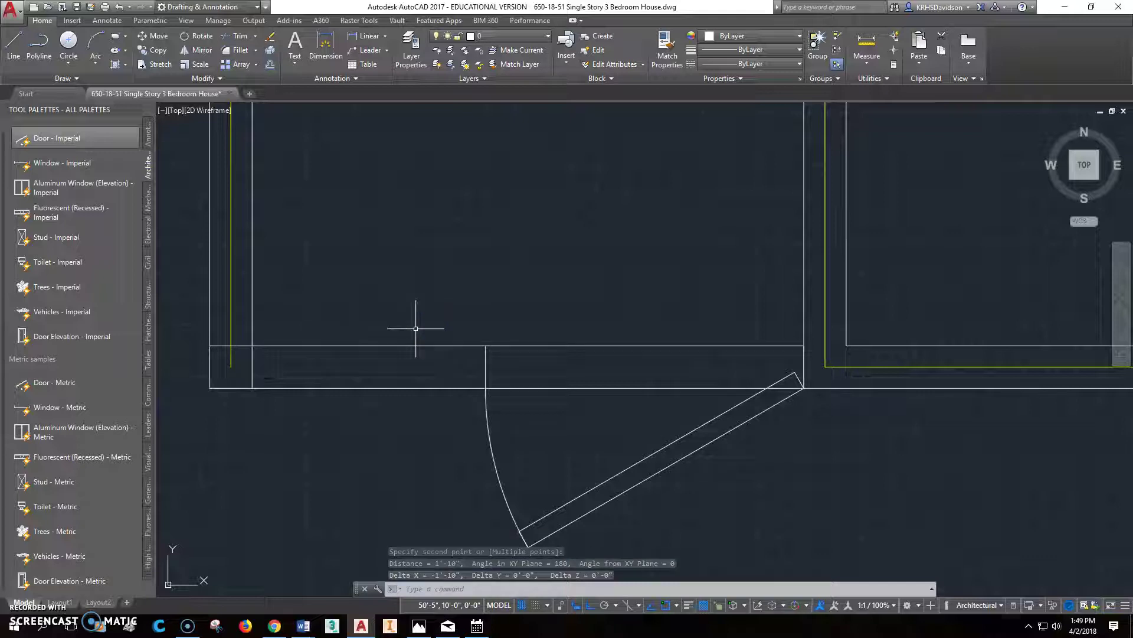
{"action": "left_click", "coordinate": [516, 366]}
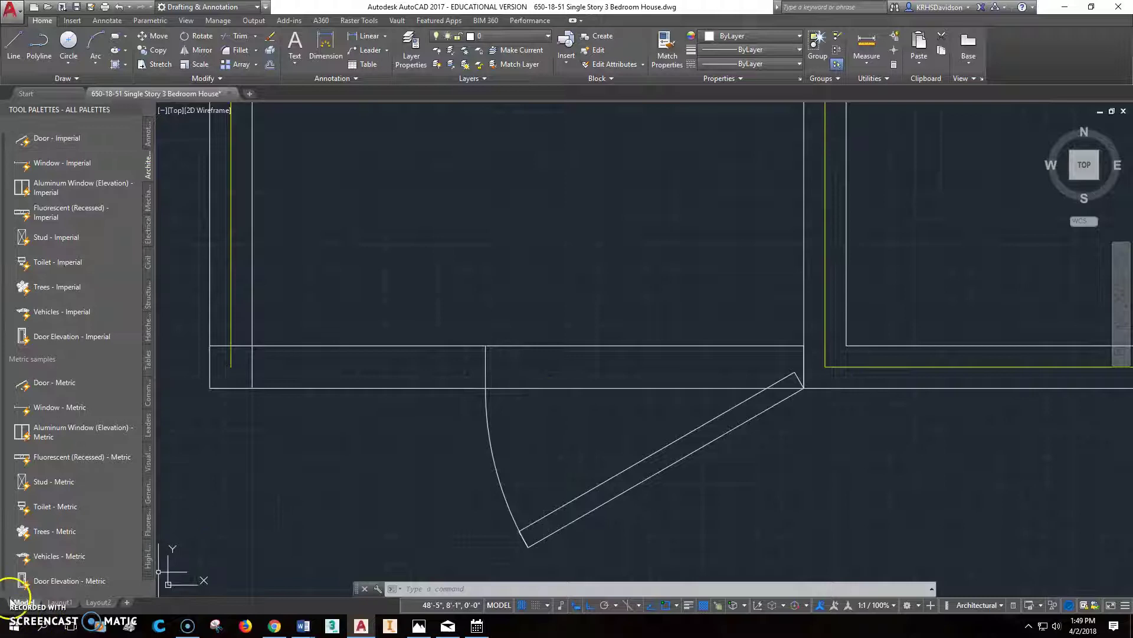
{"action": "left_click", "coordinate": [503, 358]}
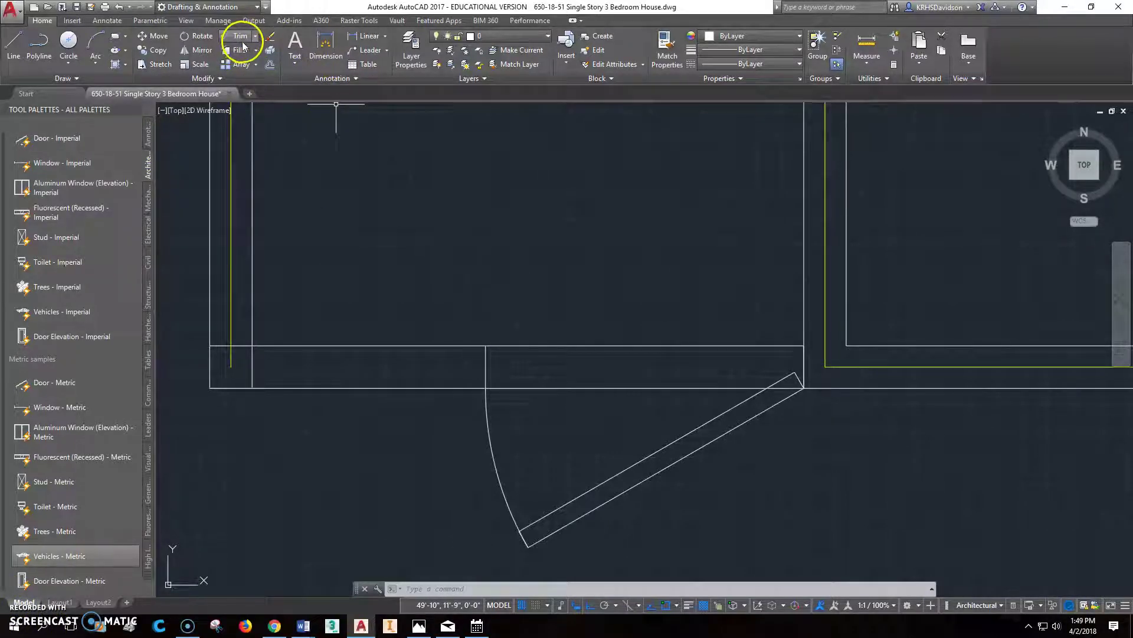
Move the bottom-wall door 11" to the left
{"action": "left_click", "coordinate": [171, 40]}
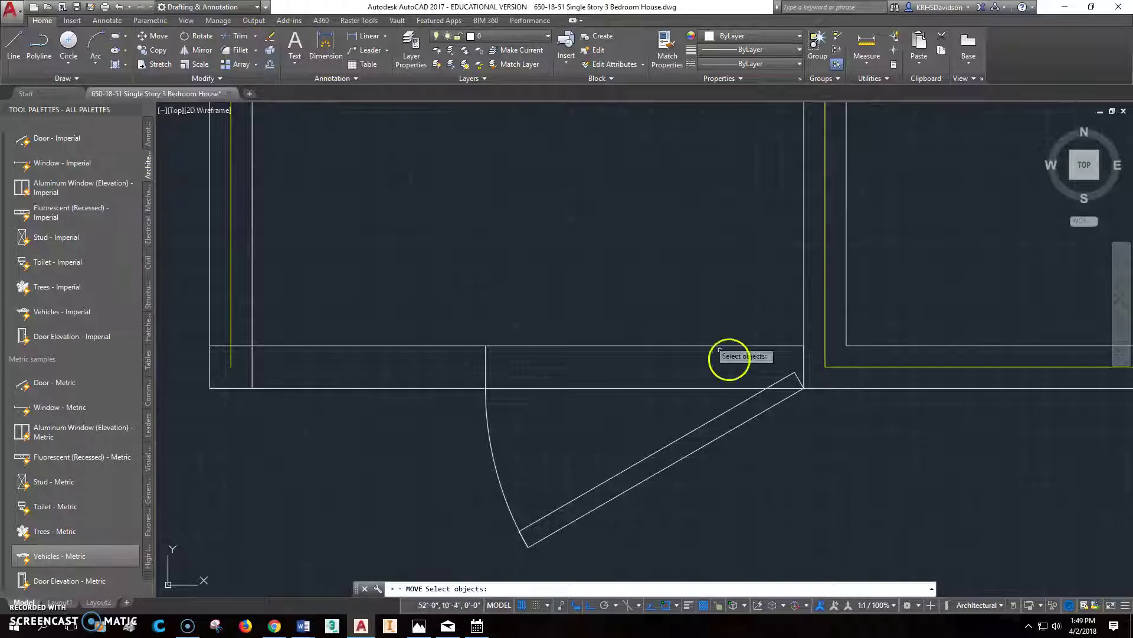
{"action": "left_click", "coordinate": [774, 408]}
{"action": "key", "text": "Return"}
{"action": "left_click", "coordinate": [911, 458]}
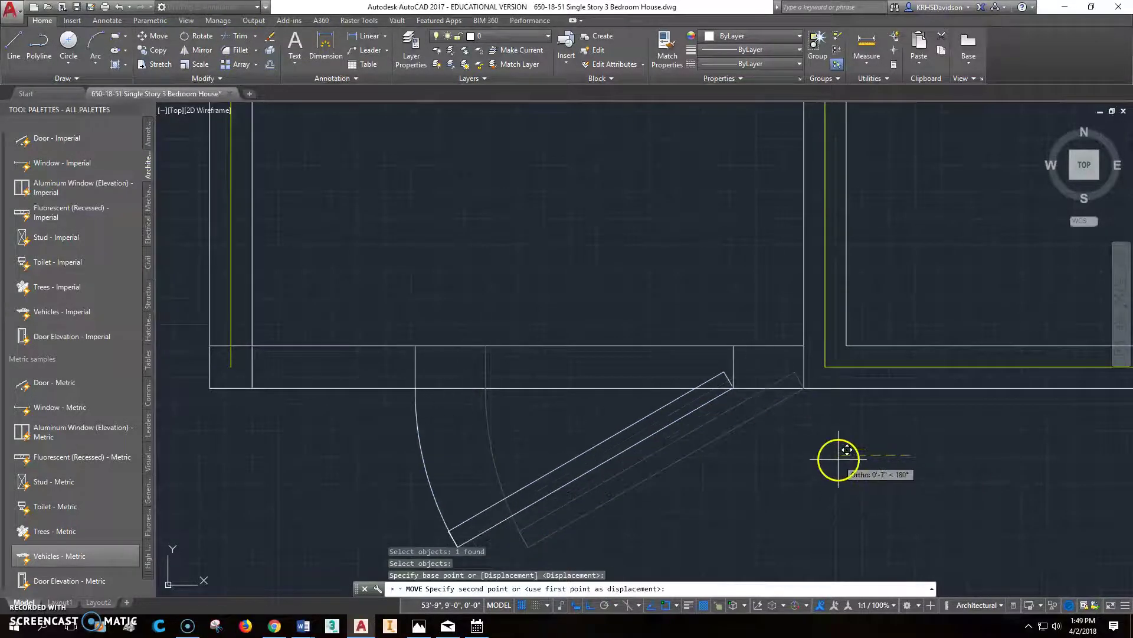
{"action": "type", "text": "11"}
{"action": "key", "text": "Return"}
{"action": "scroll", "coordinate": [837, 458], "scroll_direction": "up", "scroll_amount": 2}
{"action": "scroll", "coordinate": [786, 450], "scroll_direction": "down", "scroll_amount": 4}
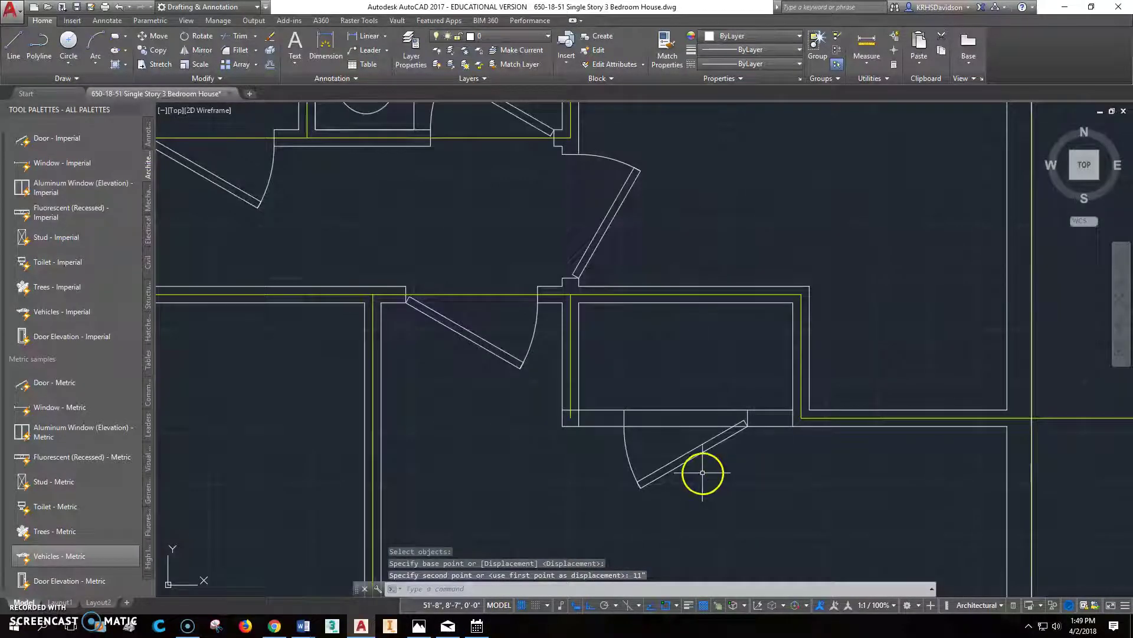
Shorten the room's right inner wall line to meet the bottom wall
{"action": "scroll", "coordinate": [701, 468], "scroll_direction": "up", "scroll_amount": 2}
{"action": "left_click", "coordinate": [833, 387]}
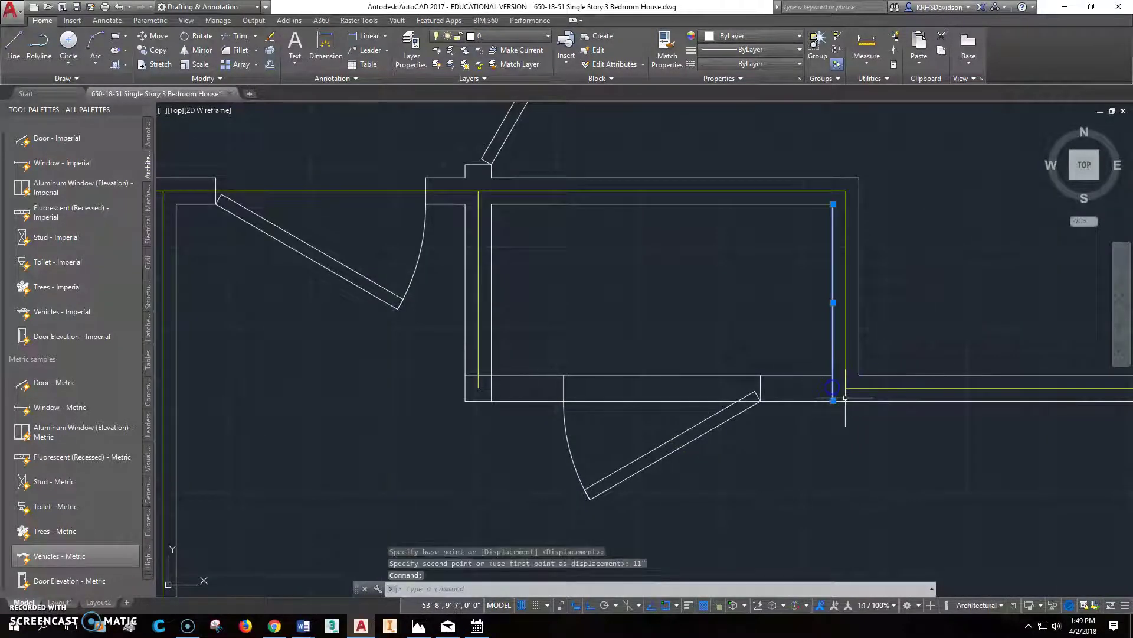
{"action": "left_click", "coordinate": [833, 400]}
{"action": "left_click", "coordinate": [832, 371]}
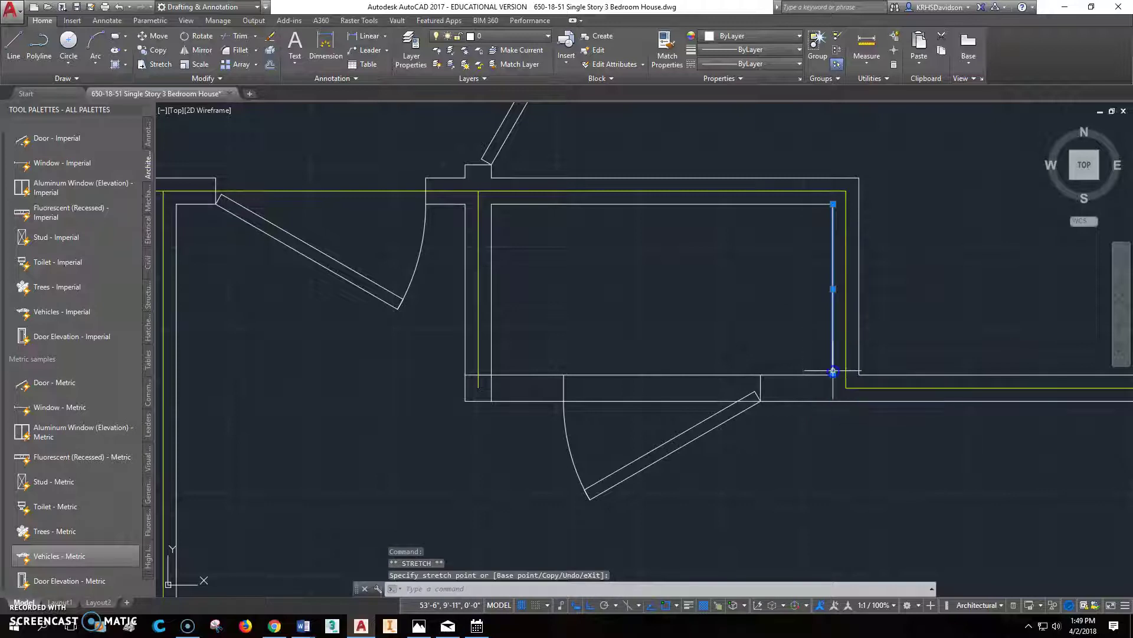
{"action": "key", "text": "Escape"}
{"action": "key", "text": "Escape"}
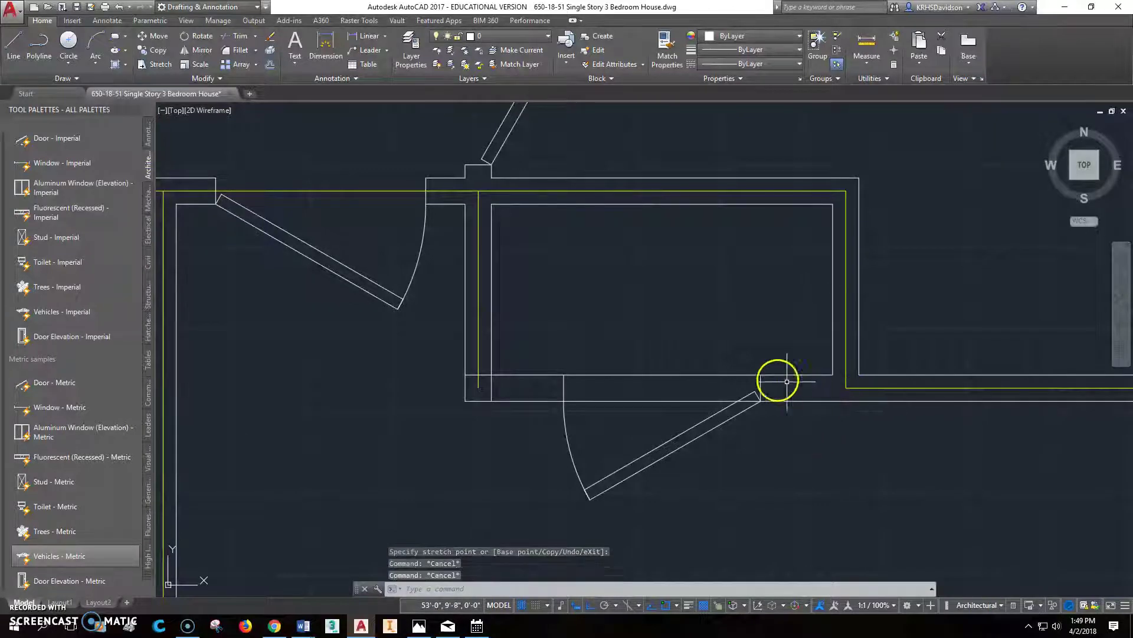
Trim the top and bottom wall lines out of the relocated door opening
{"action": "left_click", "coordinate": [236, 36]}
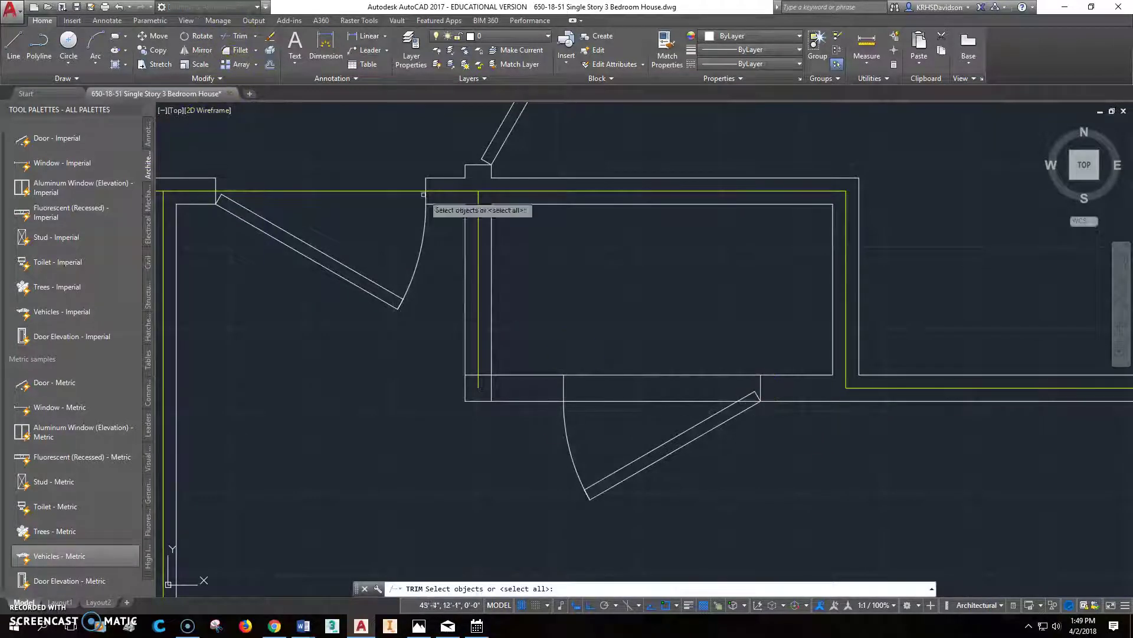
{"action": "left_click", "coordinate": [563, 387]}
{"action": "left_click", "coordinate": [760, 386]}
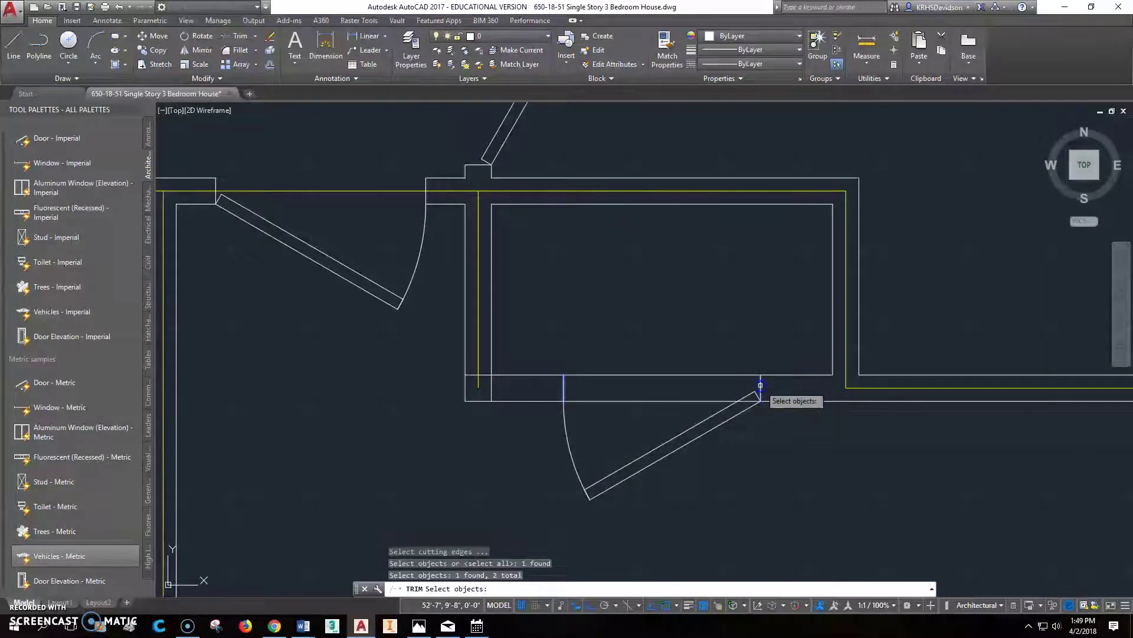
{"action": "key", "text": "Return"}
{"action": "left_click", "coordinate": [667, 402]}
{"action": "left_click", "coordinate": [670, 374]}
{"action": "key", "text": "Escape"}
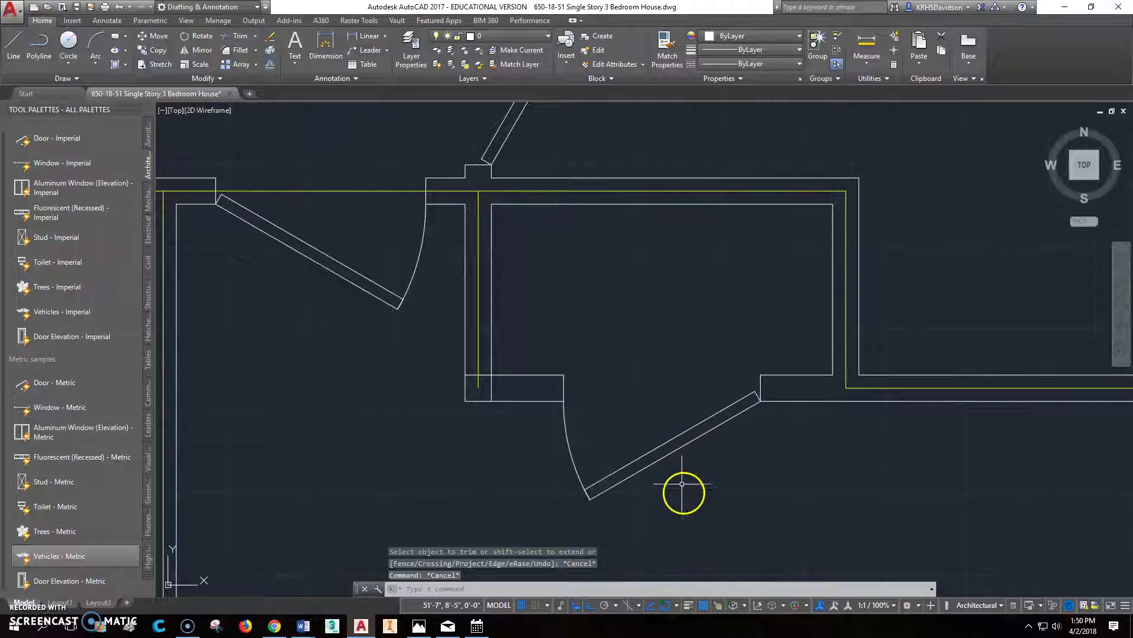
Stretch the vertical and horizontal inner wall lines to meet at the corner
{"action": "scroll", "coordinate": [670, 475], "scroll_direction": "down", "scroll_amount": 1}
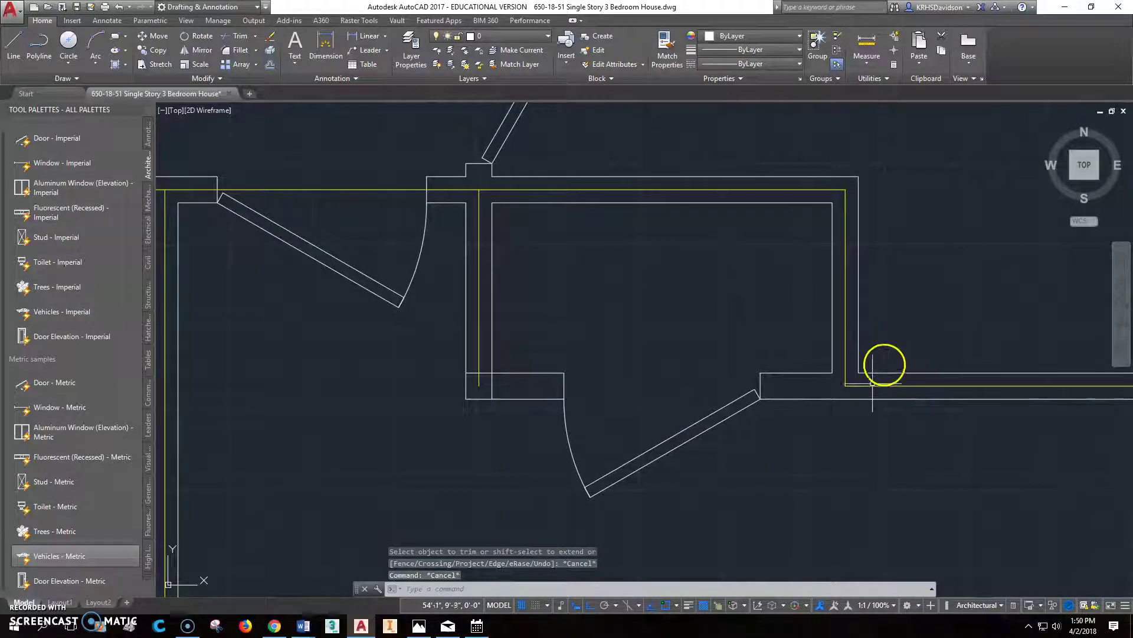
{"action": "left_click", "coordinate": [493, 396]}
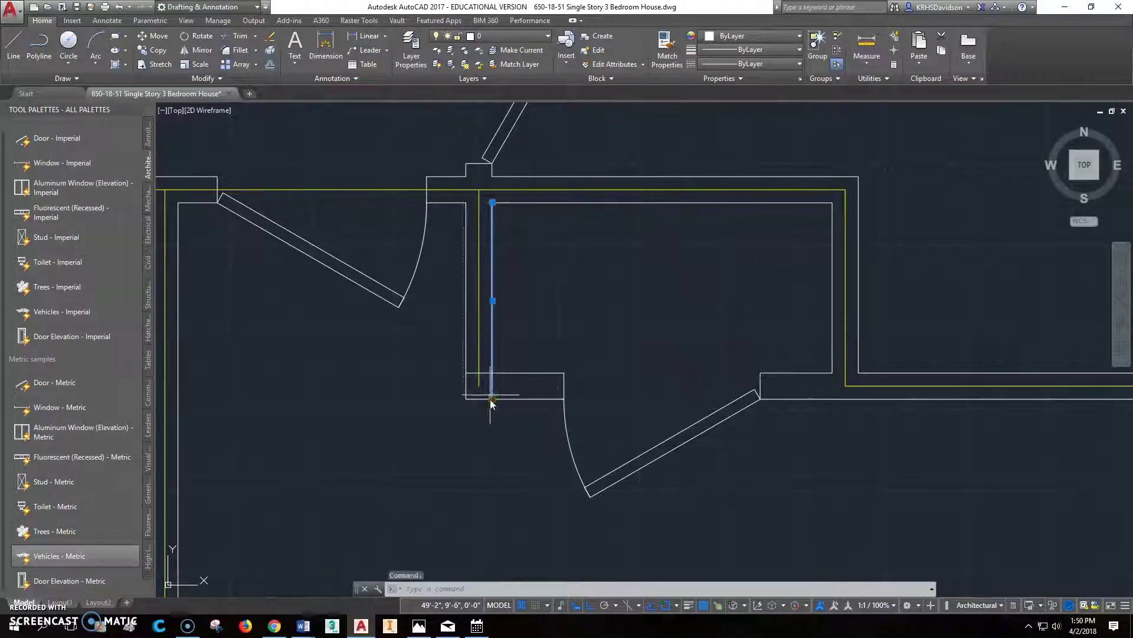
{"action": "left_click", "coordinate": [492, 398]}
{"action": "left_click", "coordinate": [470, 372]}
{"action": "left_click", "coordinate": [470, 373]}
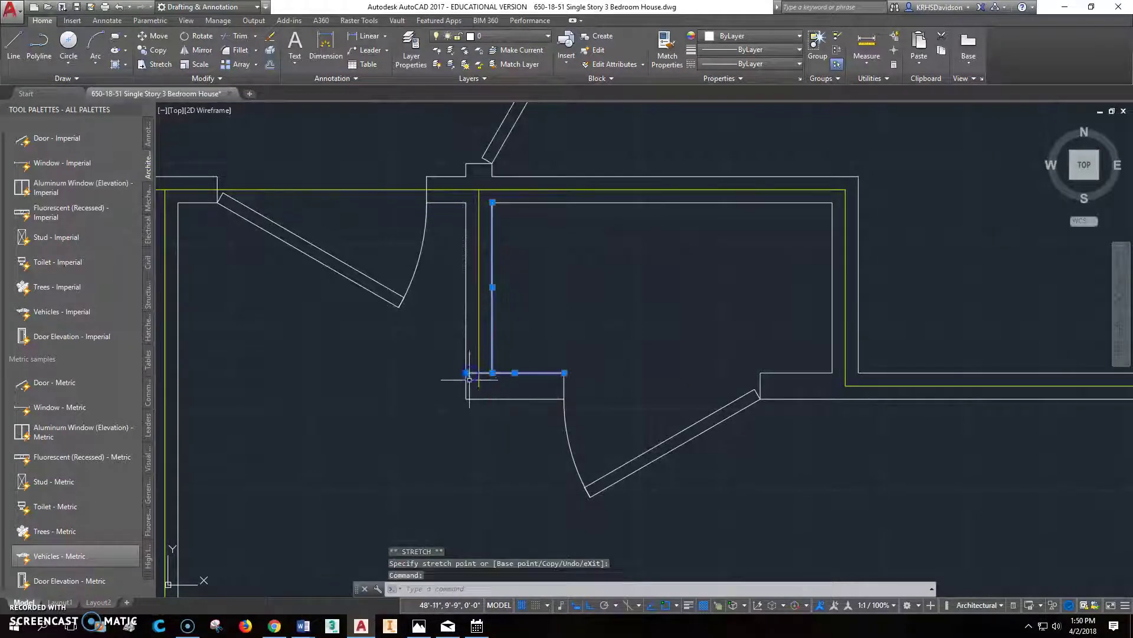
{"action": "left_click", "coordinate": [466, 373]}
{"action": "left_click", "coordinate": [492, 373]}
{"action": "key", "text": "Escape"}
{"action": "key", "text": "Escape"}
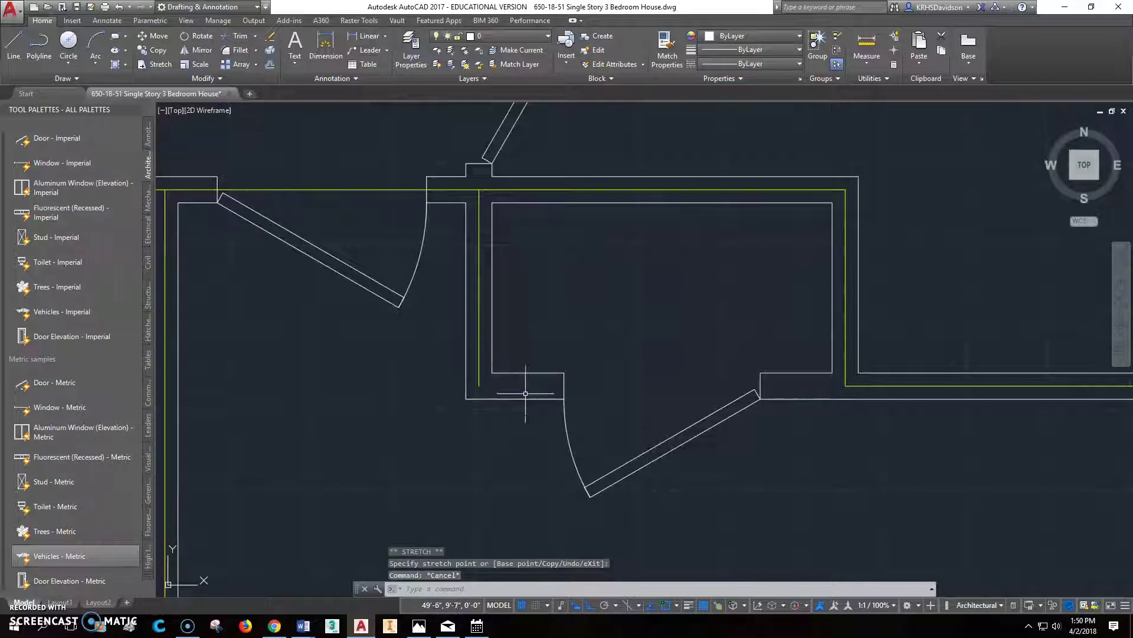
Stretch the short wall line beside the door left to the corner
{"action": "left_click_drag", "start_coordinate": [835, 386], "coordinate": [859, 386]}
{"action": "left_click", "coordinate": [846, 386]}
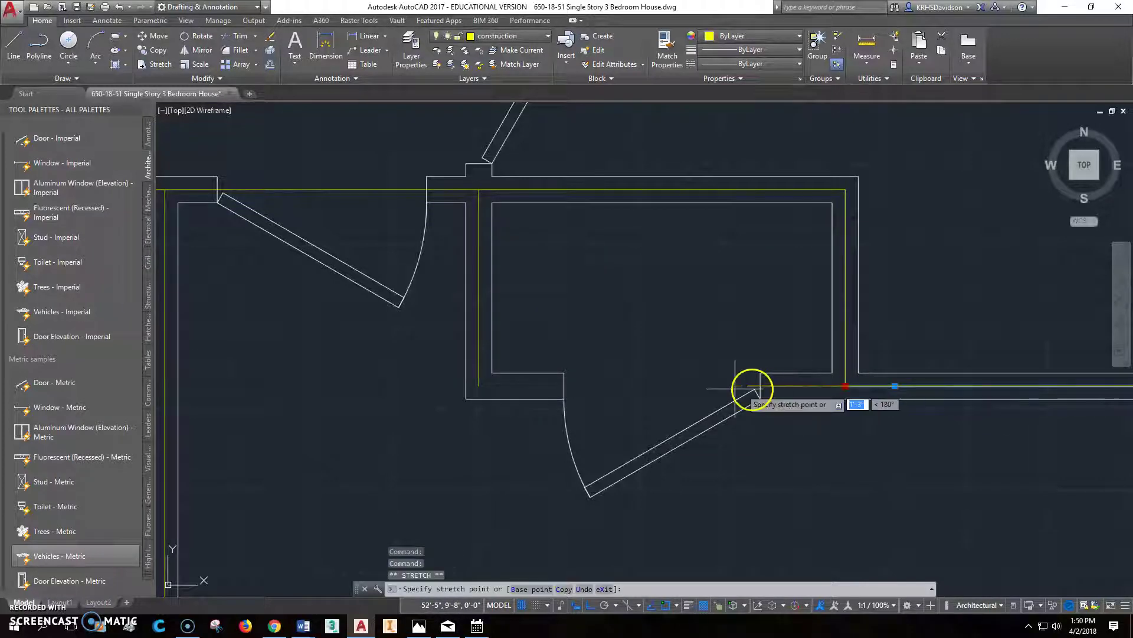
{"action": "left_click", "coordinate": [481, 390]}
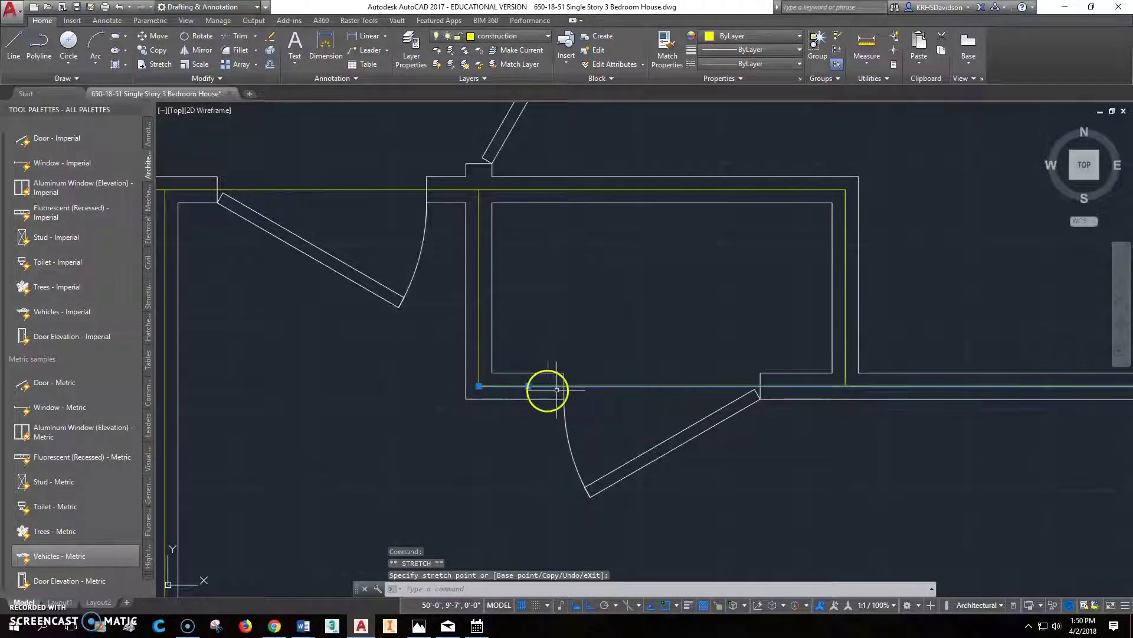
{"action": "key", "text": "Escape"}
{"action": "key", "text": "Escape"}
{"action": "key", "text": "Escape"}
{"action": "scroll", "coordinate": [879, 455], "scroll_direction": "down", "scroll_amount": 1}
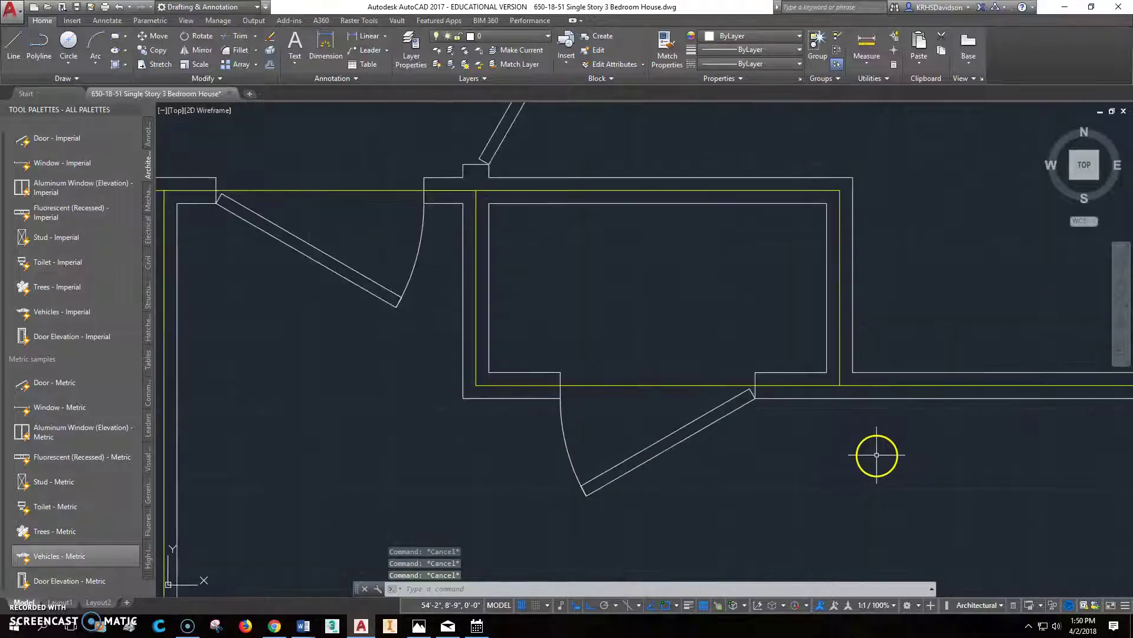
{"action": "scroll", "coordinate": [604, 371], "scroll_direction": "down", "scroll_amount": 3}
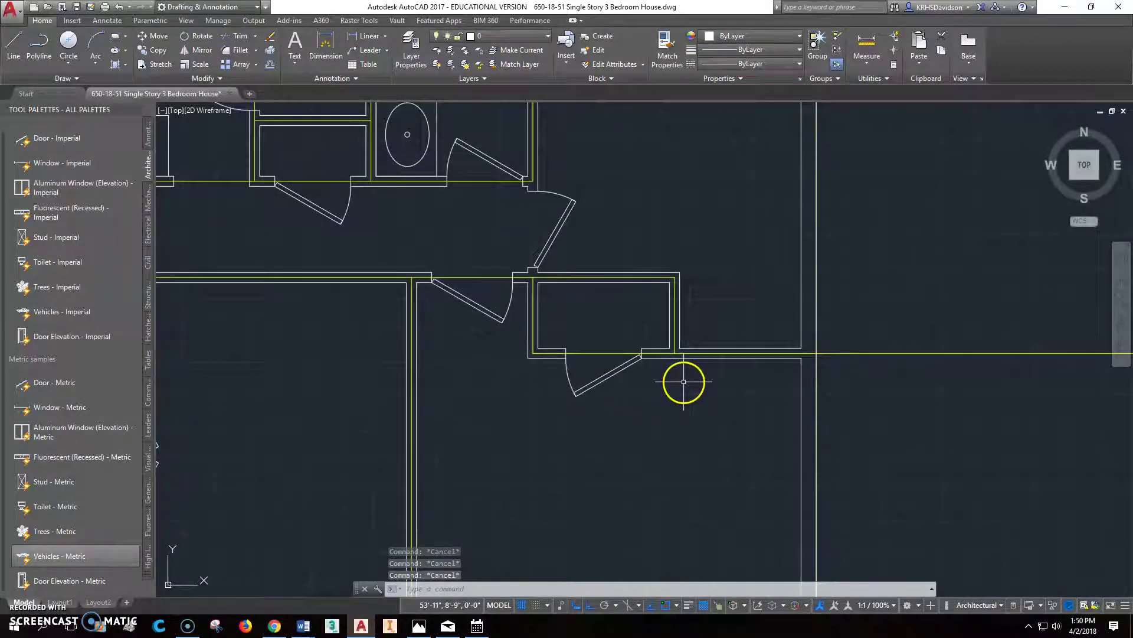
Extend the inner and upper horizontal wall lines to the right wall
{"action": "scroll", "coordinate": [742, 271], "scroll_direction": "up", "scroll_amount": 3}
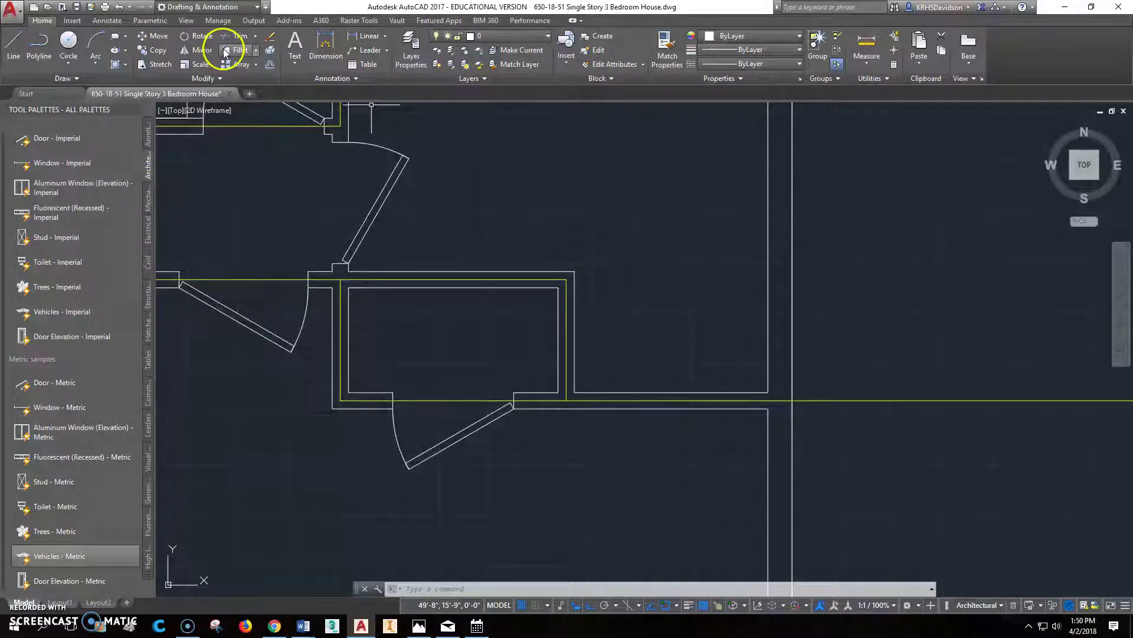
{"action": "left_click", "coordinate": [255, 36]}
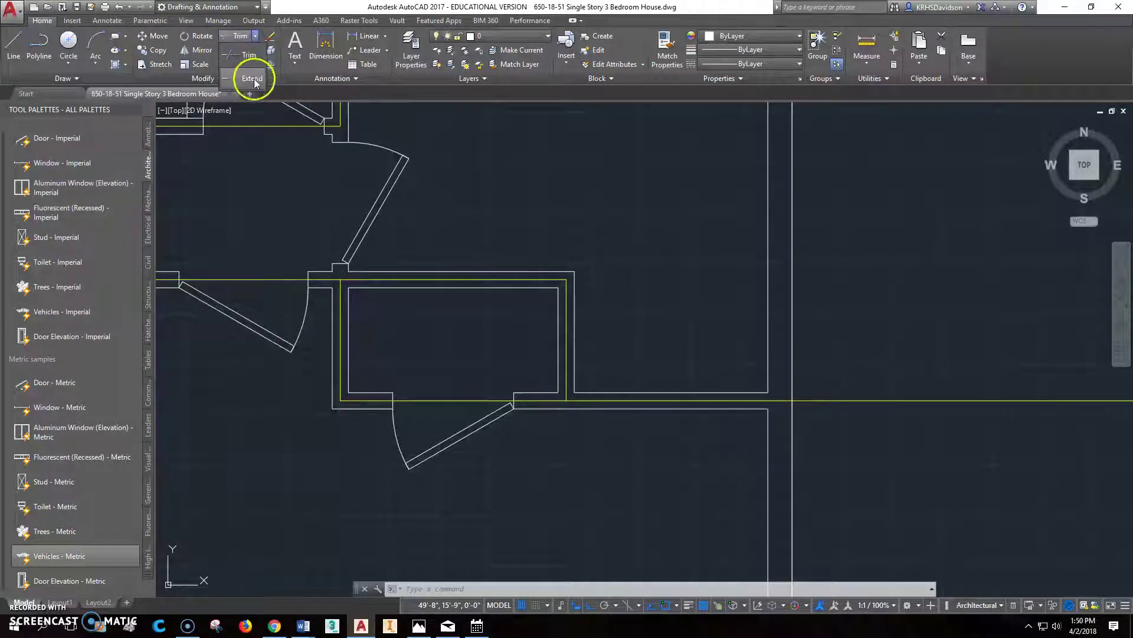
{"action": "left_click", "coordinate": [248, 61]}
{"action": "left_click", "coordinate": [769, 267]}
{"action": "key", "text": "Return"}
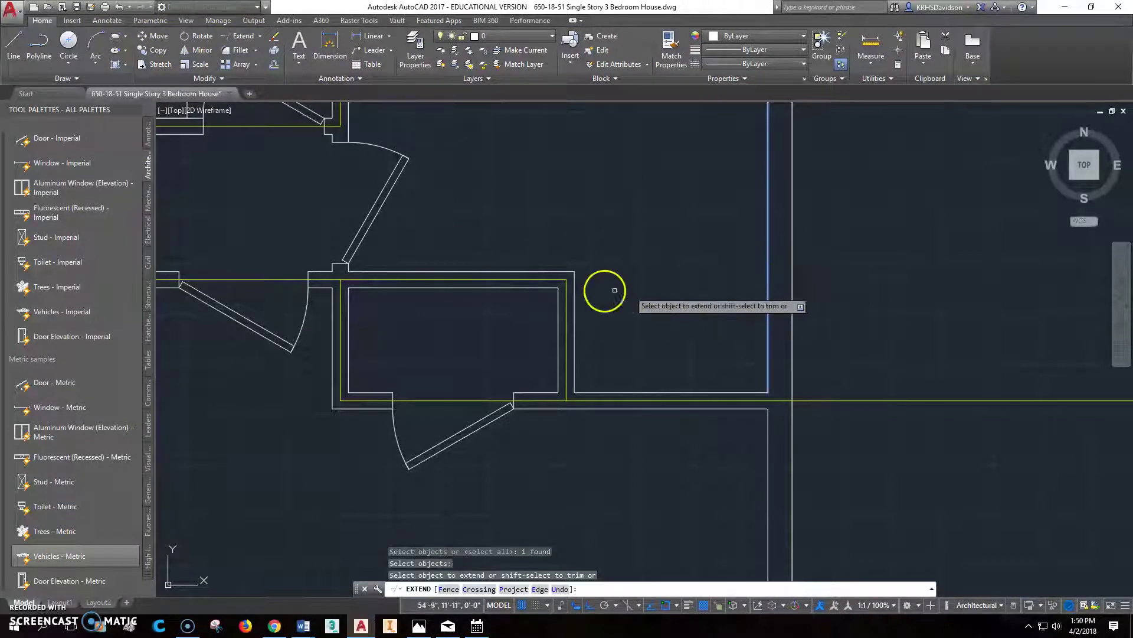
{"action": "left_click", "coordinate": [547, 288]}
{"action": "left_click", "coordinate": [558, 272]}
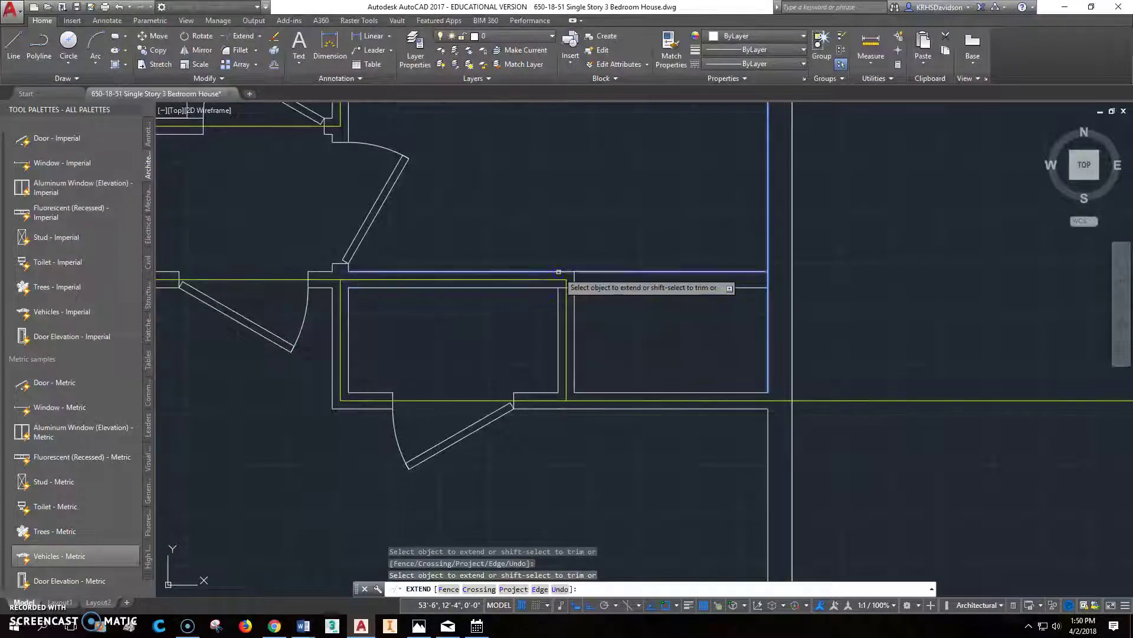
{"action": "scroll", "coordinate": [600, 308], "scroll_direction": "up", "scroll_amount": 2}
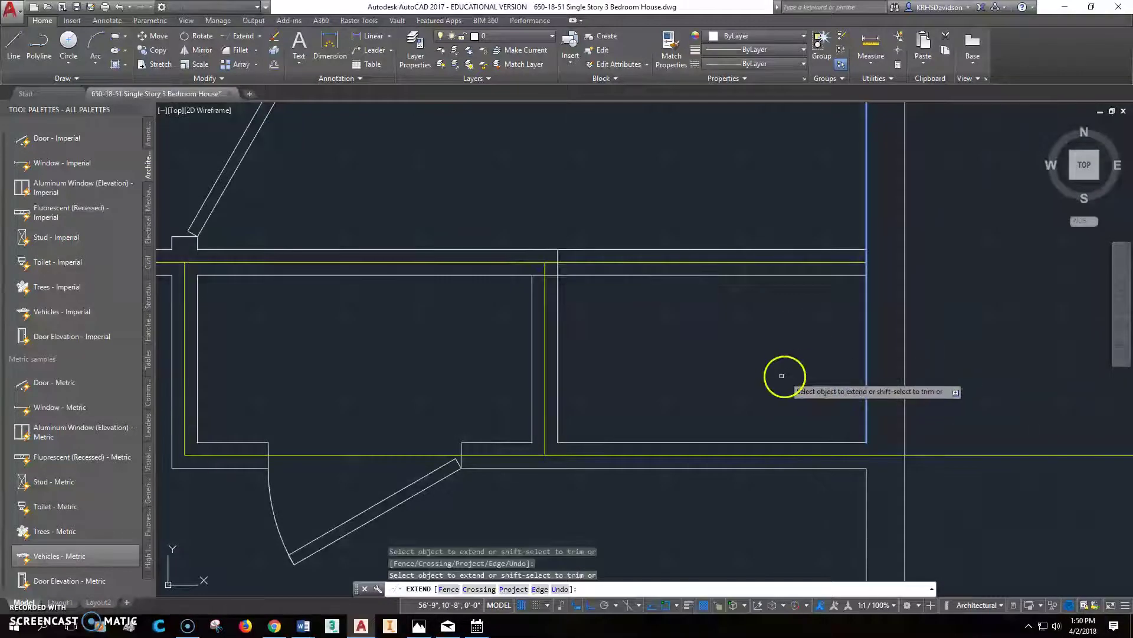
{"action": "key", "text": "Escape"}
Grip-stretch the vertical dividing wall line down to end at the inner wall
{"action": "left_click", "coordinate": [559, 267]}
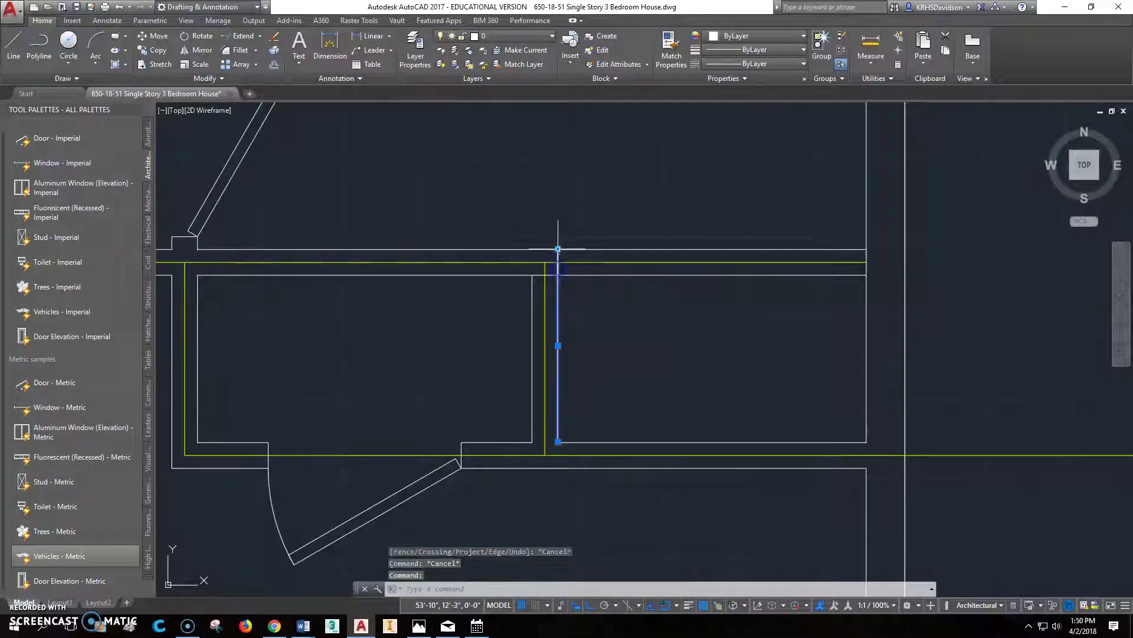
{"action": "left_click", "coordinate": [558, 241]}
{"action": "left_click", "coordinate": [557, 274]}
{"action": "key", "text": "Escape"}
{"action": "key", "text": "Escape"}
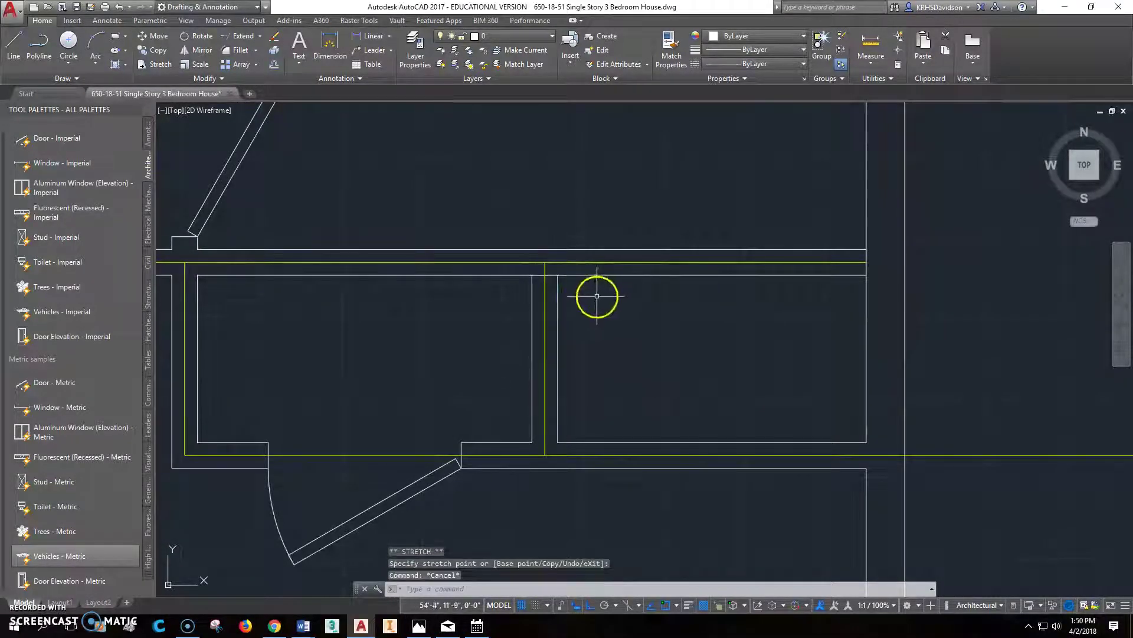
Try trimming the wall end at the corner with all lines as cutting edges
{"action": "left_click", "coordinate": [263, 38]}
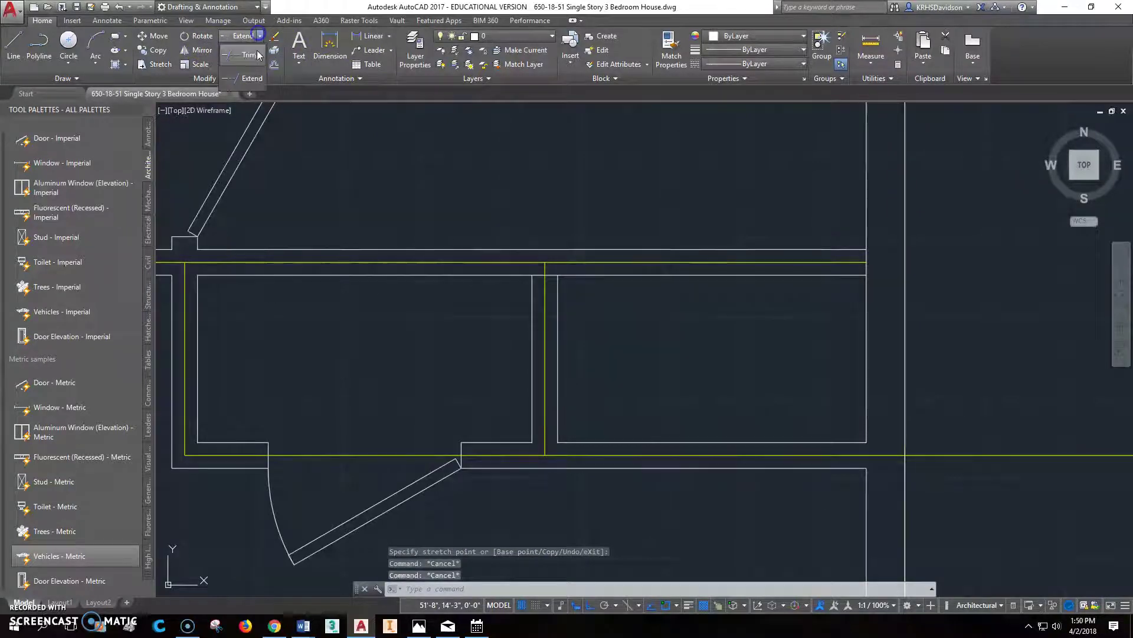
{"action": "left_click", "coordinate": [251, 52]}
{"action": "key", "text": "Return"}
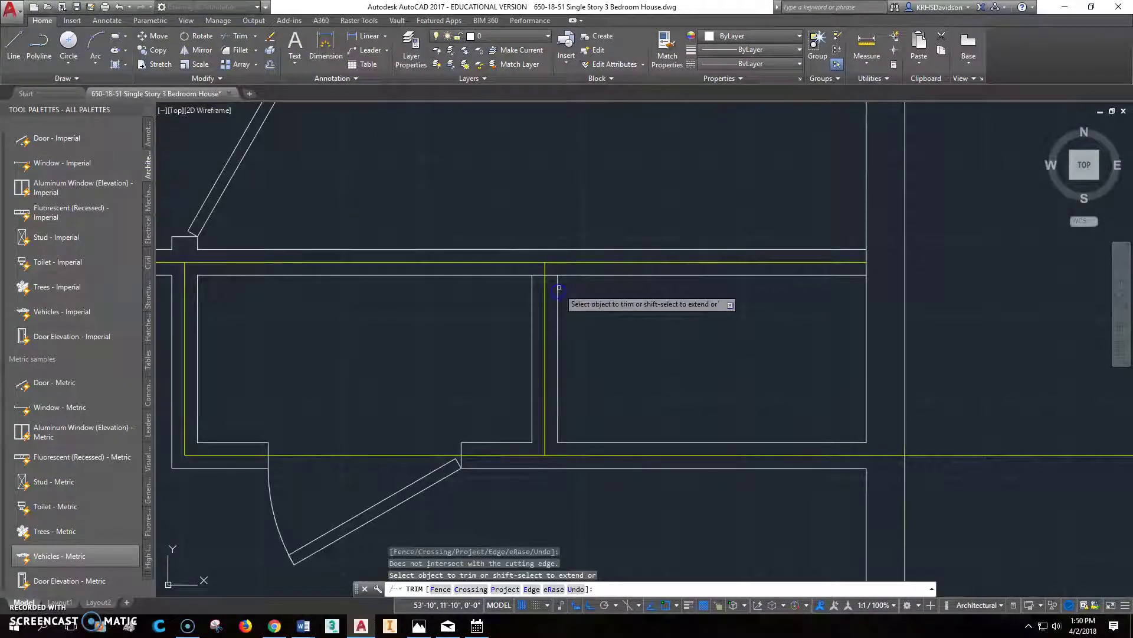
{"action": "left_click", "coordinate": [550, 276]}
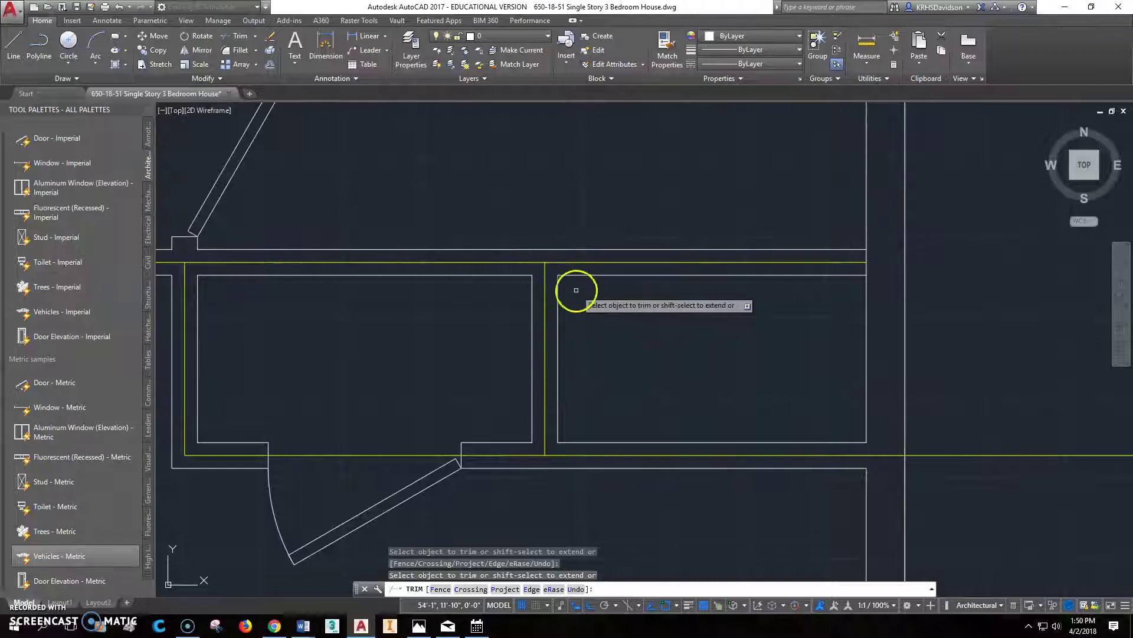
{"action": "key", "text": "Escape"}
{"action": "scroll", "coordinate": [667, 357], "scroll_direction": "down", "scroll_amount": 2}
{"action": "scroll", "coordinate": [738, 307], "scroll_direction": "up", "scroll_amount": 3}
Start a trim using the inner and upper wall lines as cutting edges, then cancel it
{"action": "left_click", "coordinate": [250, 44]}
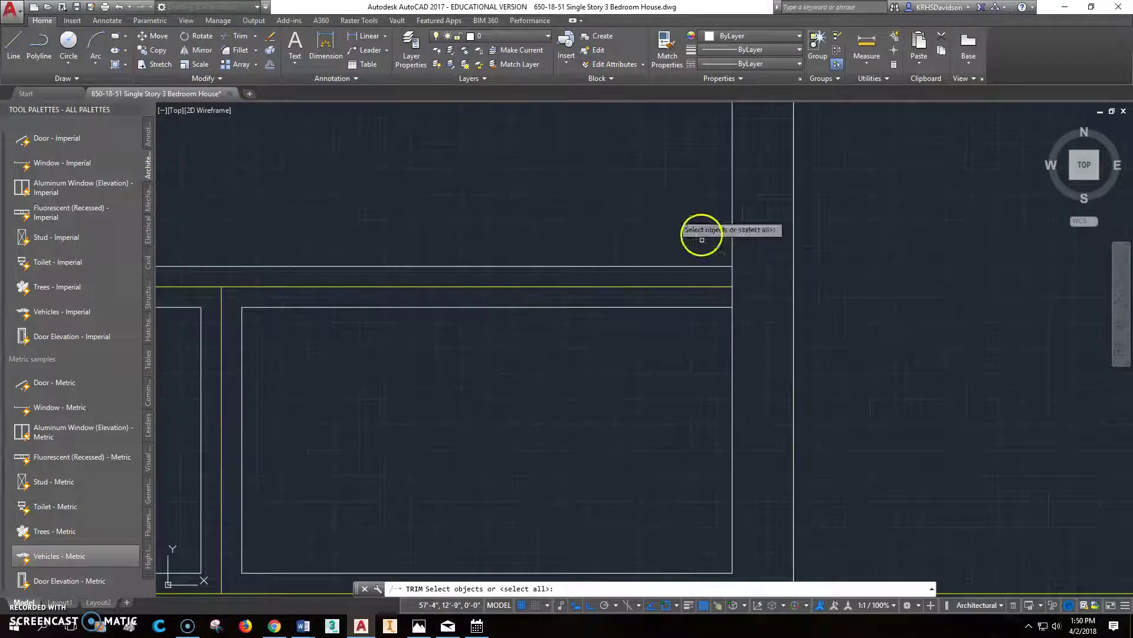
{"action": "left_click", "coordinate": [716, 308]}
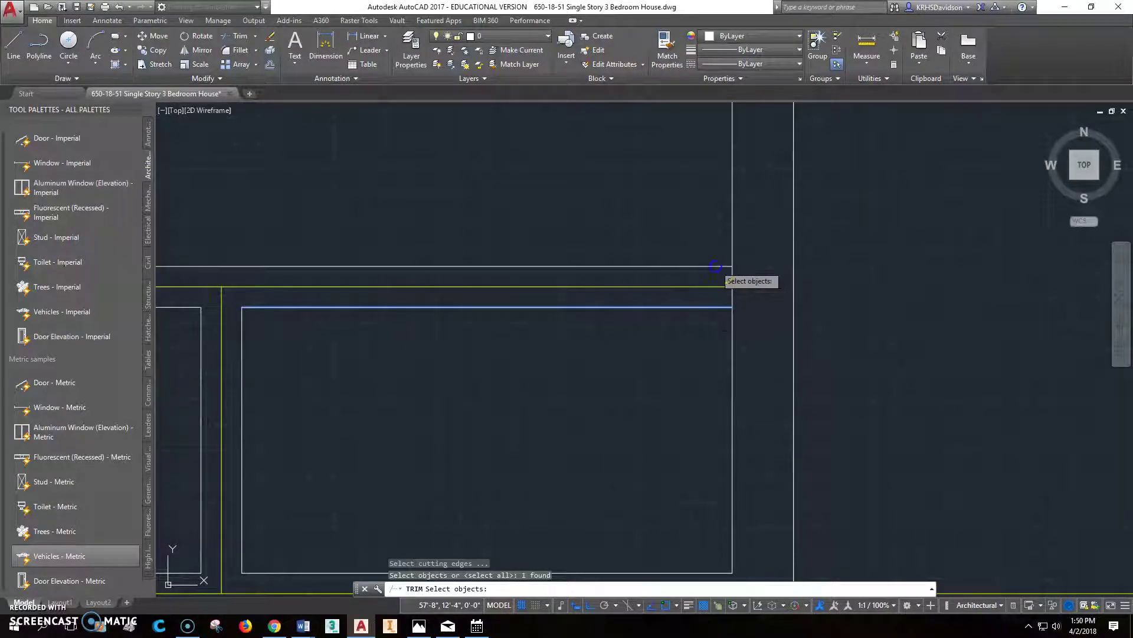
{"action": "left_click", "coordinate": [726, 267]}
{"action": "key", "text": "Return"}
{"action": "scroll", "coordinate": [752, 304], "scroll_direction": "down", "scroll_amount": 5}
{"action": "key", "text": "Escape"}
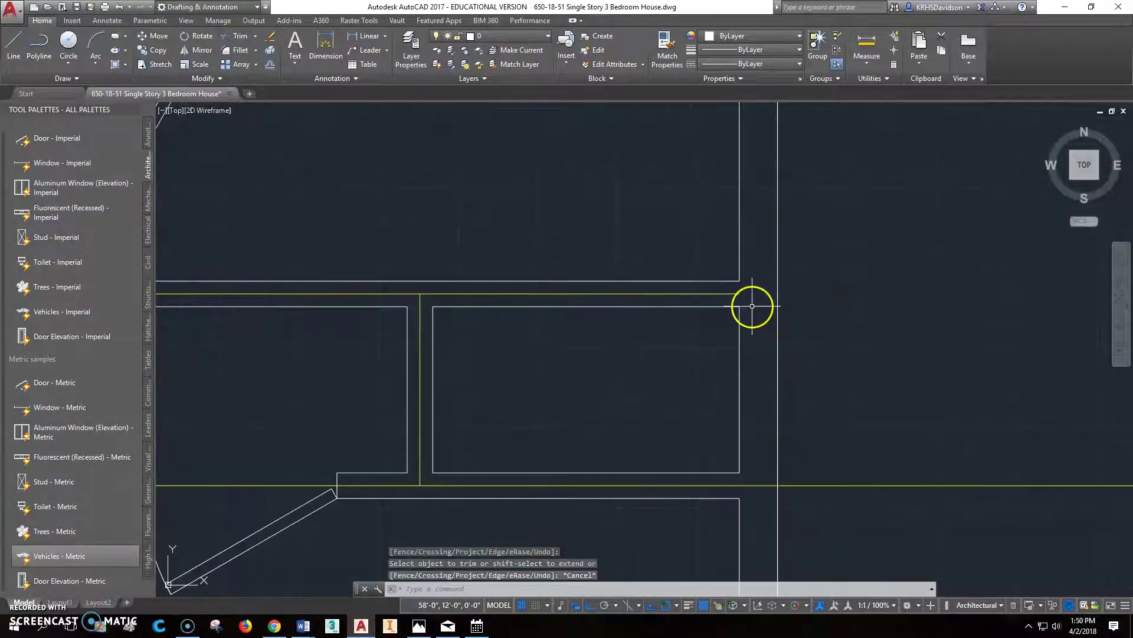
{"action": "scroll", "coordinate": [729, 367], "scroll_direction": "up", "scroll_amount": 2}
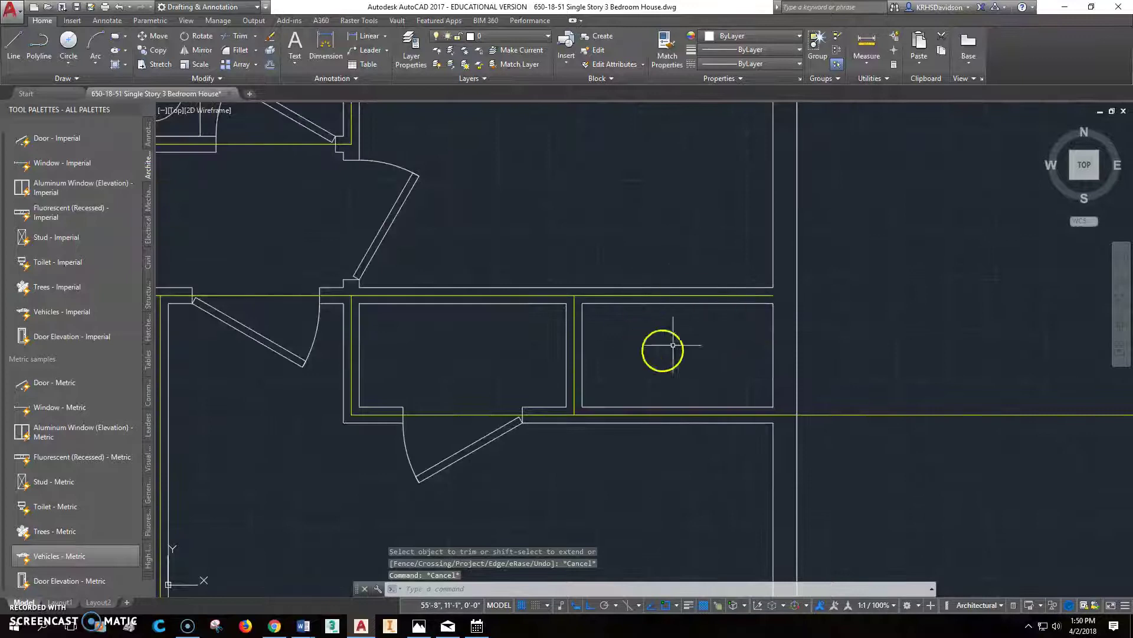
Insert a Door - Imperial block at the wall end and rotate it about its hinge
{"action": "middle_click_drag", "start_coordinate": [639, 177], "coordinate": [617, 215]}
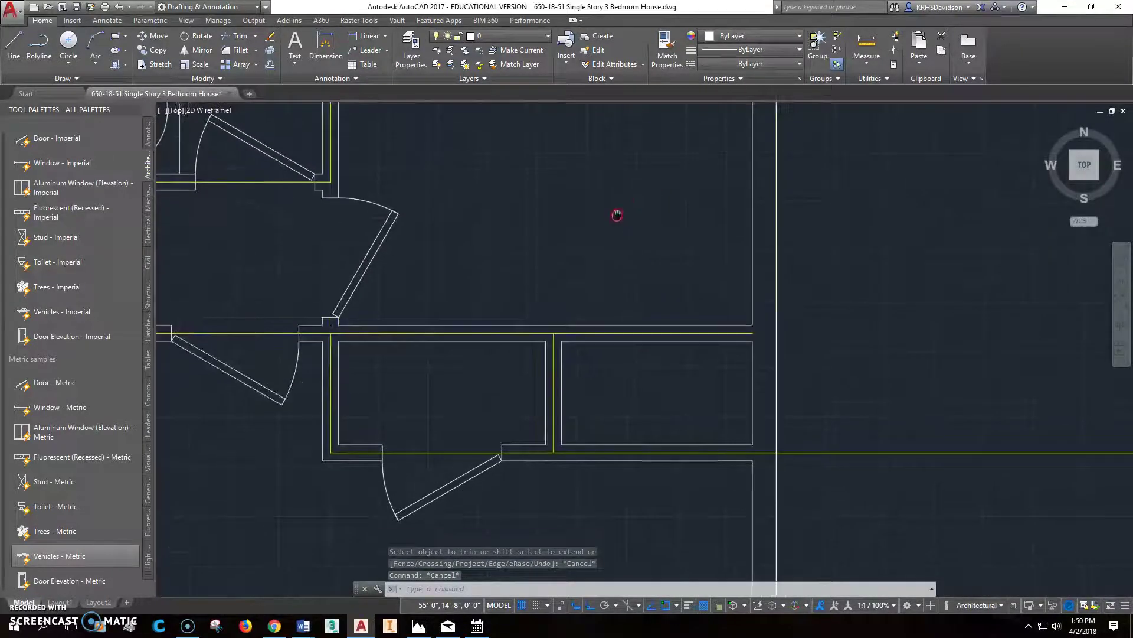
{"action": "left_click", "coordinate": [56, 138]}
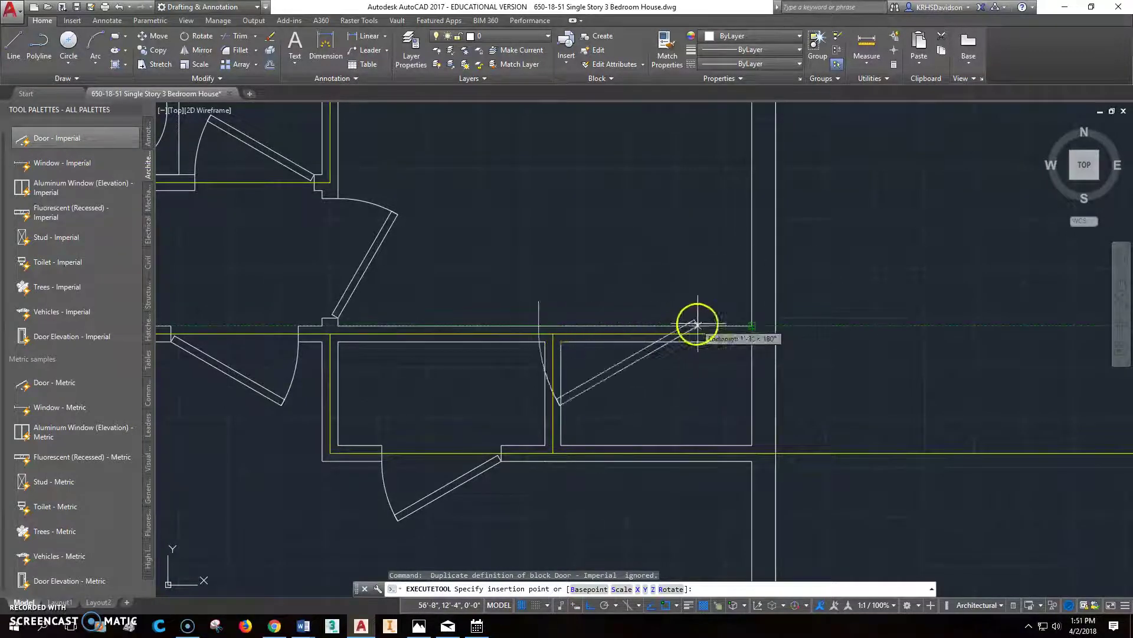
{"action": "left_click", "coordinate": [751, 327]}
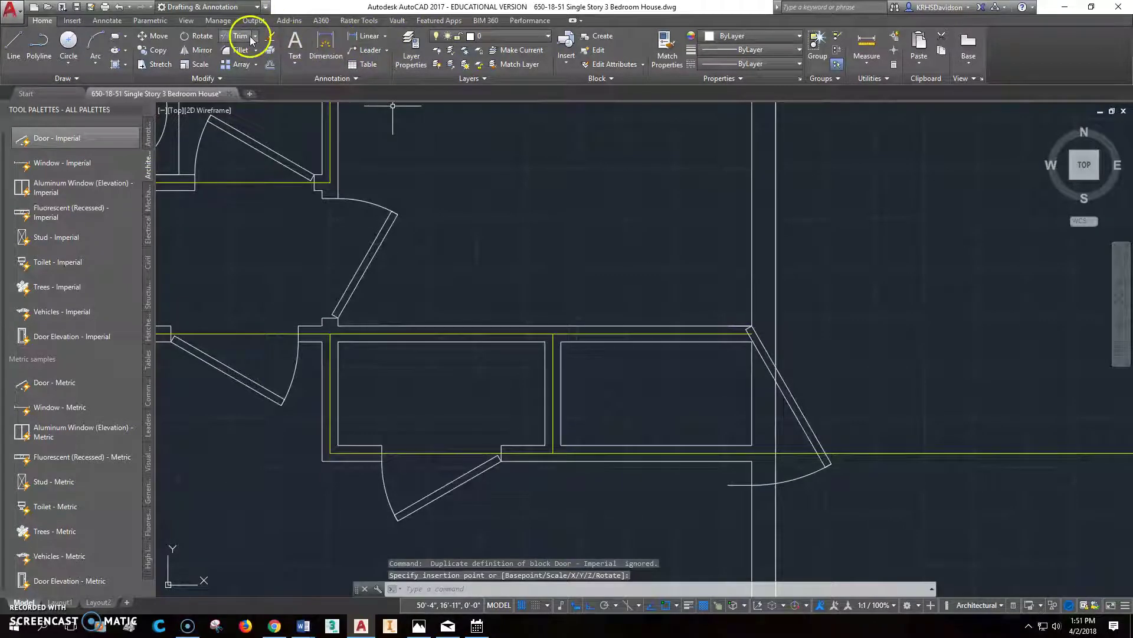
{"action": "left_click", "coordinate": [198, 37]}
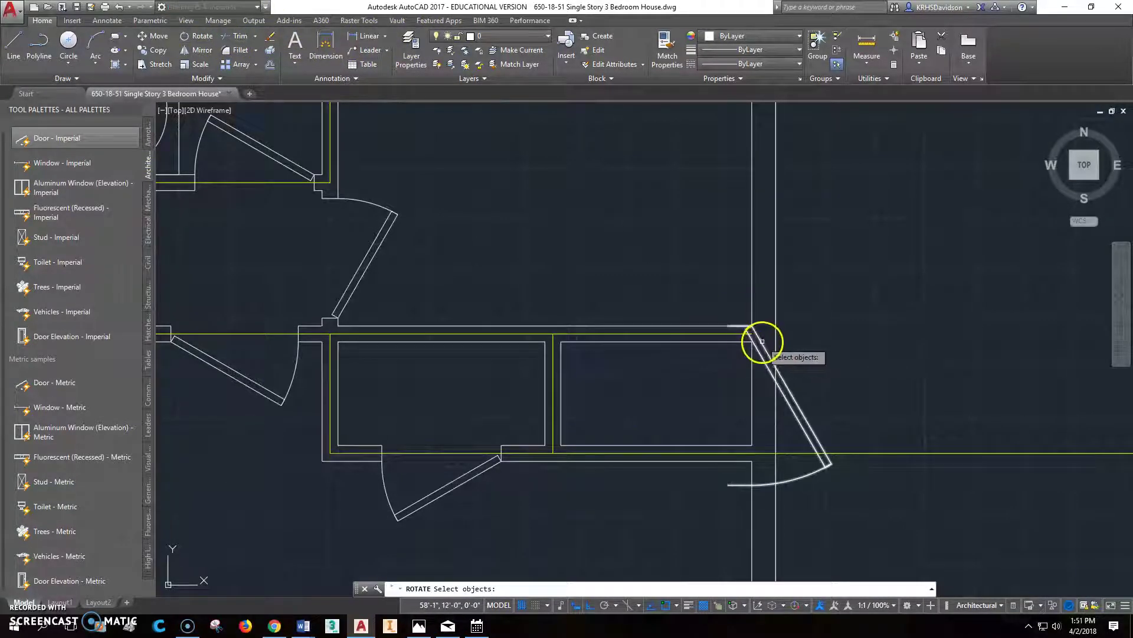
{"action": "left_click", "coordinate": [763, 339]}
{"action": "key", "text": "Return"}
{"action": "left_click", "coordinate": [753, 327]}
{"action": "left_click", "coordinate": [834, 177]}
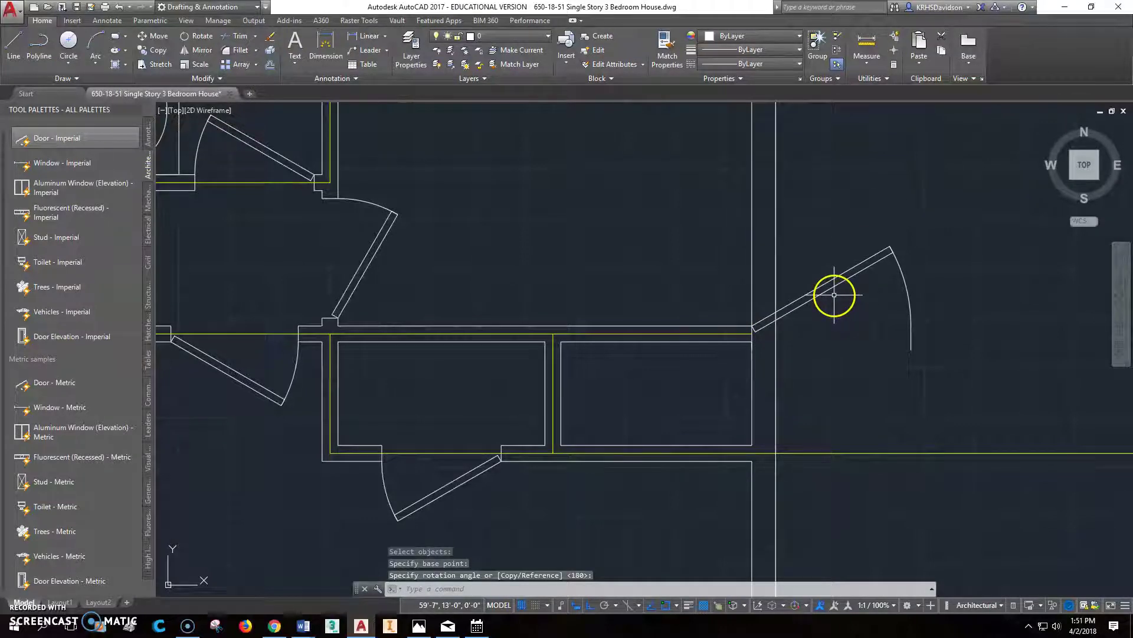
Move the door by its hinge onto the wall line using Perpendicular snap
{"action": "scroll", "coordinate": [789, 293], "scroll_direction": "up", "scroll_amount": 2}
{"action": "left_click", "coordinate": [792, 291]}
{"action": "scroll", "coordinate": [683, 374], "scroll_direction": "up", "scroll_amount": 3}
{"action": "left_click", "coordinate": [701, 346]}
{"action": "key", "text": "Escape"}
{"action": "key", "text": "Escape"}
{"action": "scroll", "coordinate": [761, 340], "scroll_direction": "down", "scroll_amount": 3}
{"action": "scroll", "coordinate": [755, 330], "scroll_direction": "up", "scroll_amount": 2}
{"action": "left_click", "coordinate": [755, 322]}
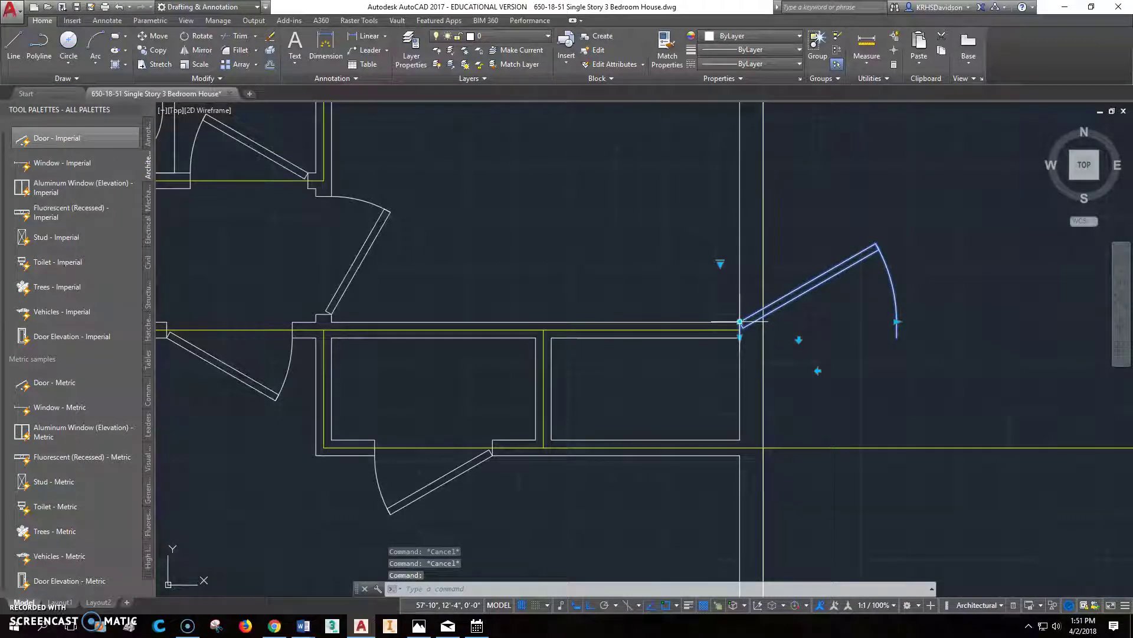
{"action": "left_click", "coordinate": [740, 322]}
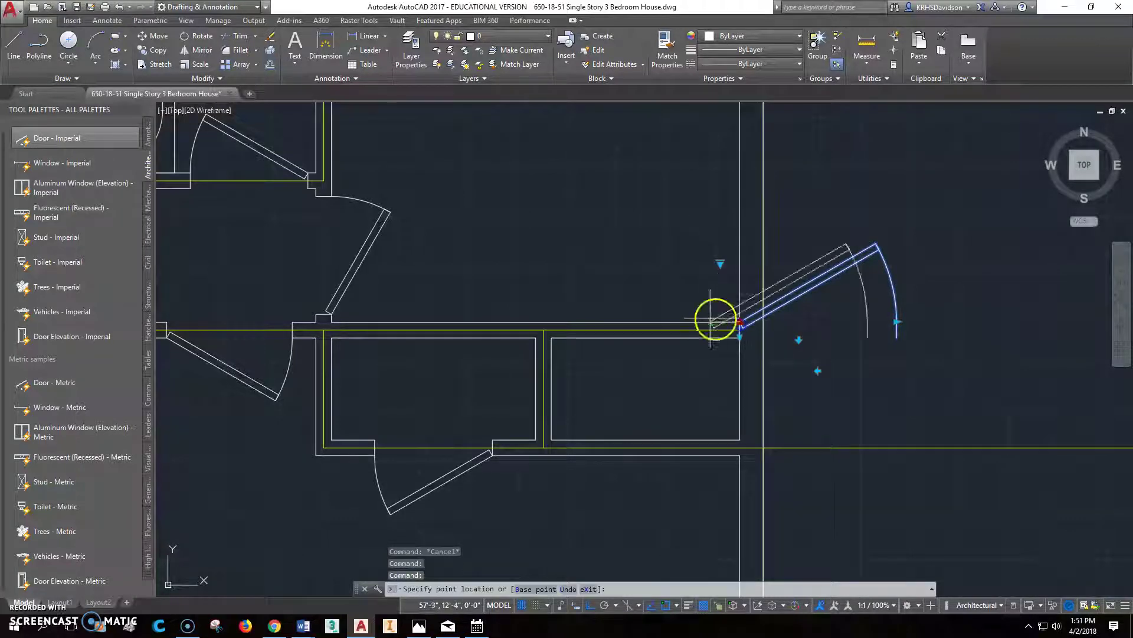
{"action": "right_click", "coordinate": [584, 321], "text": "shift"}
{"action": "left_click", "coordinate": [642, 231]}
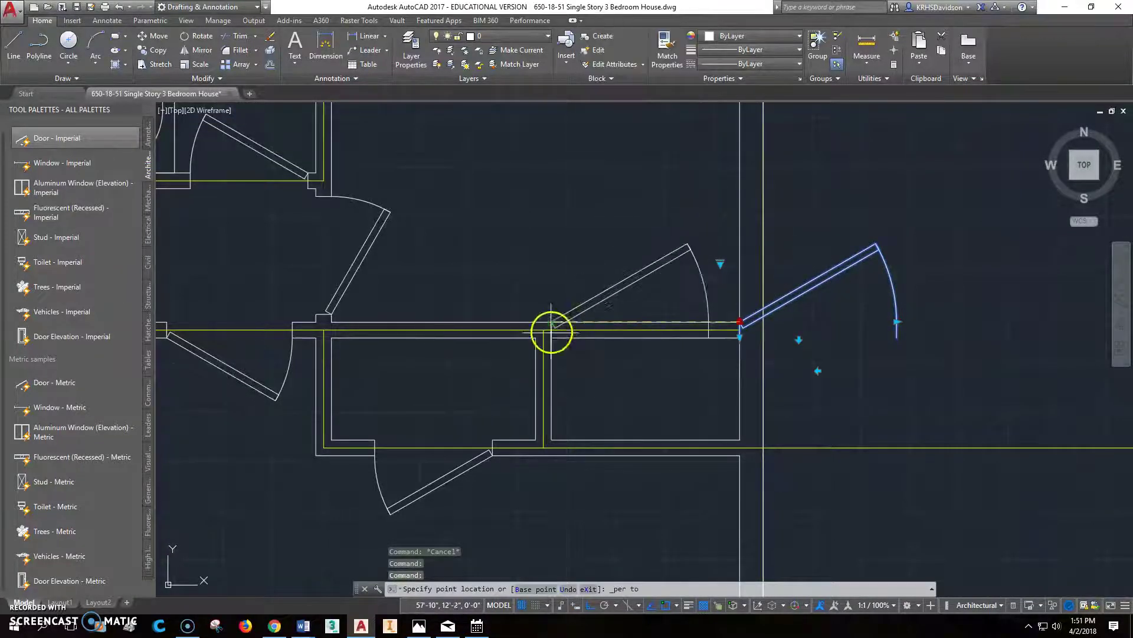
{"action": "left_click", "coordinate": [553, 351]}
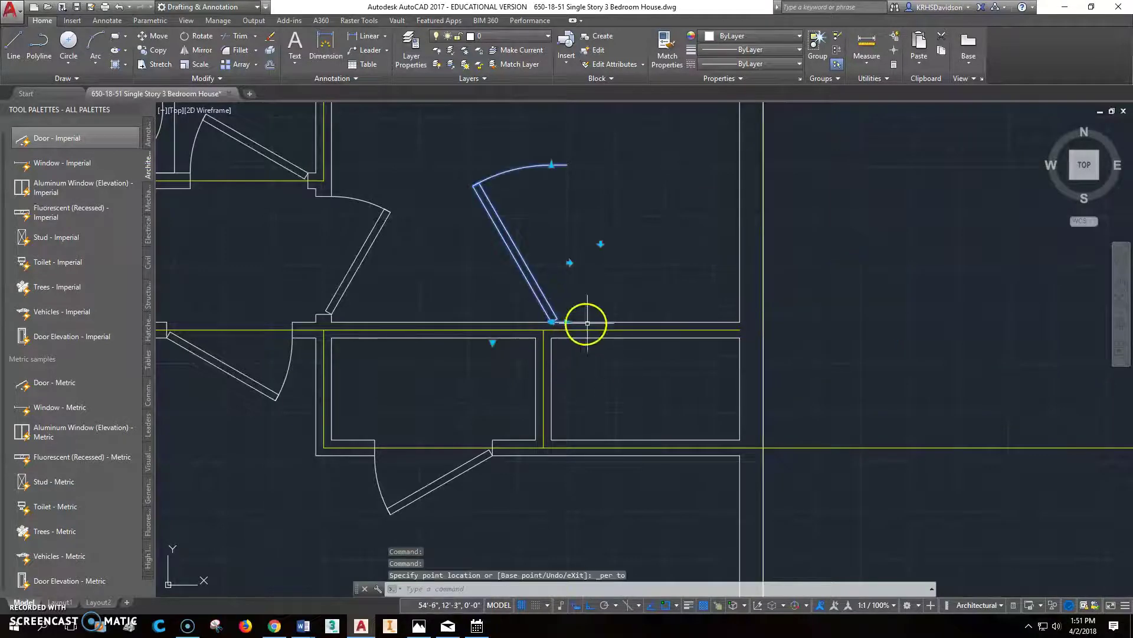
{"action": "key", "text": "Escape"}
{"action": "key", "text": "Escape"}
Rotate the door 90° about its hinge so it swings upward
{"action": "left_click", "coordinate": [207, 38]}
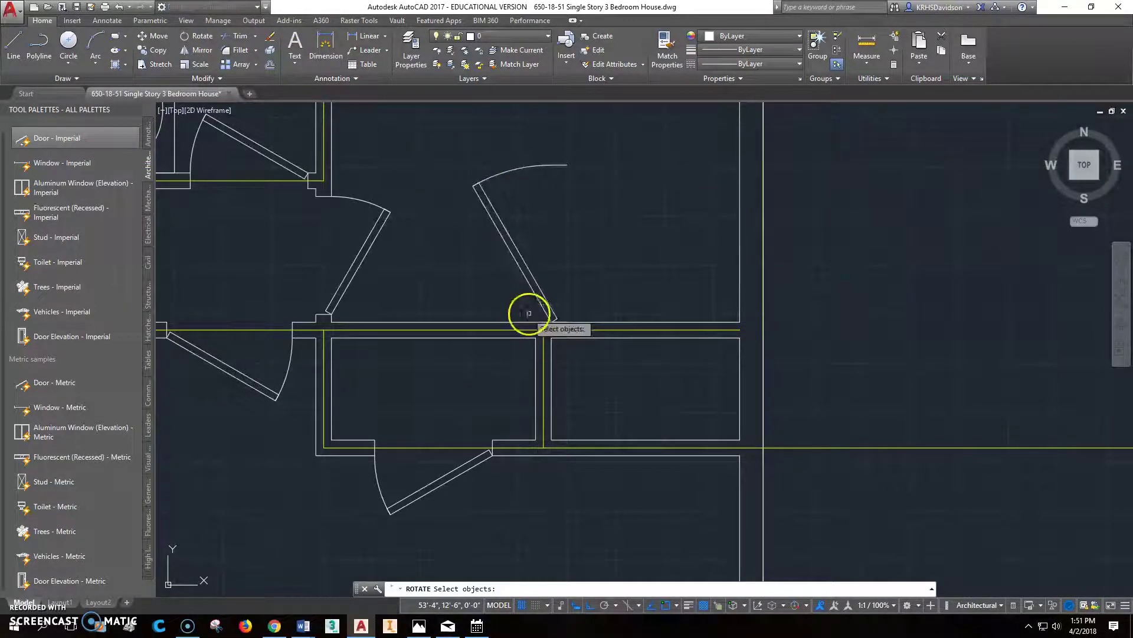
{"action": "left_click", "coordinate": [537, 289]}
{"action": "key", "text": "Return"}
{"action": "left_click", "coordinate": [552, 321]}
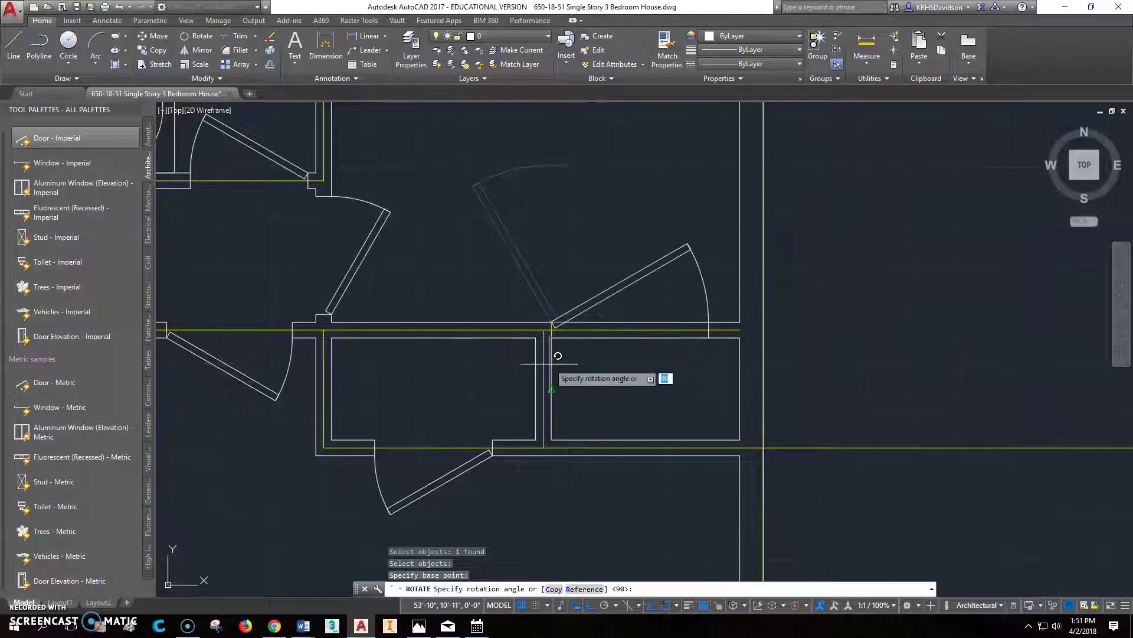
{"action": "left_click", "coordinate": [578, 392]}
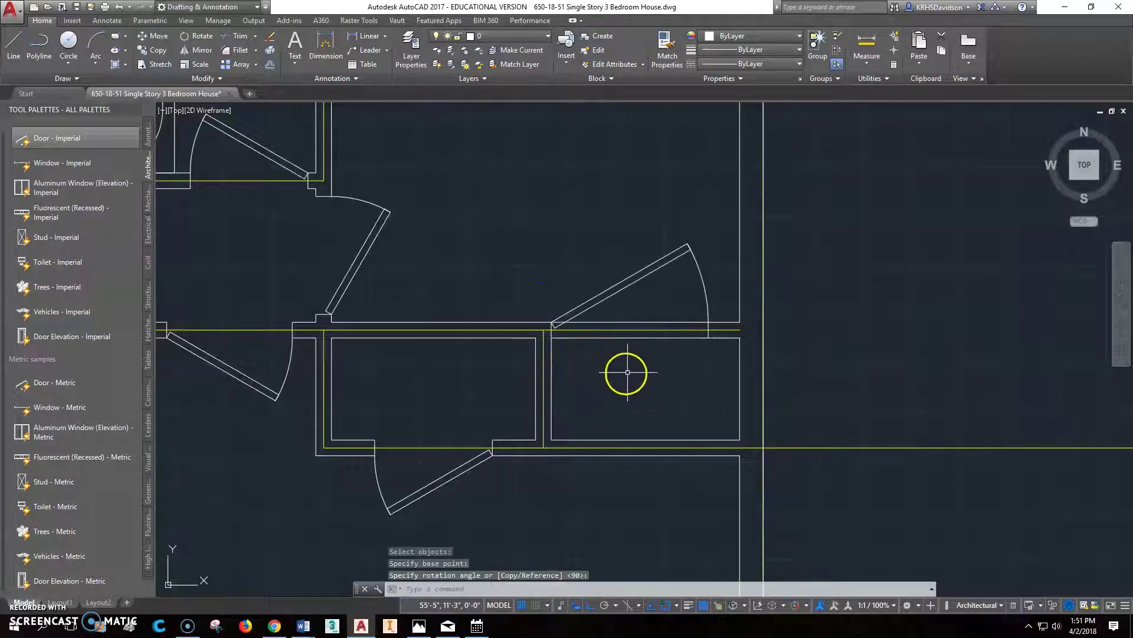
{"action": "scroll", "coordinate": [626, 372], "scroll_direction": "up", "scroll_amount": 2}
Flip the door to hinge on the right and stretch its arc end to fit the opening
{"action": "left_click", "coordinate": [614, 294]}
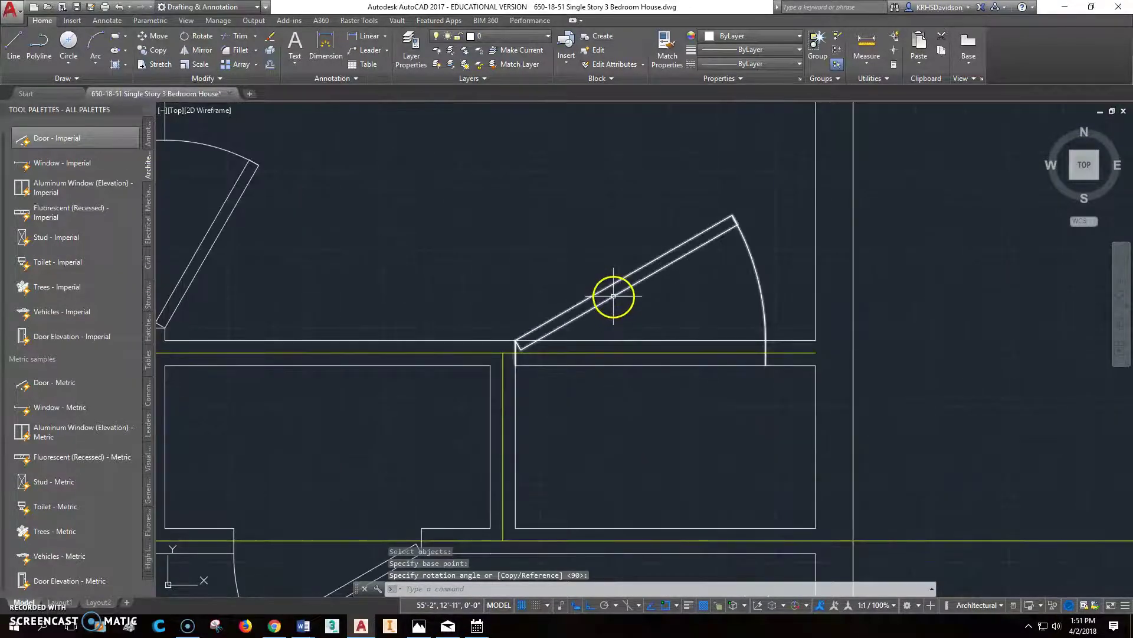
{"action": "left_click", "coordinate": [640, 419]}
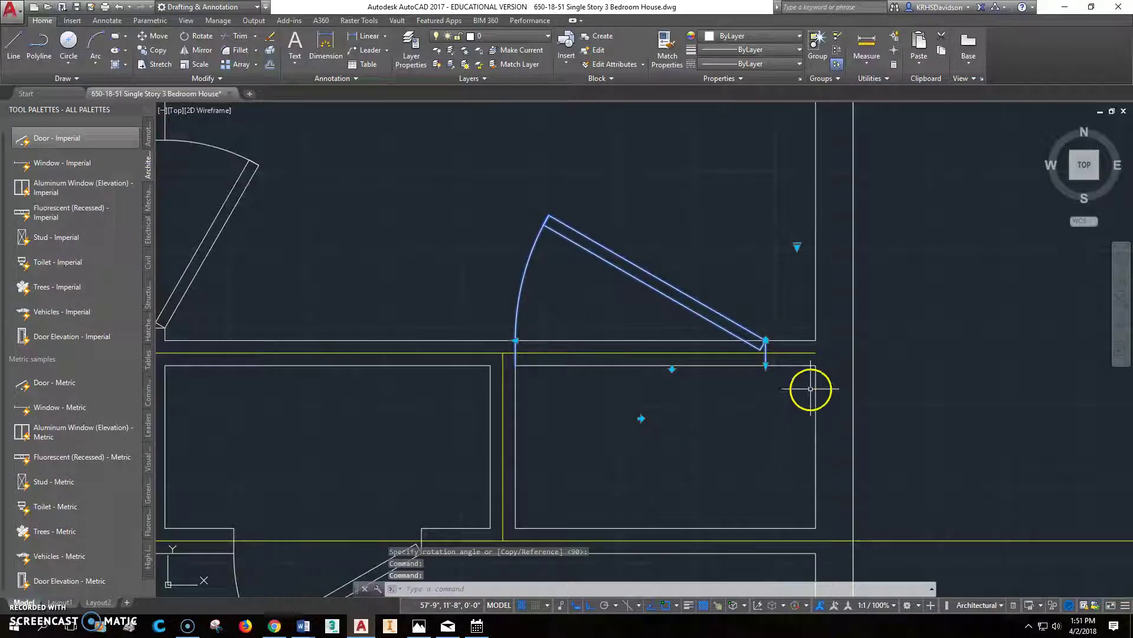
{"action": "left_click", "coordinate": [766, 341]}
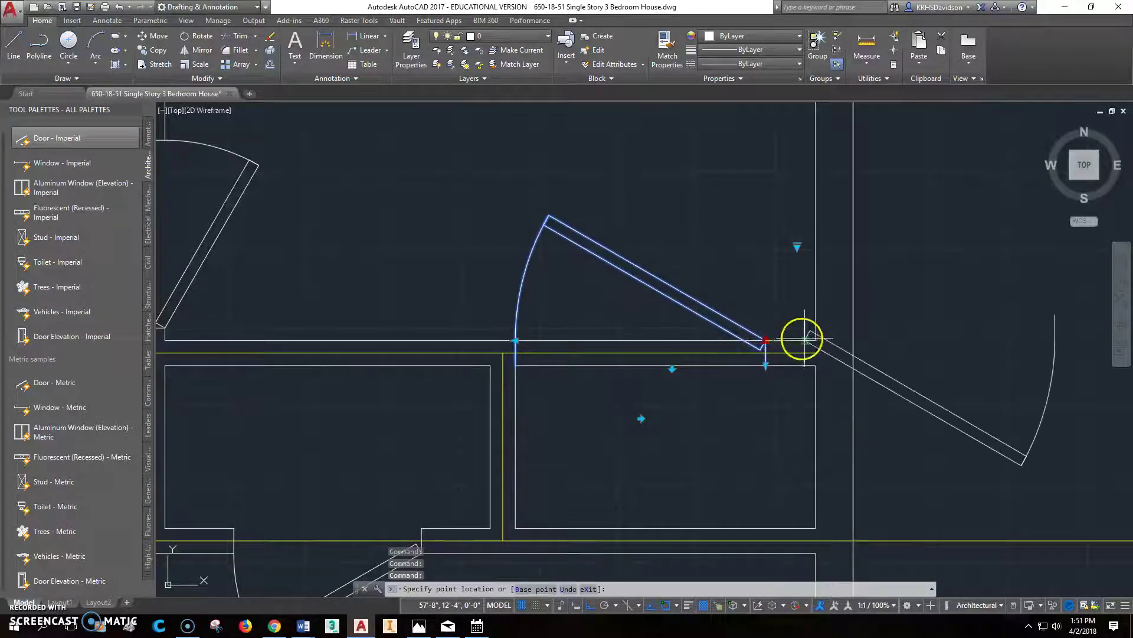
{"action": "key", "text": "Escape"}
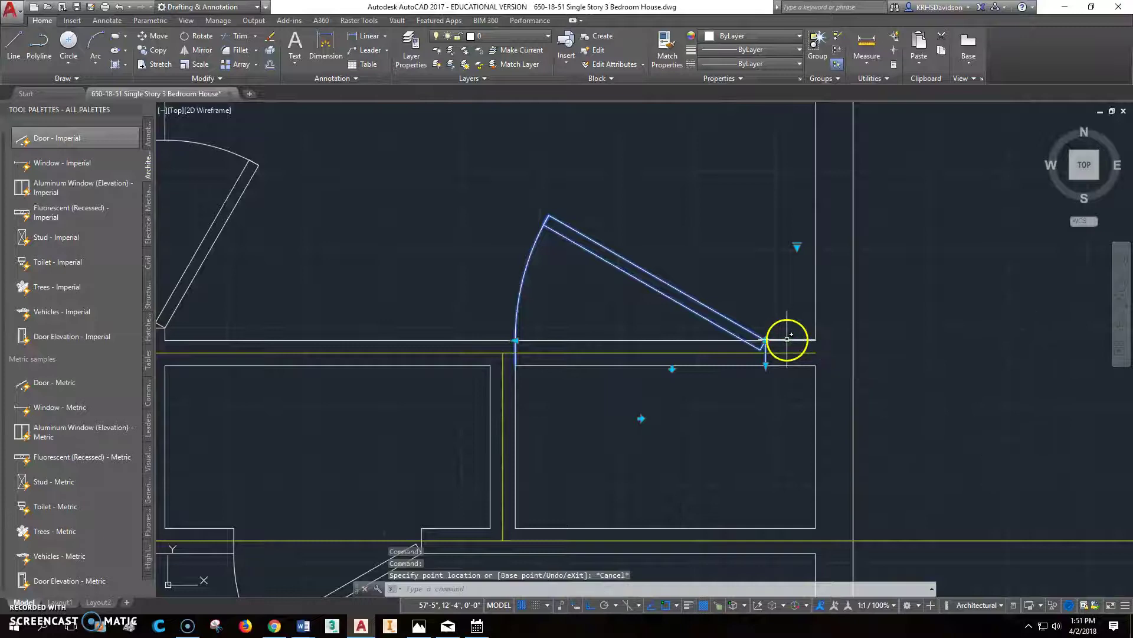
{"action": "left_click", "coordinate": [516, 340]}
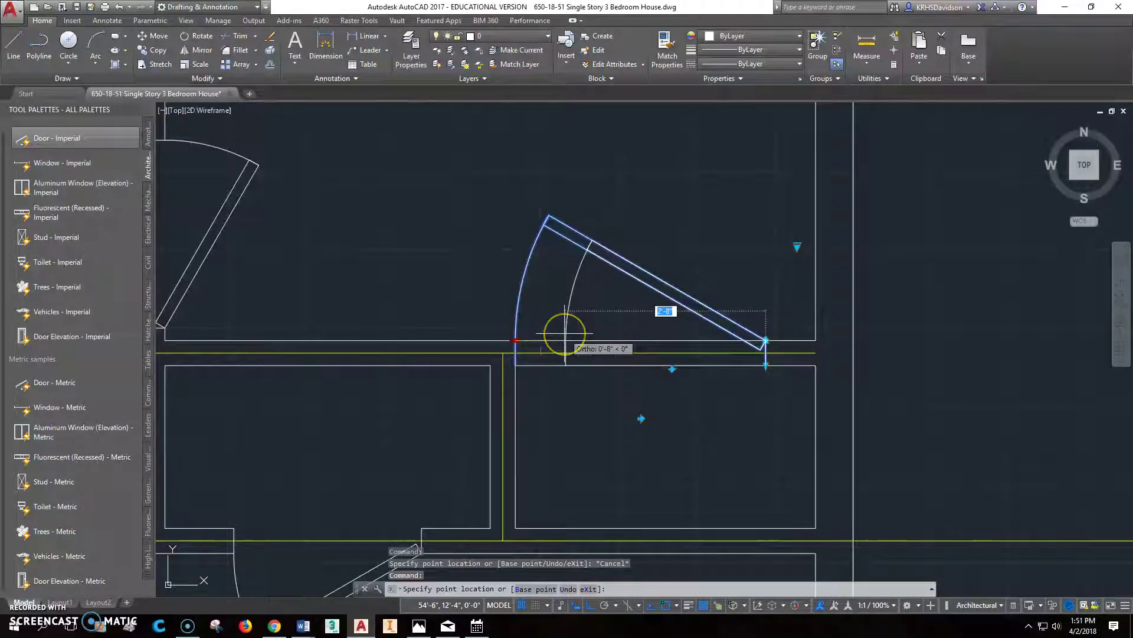
{"action": "left_click", "coordinate": [565, 334]}
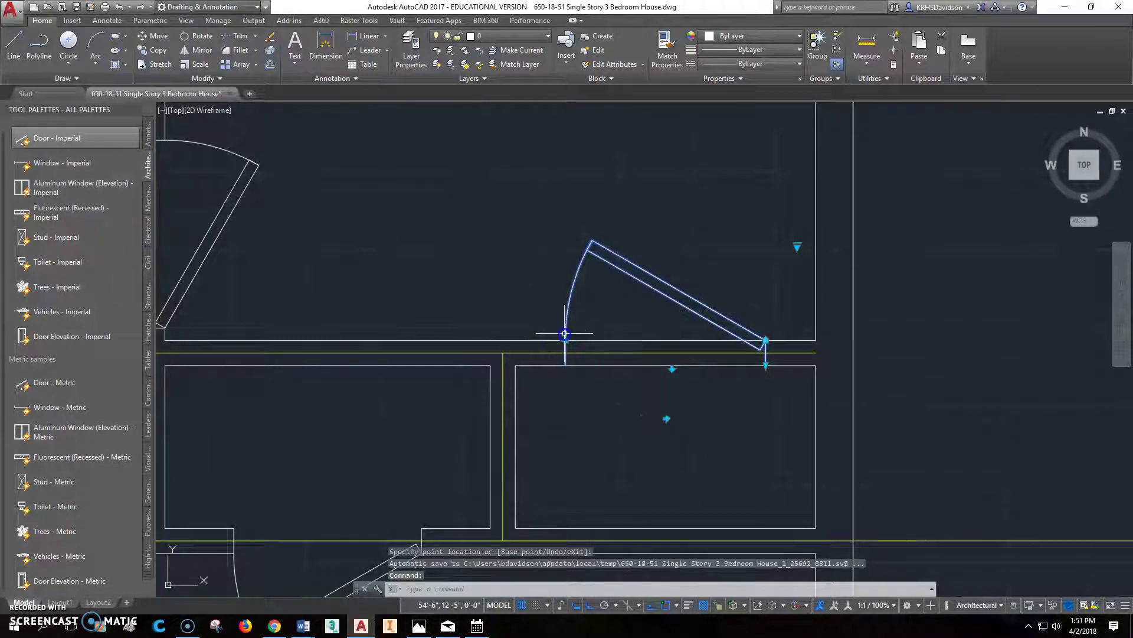
{"action": "key", "text": "Escape"}
{"action": "key", "text": "Escape"}
{"action": "key", "text": "Escape"}
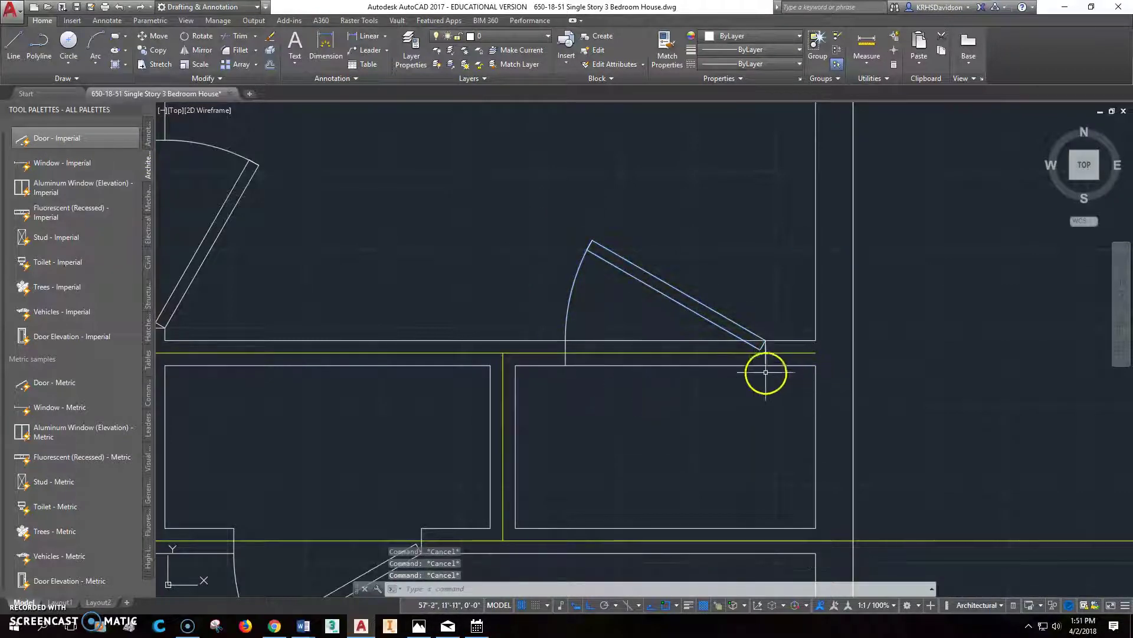
{"action": "type", "text": "di"}
{"action": "key", "text": "Return"}
Measure the jamb offsets with DIST, confirming 8 inches from jamb to wall corner
{"action": "left_click", "coordinate": [516, 365]}
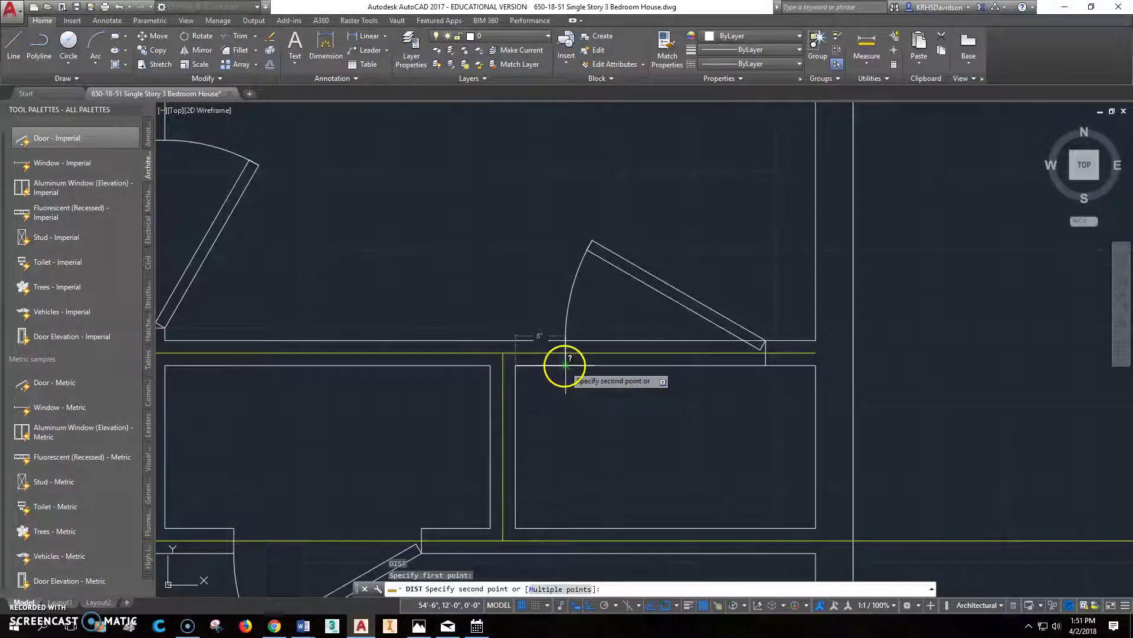
{"action": "left_click", "coordinate": [565, 365]}
{"action": "key", "text": "Escape"}
{"action": "key", "text": "Escape"}
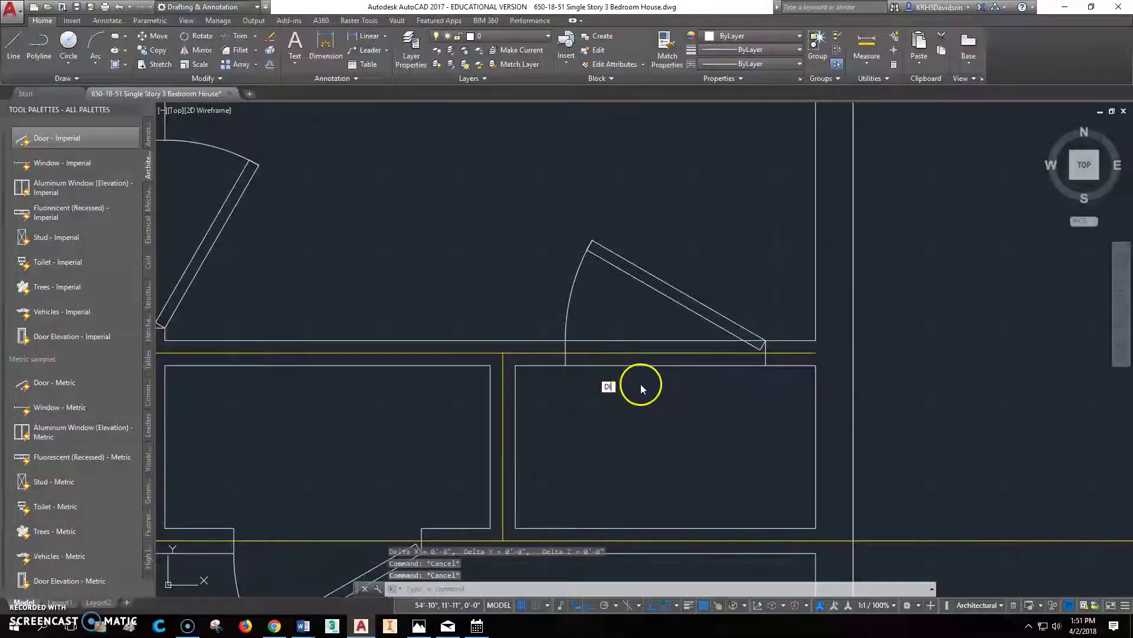
{"action": "key", "text": "Return"}
{"action": "left_click", "coordinate": [766, 366]}
{"action": "left_click", "coordinate": [817, 366]}
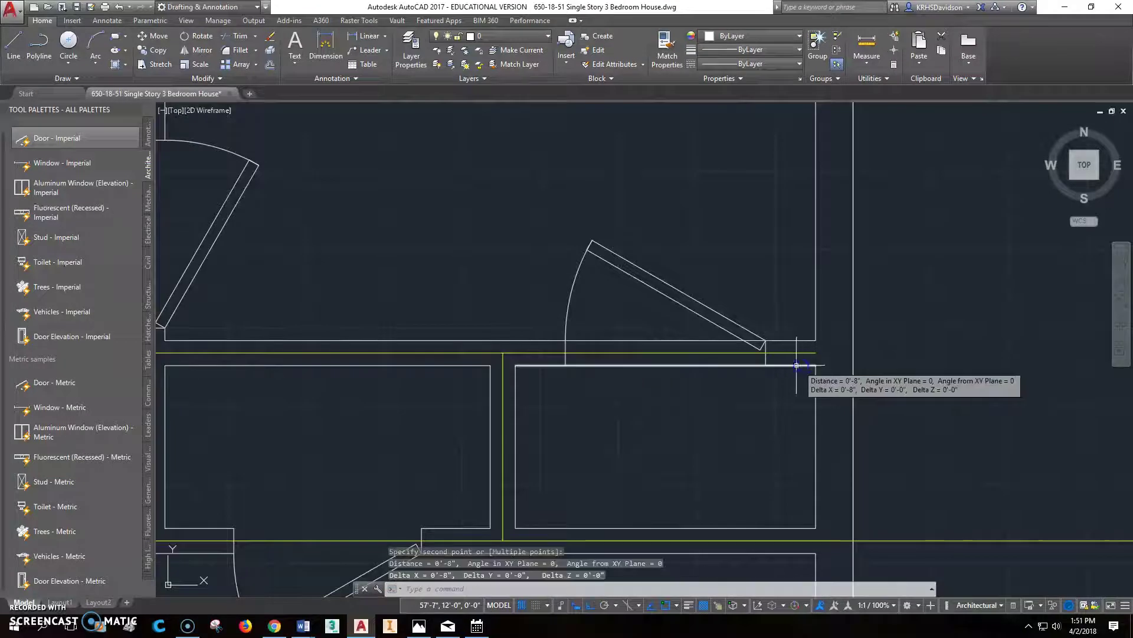
{"action": "key", "text": "Escape"}
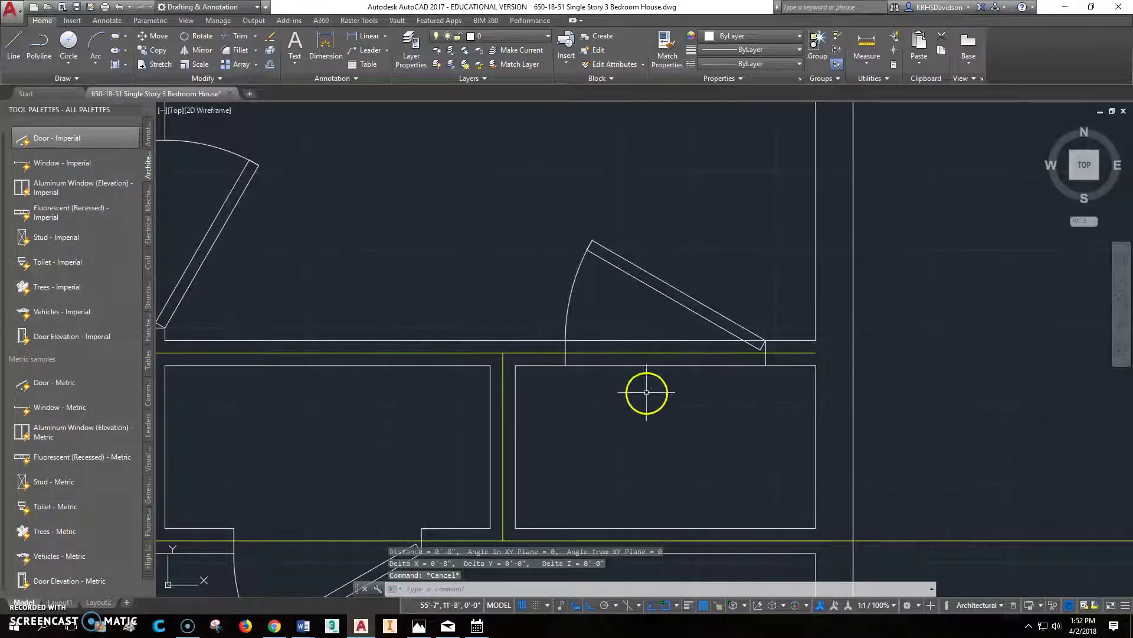
Trim the wall lines between the door arc base and right jamb to clear the doorway
{"action": "left_click", "coordinate": [241, 39]}
{"action": "left_click", "coordinate": [566, 349]}
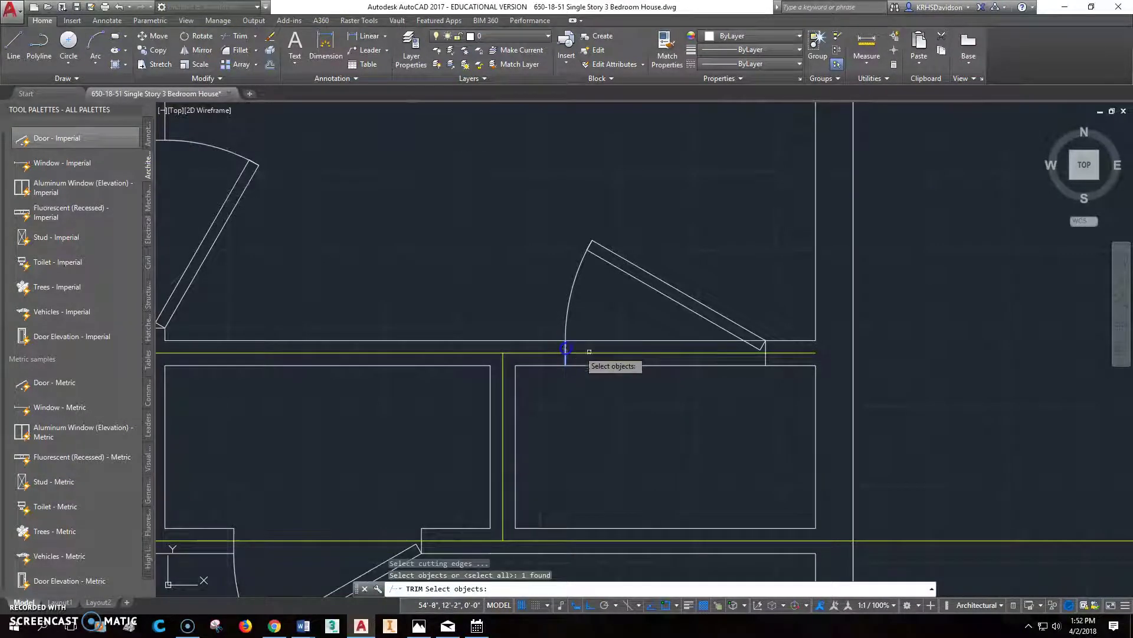
{"action": "left_click", "coordinate": [765, 355]}
{"action": "key", "text": "Return"}
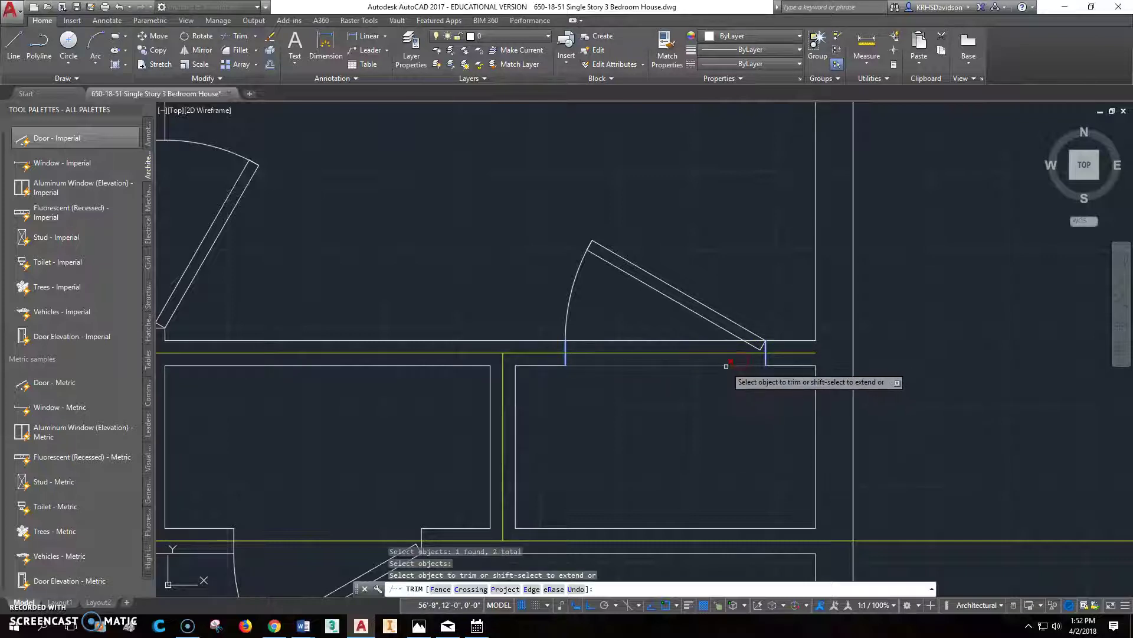
{"action": "right_click", "coordinate": [713, 352]}
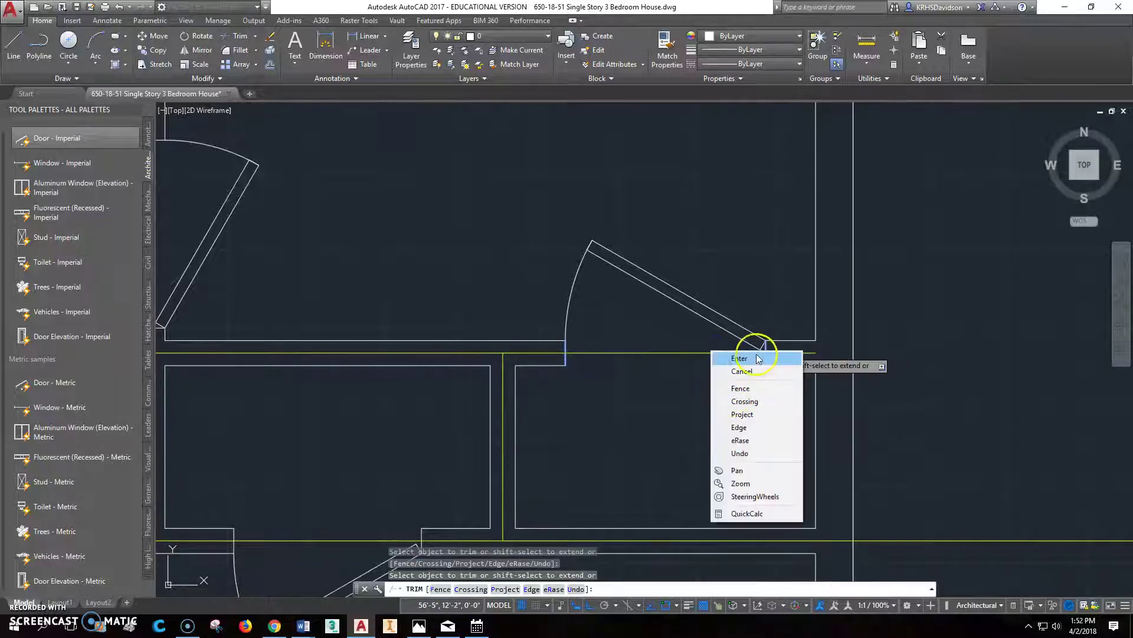
{"action": "left_click", "coordinate": [740, 358]}
{"action": "scroll", "coordinate": [735, 402], "scroll_direction": "down", "scroll_amount": 5}
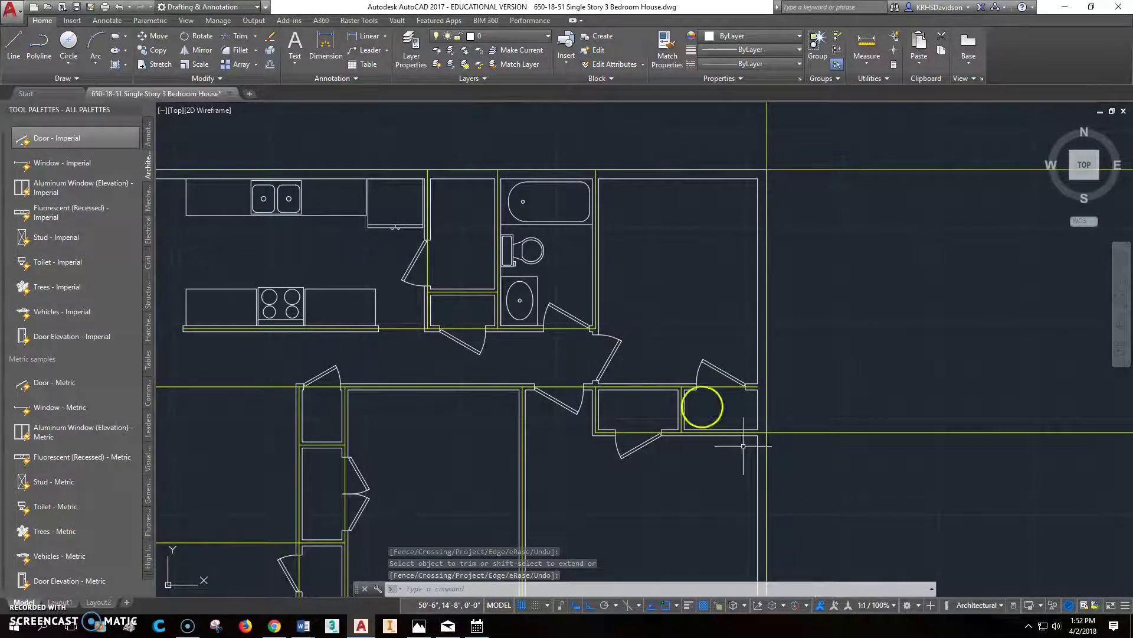
{"action": "scroll", "coordinate": [716, 413], "scroll_direction": "down", "scroll_amount": 2}
{"action": "scroll", "coordinate": [732, 322], "scroll_direction": "up", "scroll_amount": 5}
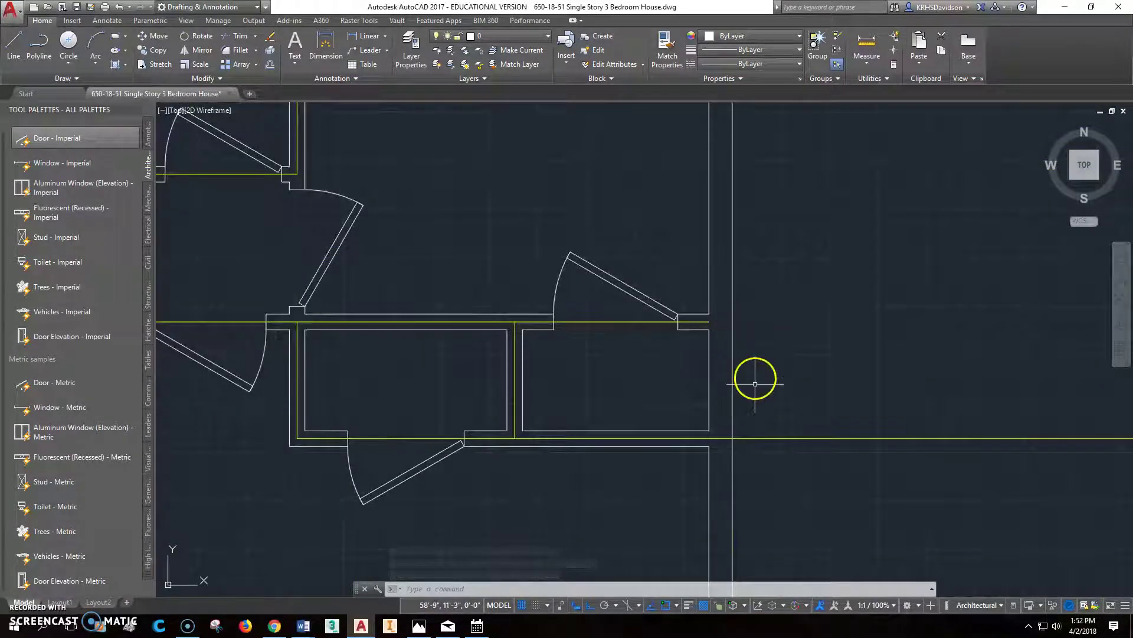
{"action": "scroll", "coordinate": [618, 359], "scroll_direction": "down", "scroll_amount": 5}
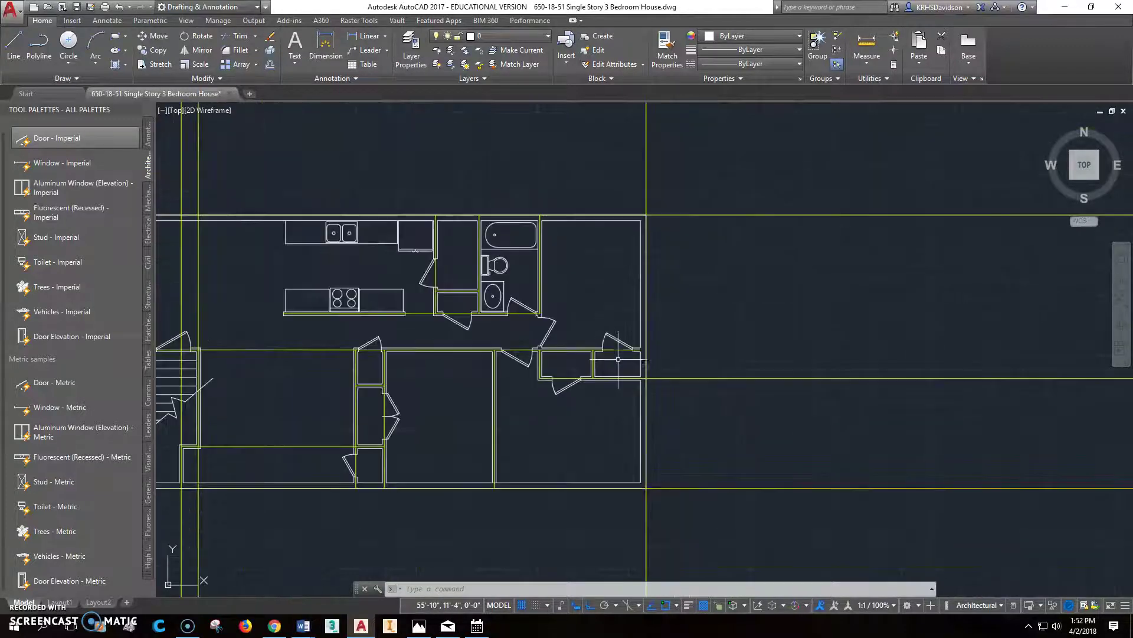
{"action": "middle_click_drag", "start_coordinate": [613, 359], "coordinate": [812, 345]}
{"action": "middle_click_drag", "start_coordinate": [711, 415], "coordinate": [749, 391]}
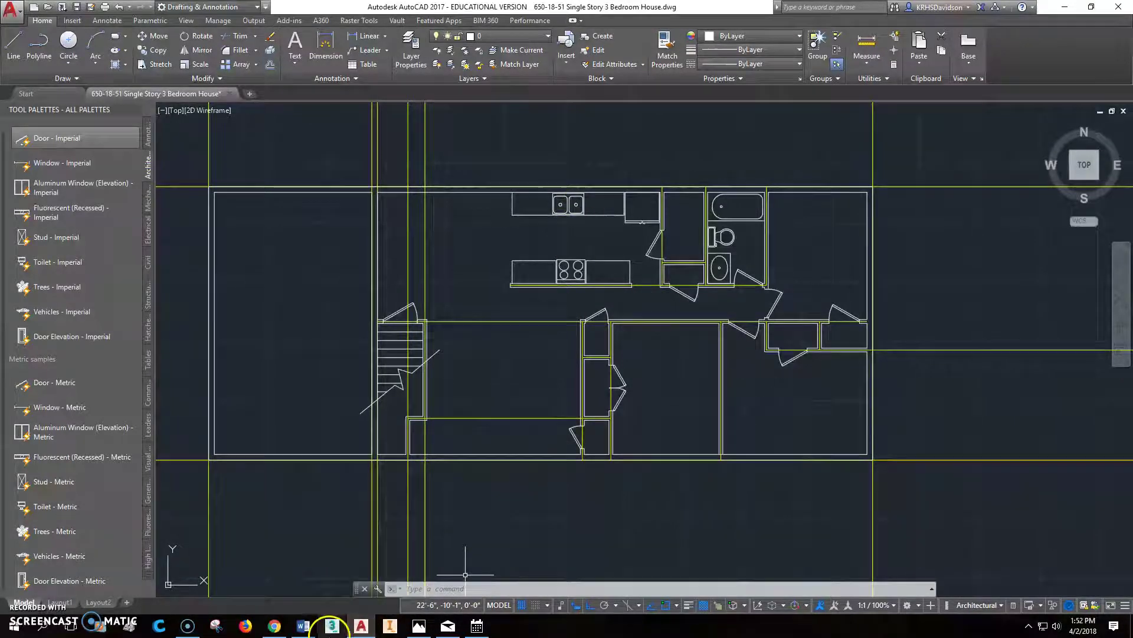
{"action": "left_click", "coordinate": [431, 628]}
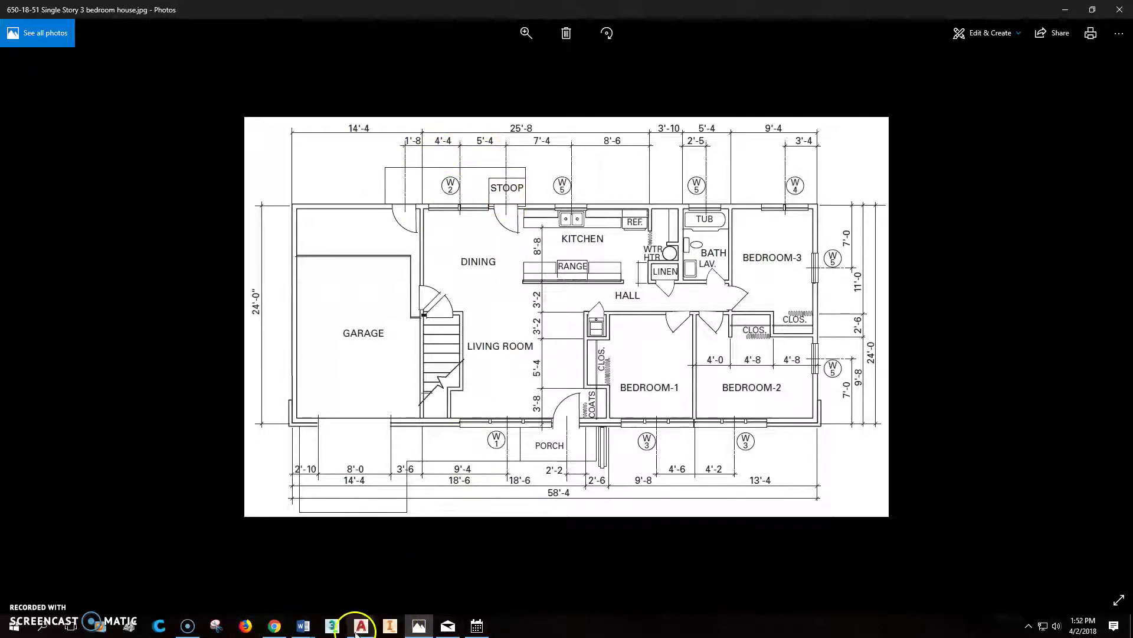
{"action": "left_click", "coordinate": [360, 626]}
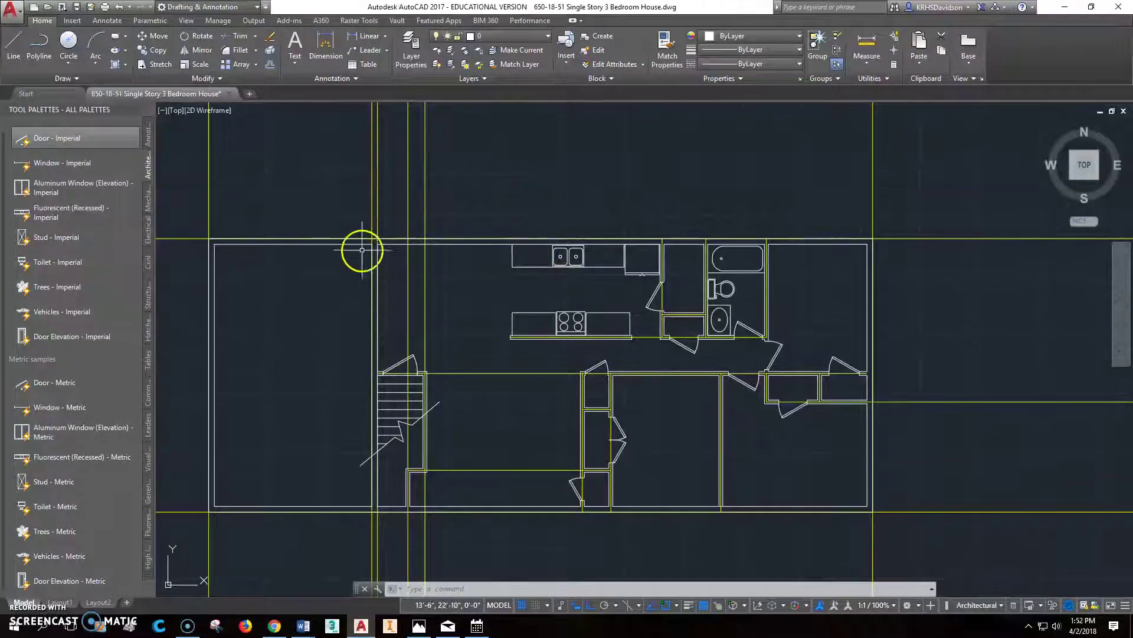
Offset the yellow vertical guide line 9'8" to the right
{"action": "scroll", "coordinate": [362, 250], "scroll_direction": "up", "scroll_amount": 6}
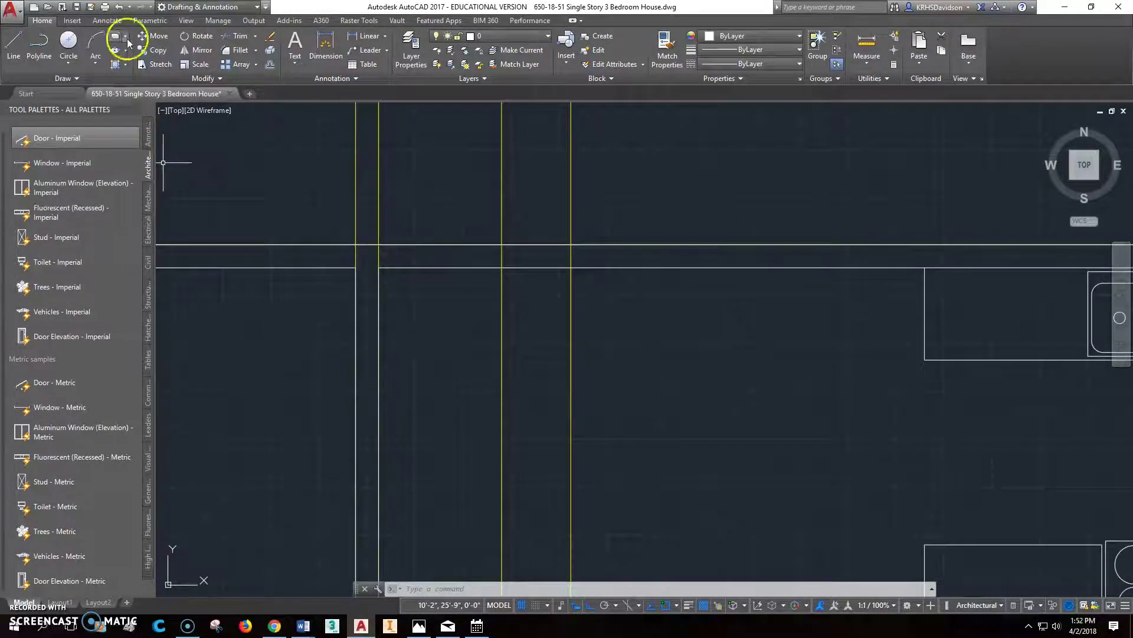
{"action": "left_click", "coordinate": [378, 223]}
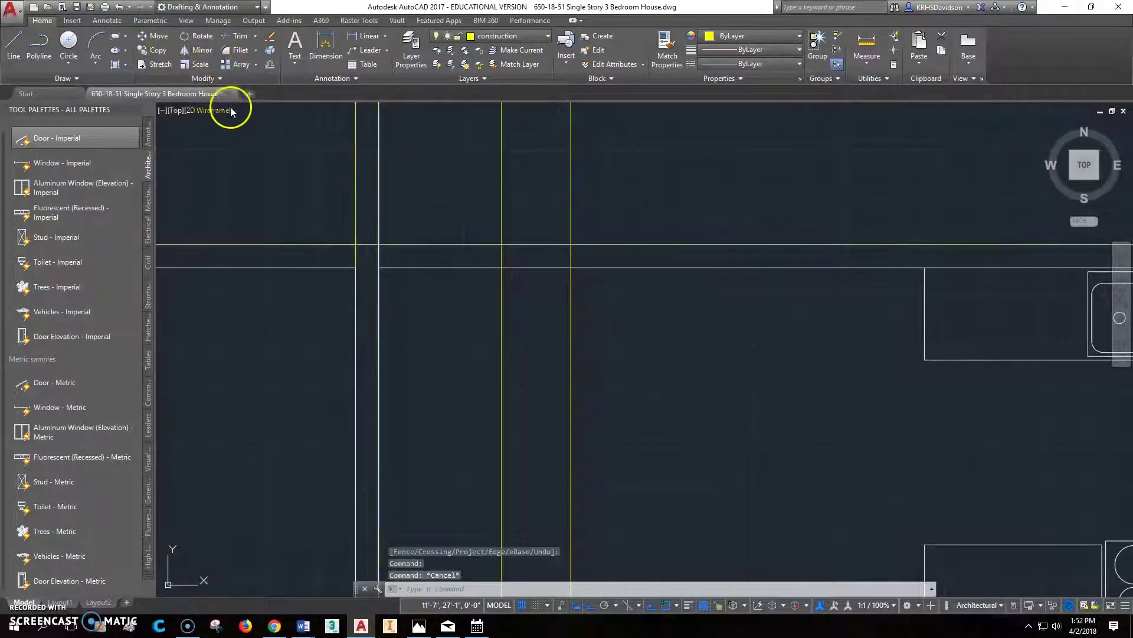
{"action": "left_click", "coordinate": [270, 63]}
{"action": "type", "text": "9'8\""}
{"action": "key", "text": "Return"}
{"action": "left_click", "coordinate": [373, 214]}
{"action": "left_click", "coordinate": [800, 241]}
{"action": "middle_click_drag", "start_coordinate": [799, 240], "coordinate": [485, 244]}
{"action": "key", "text": "Escape"}
{"action": "key", "text": "Escape"}
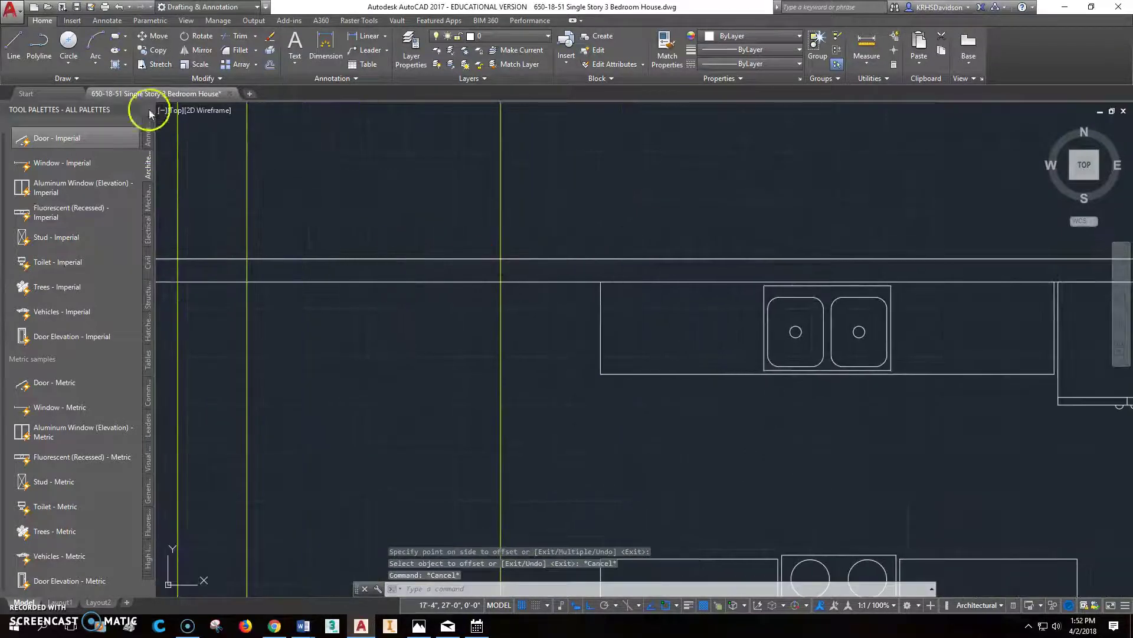
{"action": "left_click", "coordinate": [97, 135]}
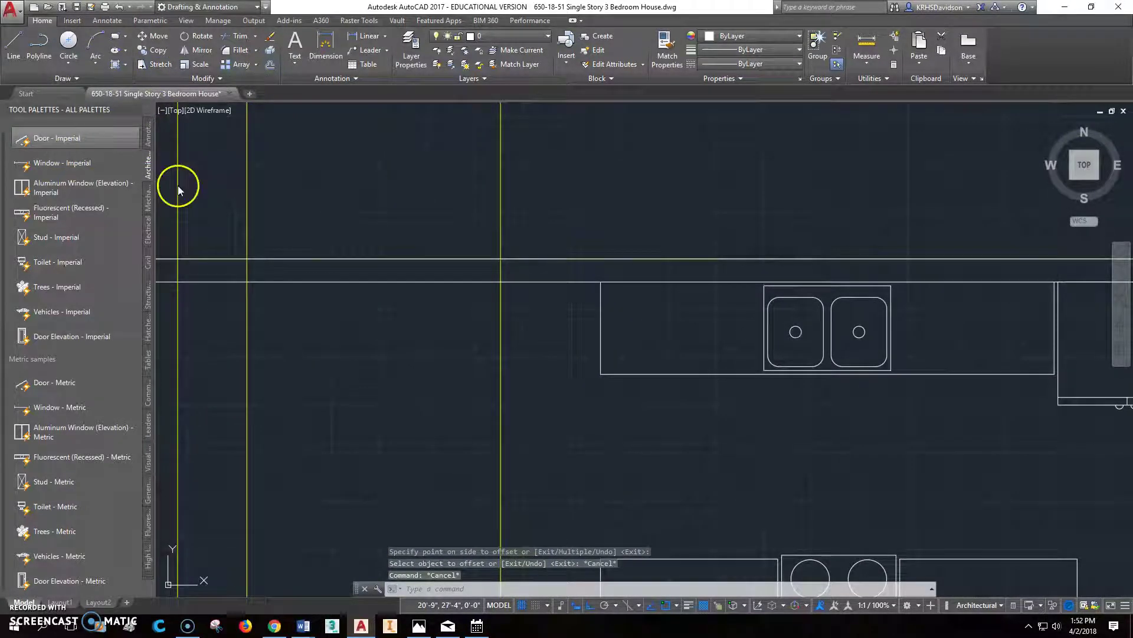
Place the imperial door hinged on the kitchen's upper wall line
{"action": "left_click", "coordinate": [501, 258]}
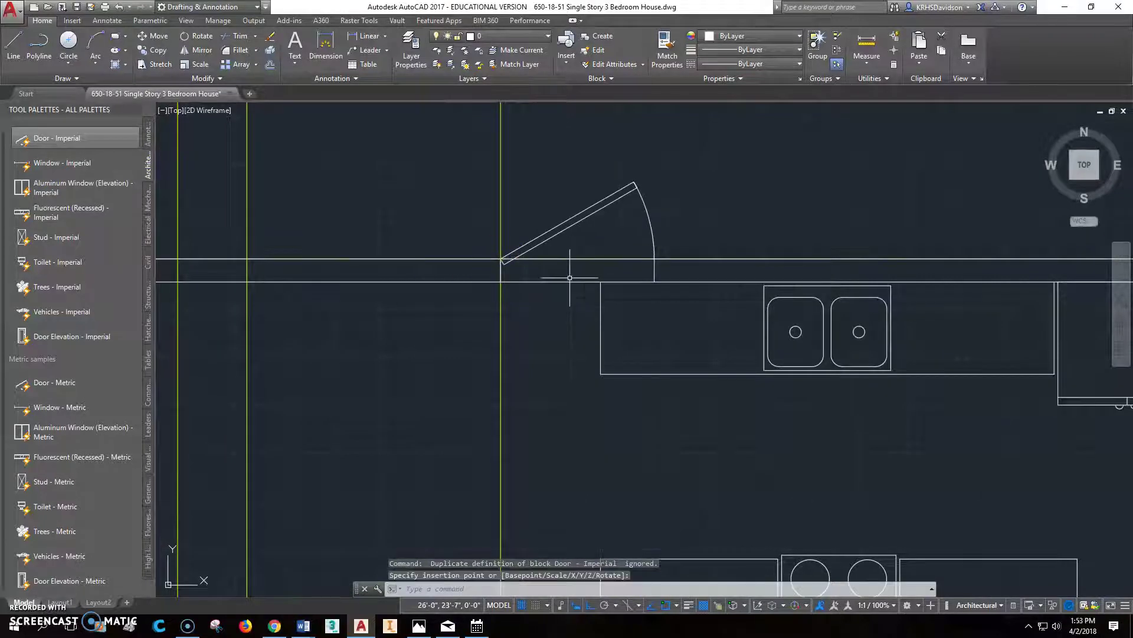
{"action": "left_click", "coordinate": [565, 231]}
{"action": "left_click", "coordinate": [654, 258]}
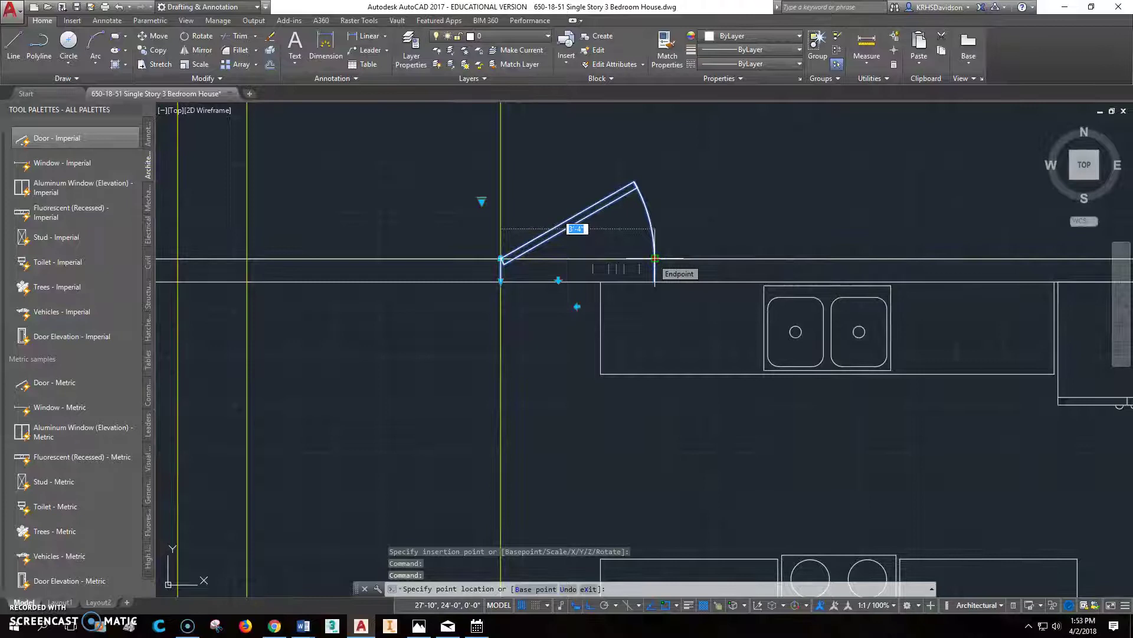
{"action": "key", "text": "Escape"}
{"action": "key", "text": "Escape"}
{"action": "key", "text": "Escape"}
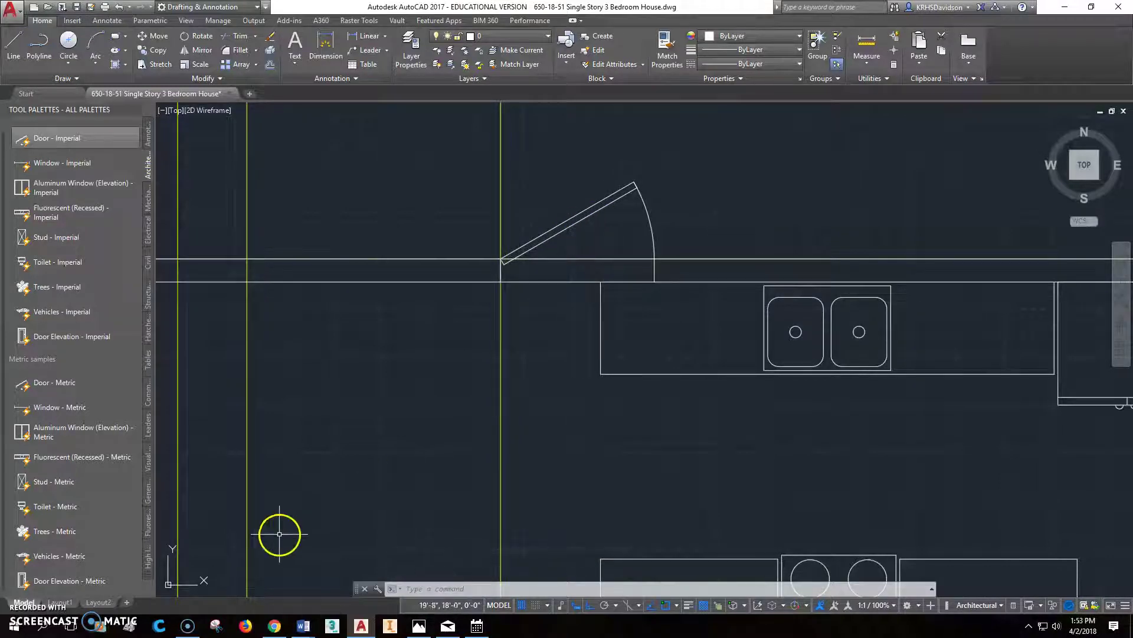
Move the kitchen door 20 inches to the left along the wall
{"action": "left_click", "coordinate": [154, 35]}
{"action": "left_click", "coordinate": [553, 230]}
{"action": "key", "text": "Return"}
{"action": "left_click", "coordinate": [578, 177]}
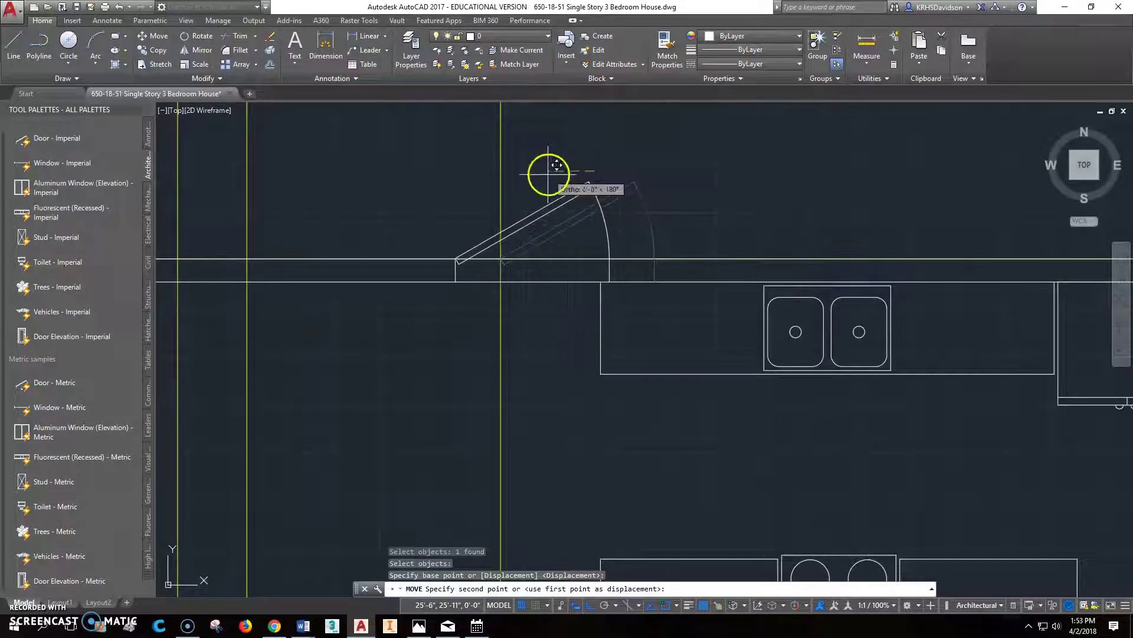
{"action": "type", "text": "20"}
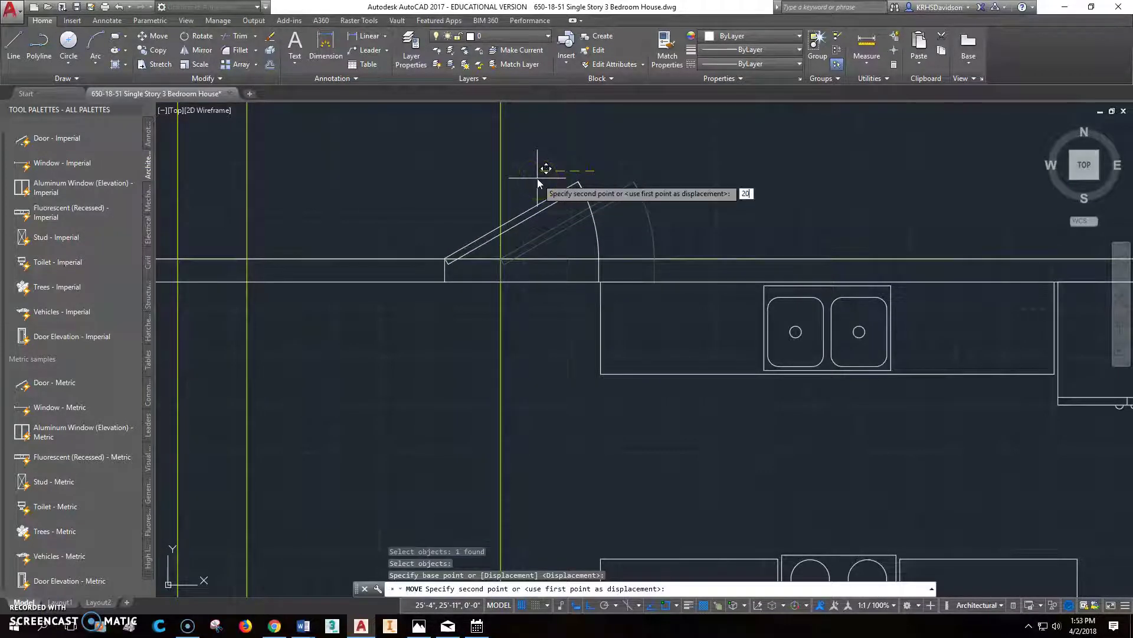
{"action": "key", "text": "Return"}
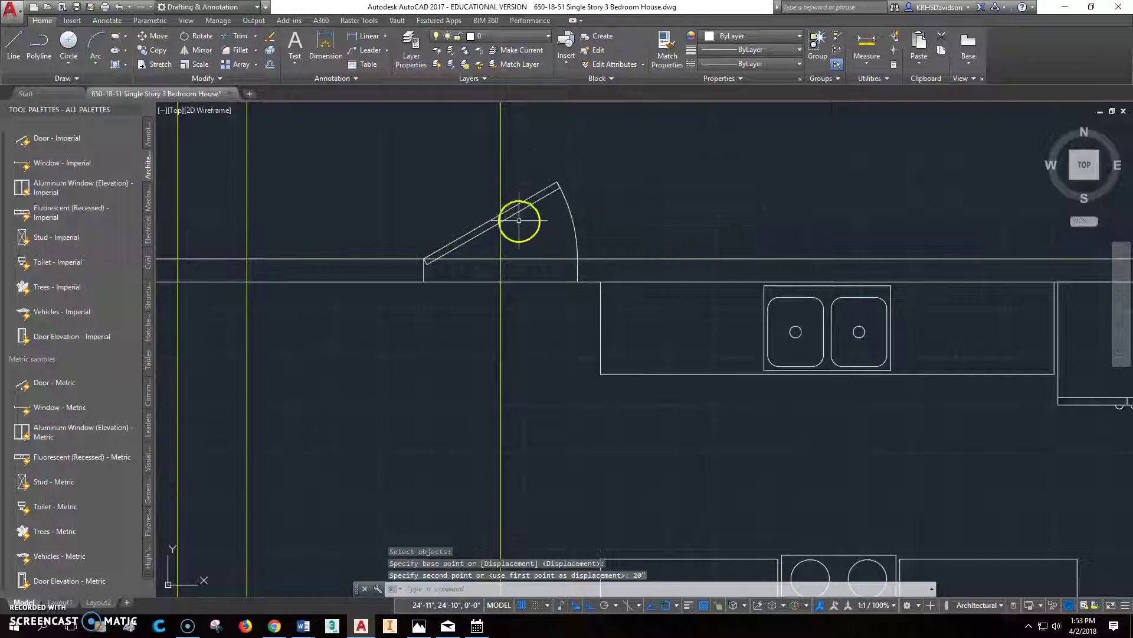
{"action": "left_click", "coordinate": [428, 264]}
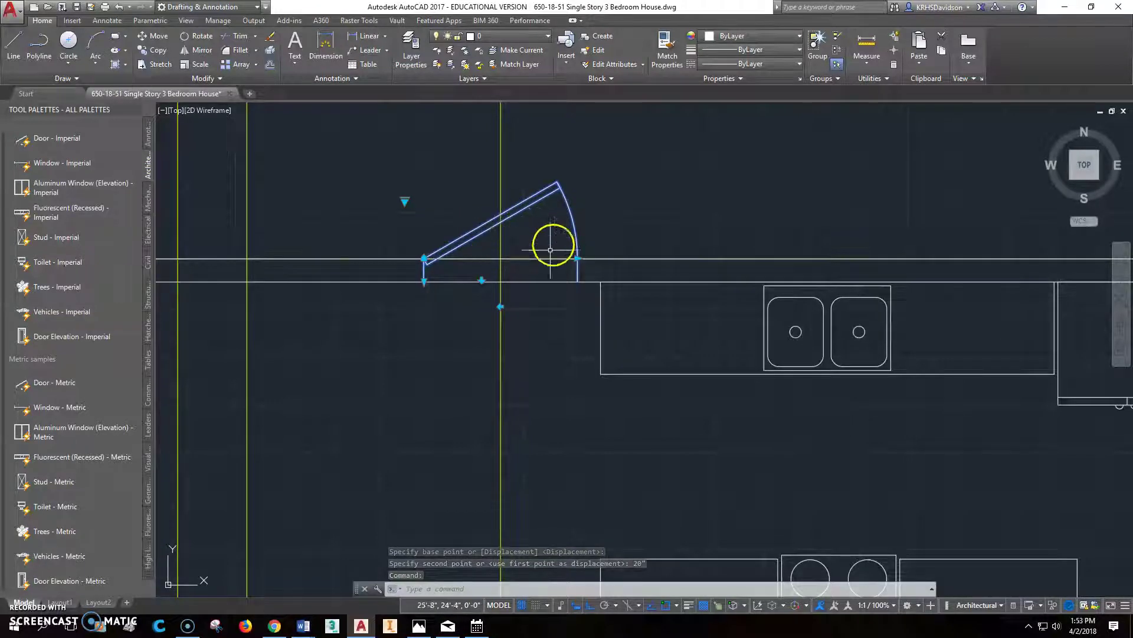
Flip the kitchen door vertically to swing below the wall, then horizontally to hinge at right
{"action": "left_click", "coordinate": [481, 281]}
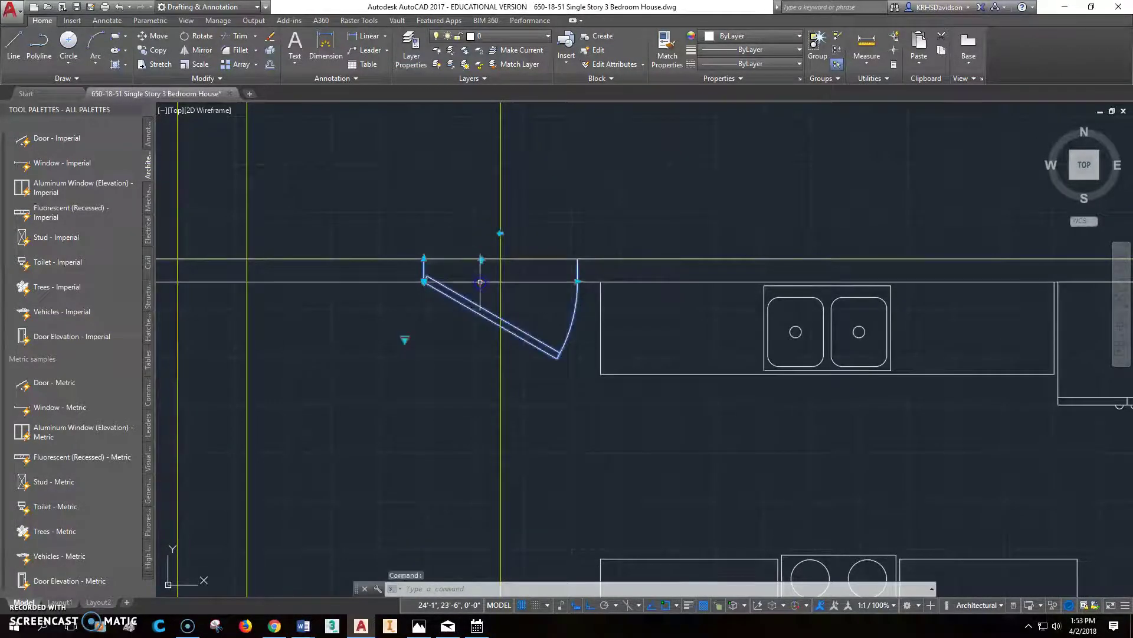
{"action": "left_click", "coordinate": [500, 233]}
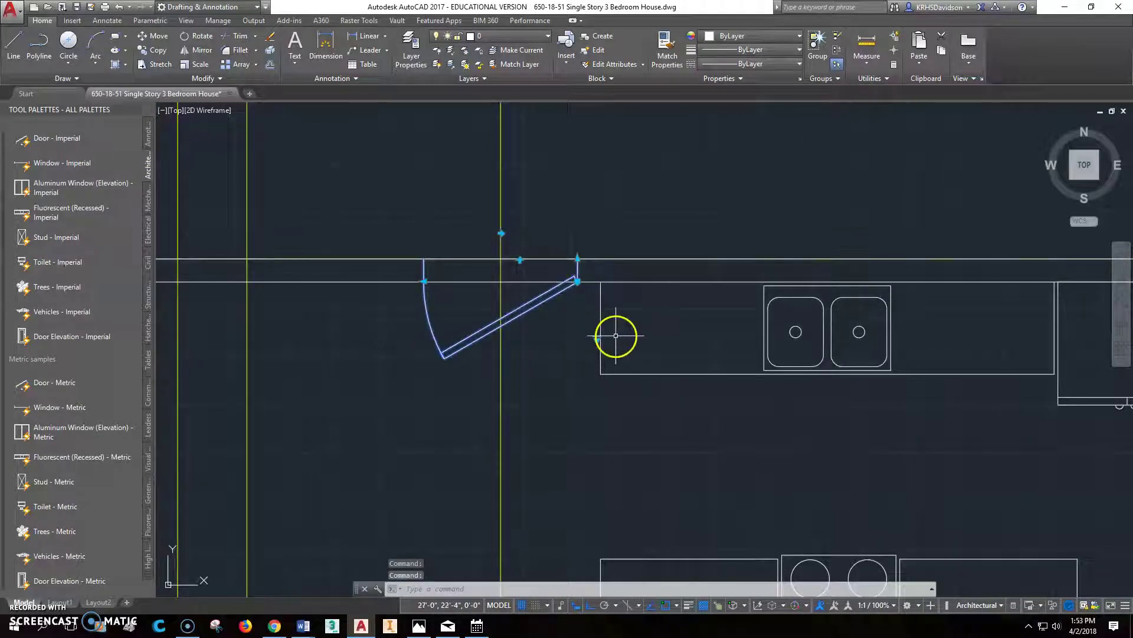
{"action": "scroll", "coordinate": [504, 365], "scroll_direction": "down", "scroll_amount": 1}
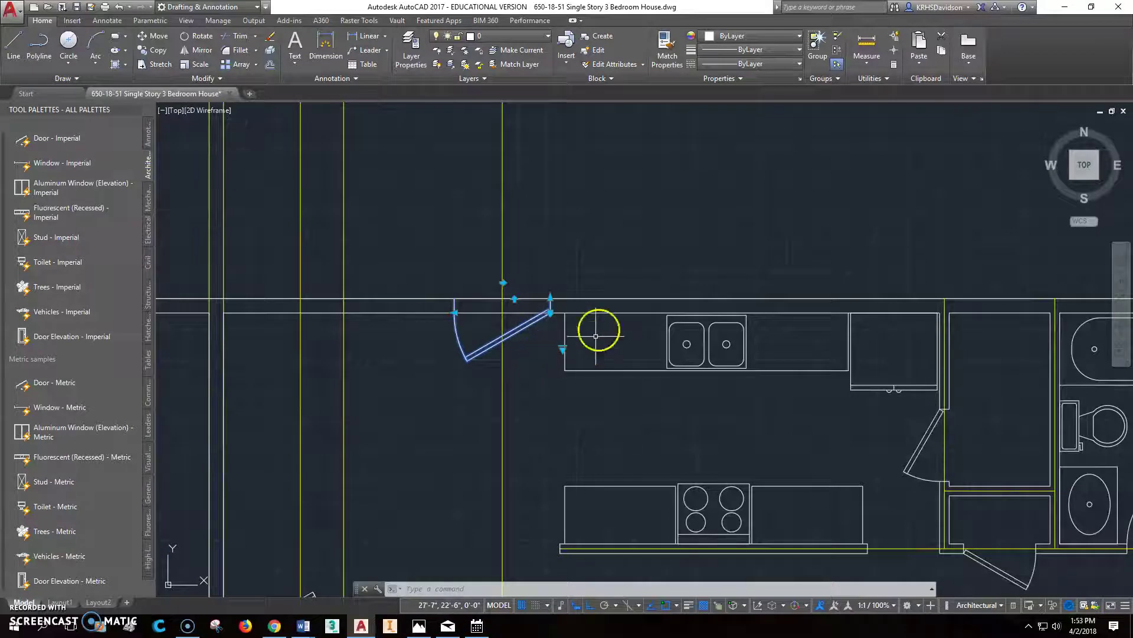
{"action": "scroll", "coordinate": [512, 329], "scroll_direction": "up", "scroll_amount": 2}
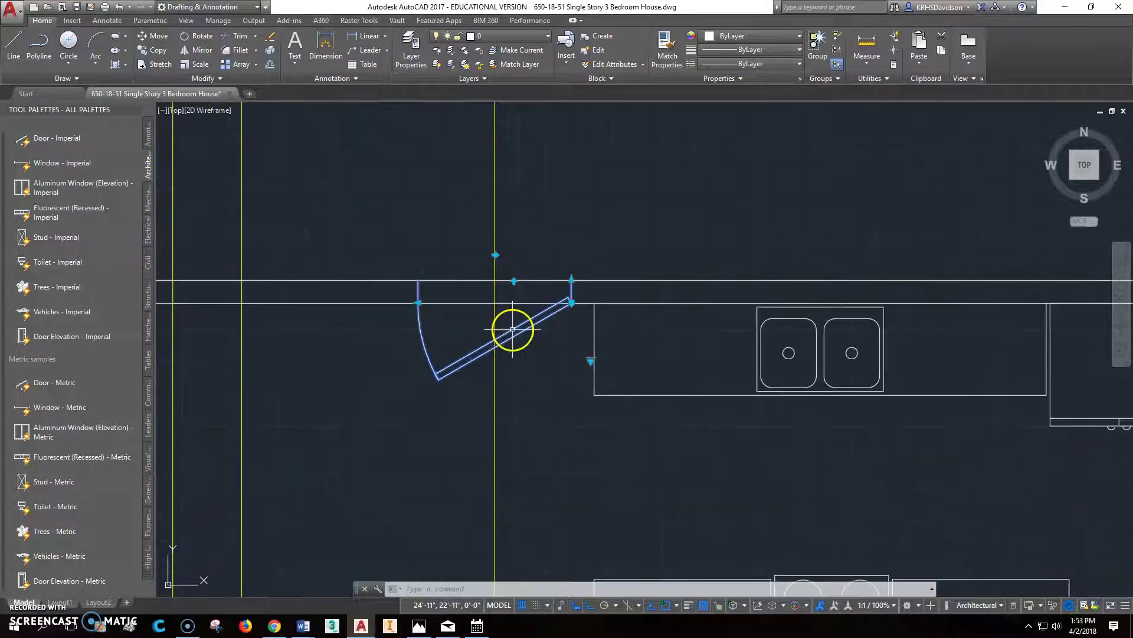
Trim the wall line out of the kitchen doorway using both door jambs as cutting edges
{"action": "left_click", "coordinate": [243, 39]}
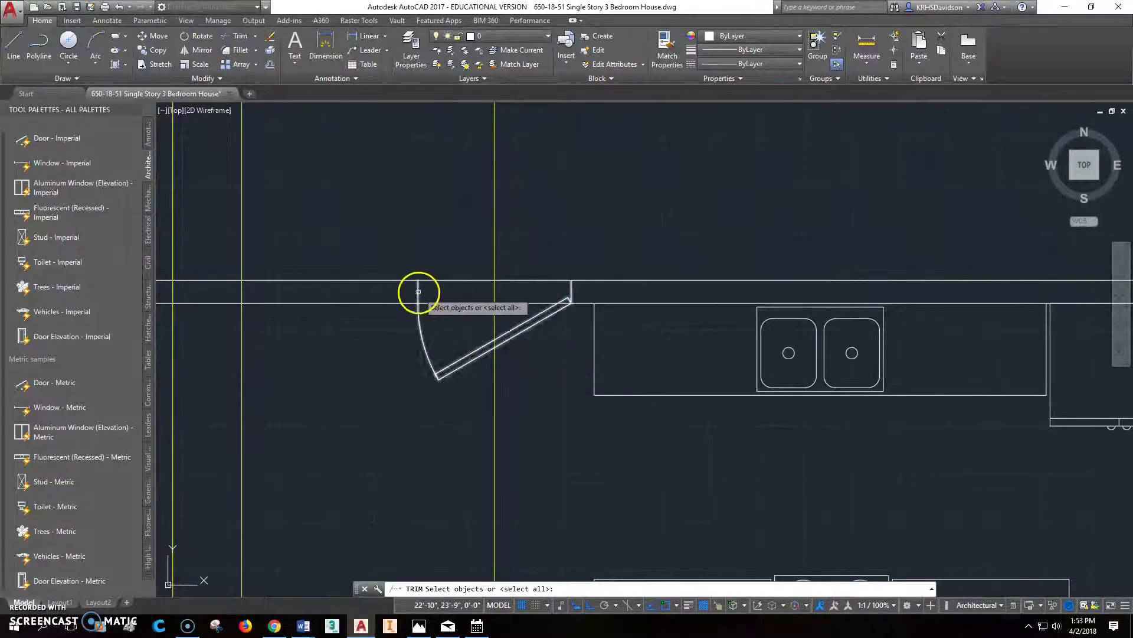
{"action": "left_click", "coordinate": [569, 295]}
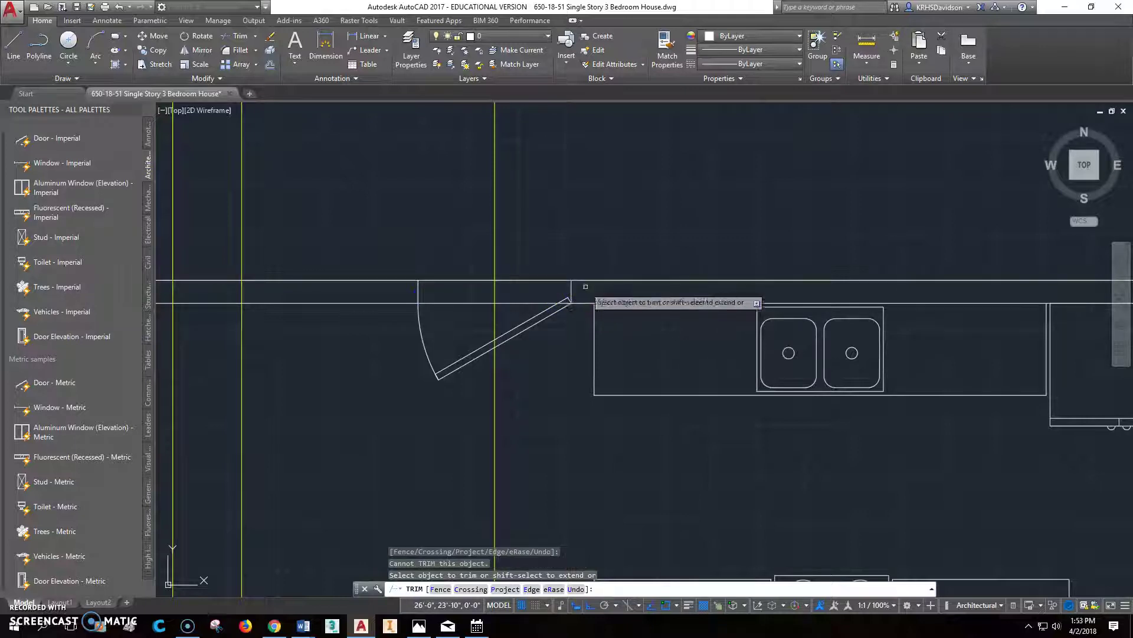
{"action": "right_click", "coordinate": [524, 303]}
{"action": "key", "text": "Escape"}
{"action": "key", "text": "Escape"}
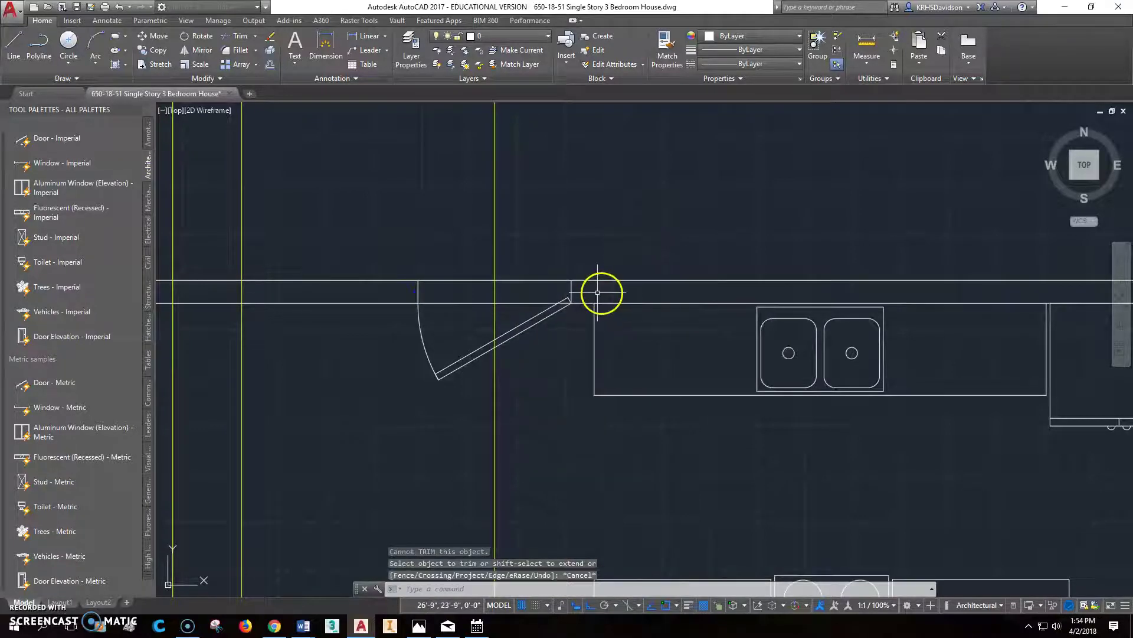
{"action": "scroll", "coordinate": [564, 295], "scroll_direction": "up", "scroll_amount": 4}
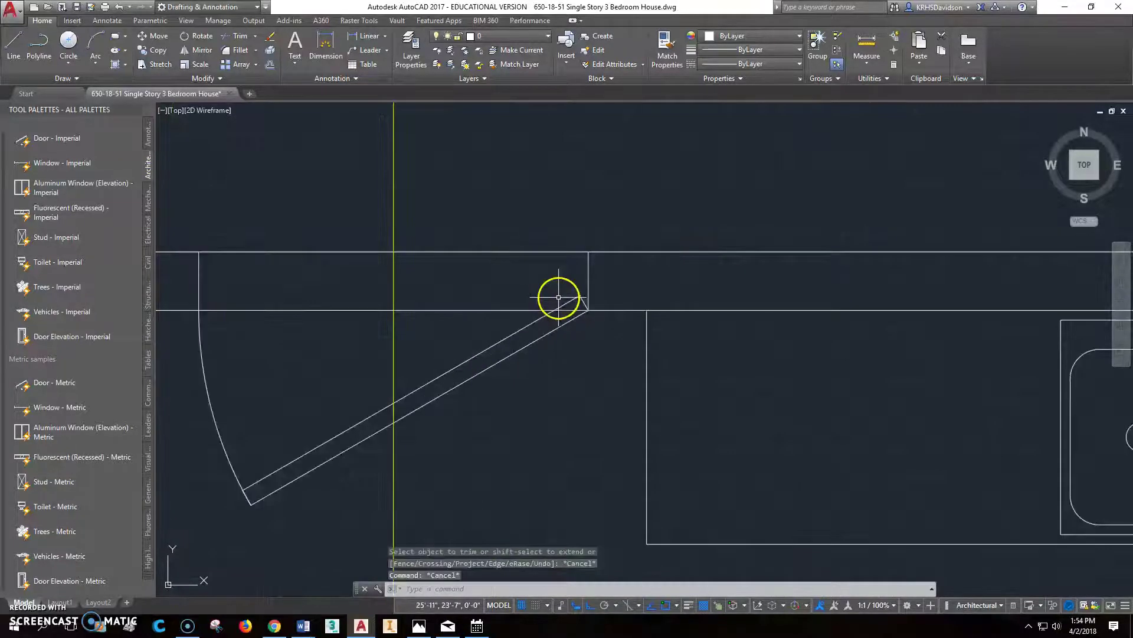
{"action": "left_click", "coordinate": [239, 36]}
{"action": "left_click", "coordinate": [589, 272]}
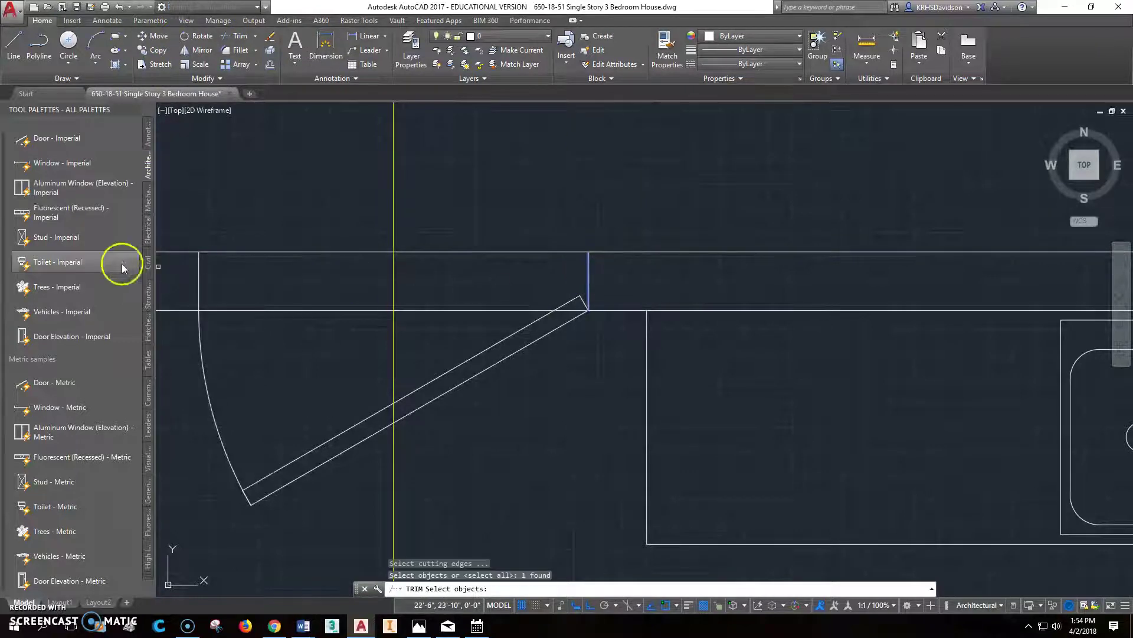
{"action": "left_click", "coordinate": [198, 271]}
{"action": "key", "text": "Return"}
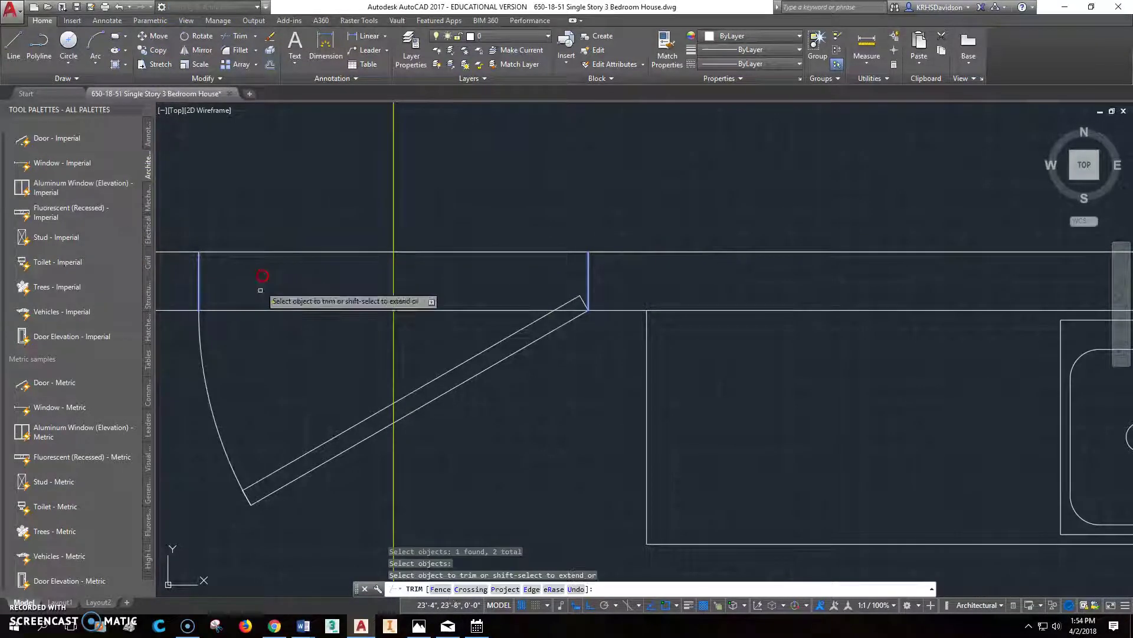
{"action": "left_click", "coordinate": [258, 310]}
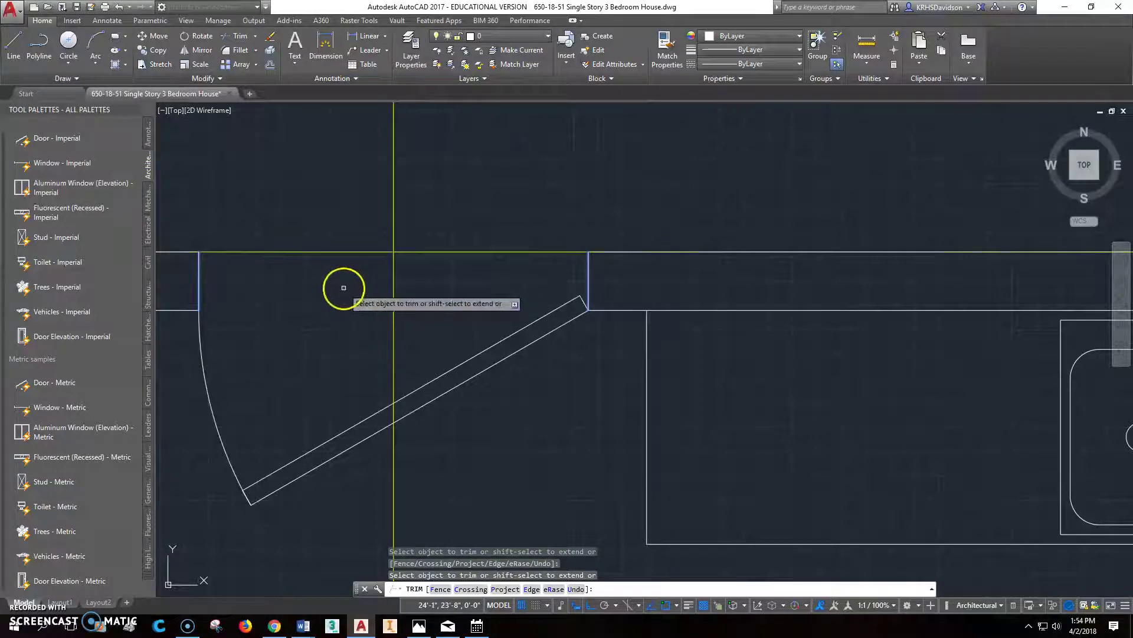
{"action": "key", "text": "Escape"}
{"action": "scroll", "coordinate": [354, 281], "scroll_direction": "down", "scroll_amount": 6}
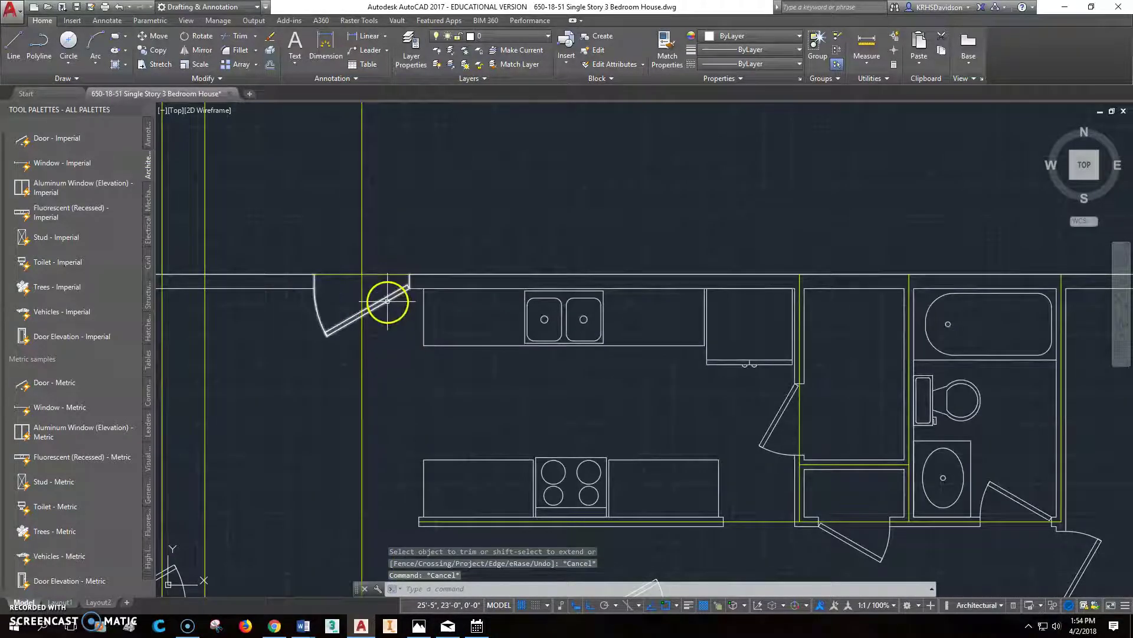
Set the kitchen door's swing angle to Open 60°
{"action": "left_click", "coordinate": [384, 300]}
{"action": "scroll", "coordinate": [402, 329], "scroll_direction": "up", "scroll_amount": 4}
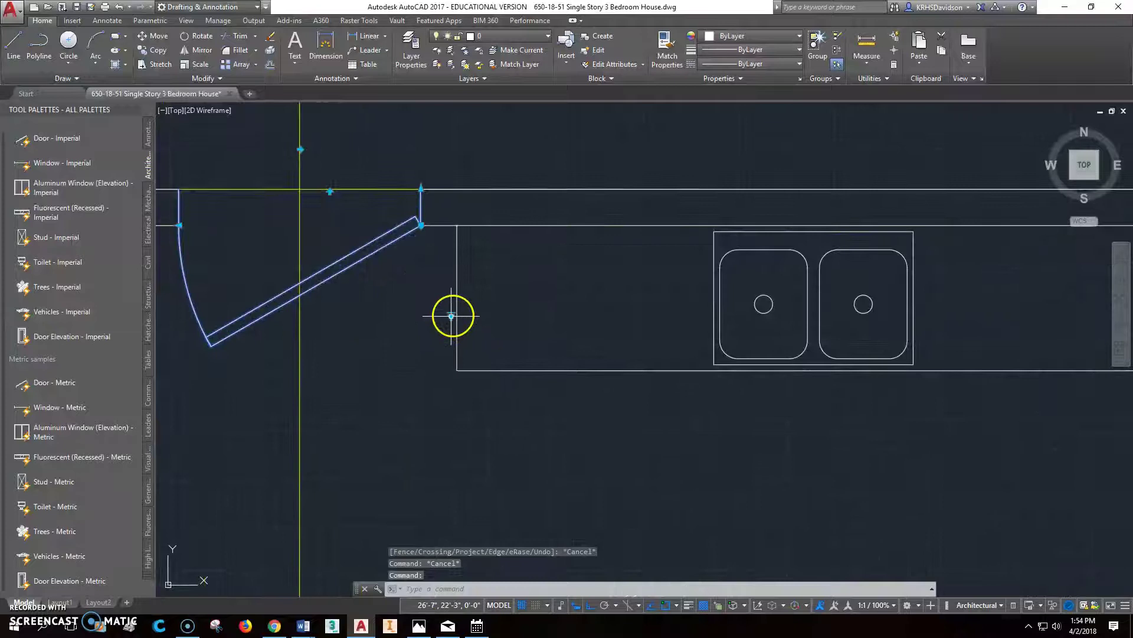
{"action": "left_click", "coordinate": [452, 316]}
{"action": "left_click", "coordinate": [467, 350]}
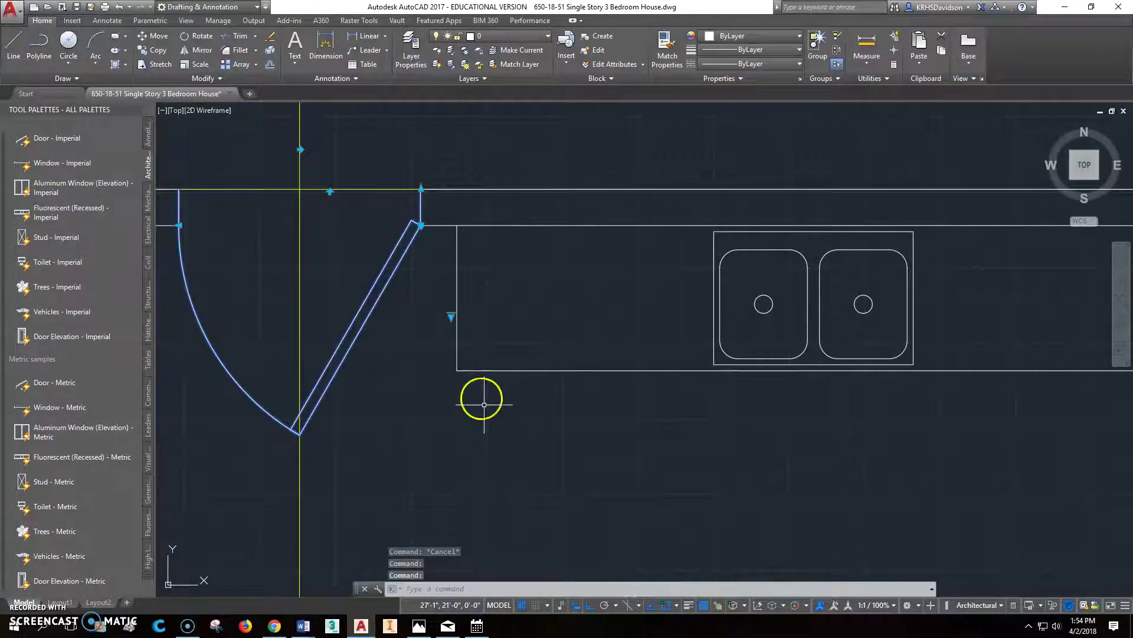
{"action": "key", "text": "Escape"}
{"action": "key", "text": "Escape"}
{"action": "scroll", "coordinate": [484, 406], "scroll_direction": "down", "scroll_amount": 6}
{"action": "middle_click_drag", "start_coordinate": [597, 437], "coordinate": [608, 321]}
{"action": "scroll", "coordinate": [597, 367], "scroll_direction": "down", "scroll_amount": 2}
{"action": "scroll", "coordinate": [527, 226], "scroll_direction": "up", "scroll_amount": 5}
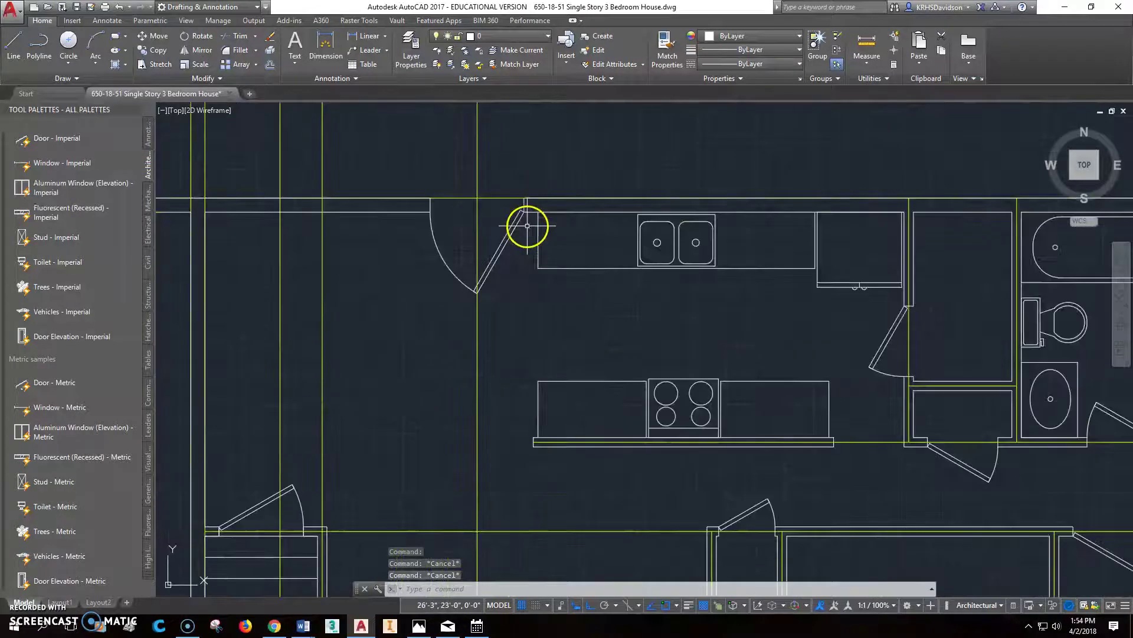
{"action": "scroll", "coordinate": [525, 207], "scroll_direction": "down", "scroll_amount": 4}
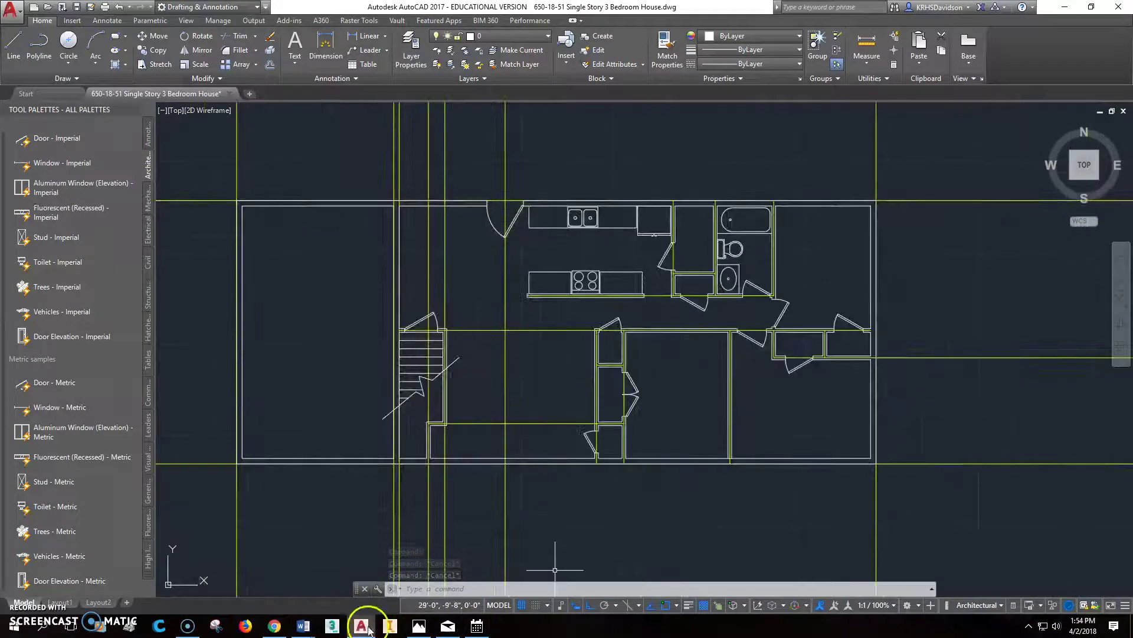
{"action": "left_click", "coordinate": [418, 626]}
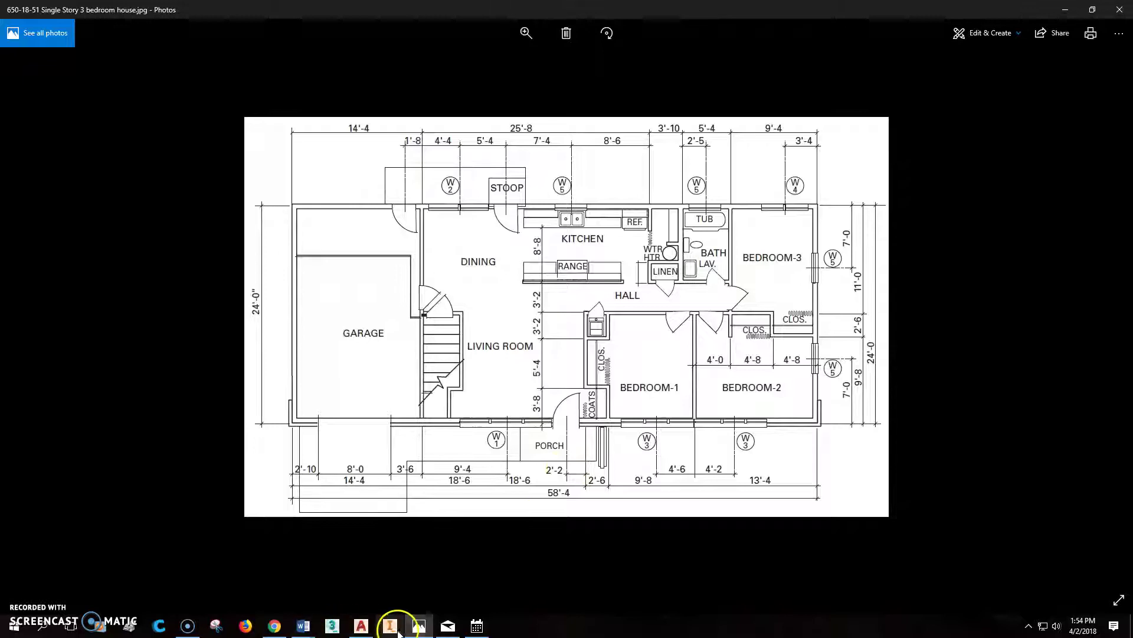
Offset the lower wall's vertical jamb line 2'2" to the left
{"action": "left_click", "coordinate": [362, 627]}
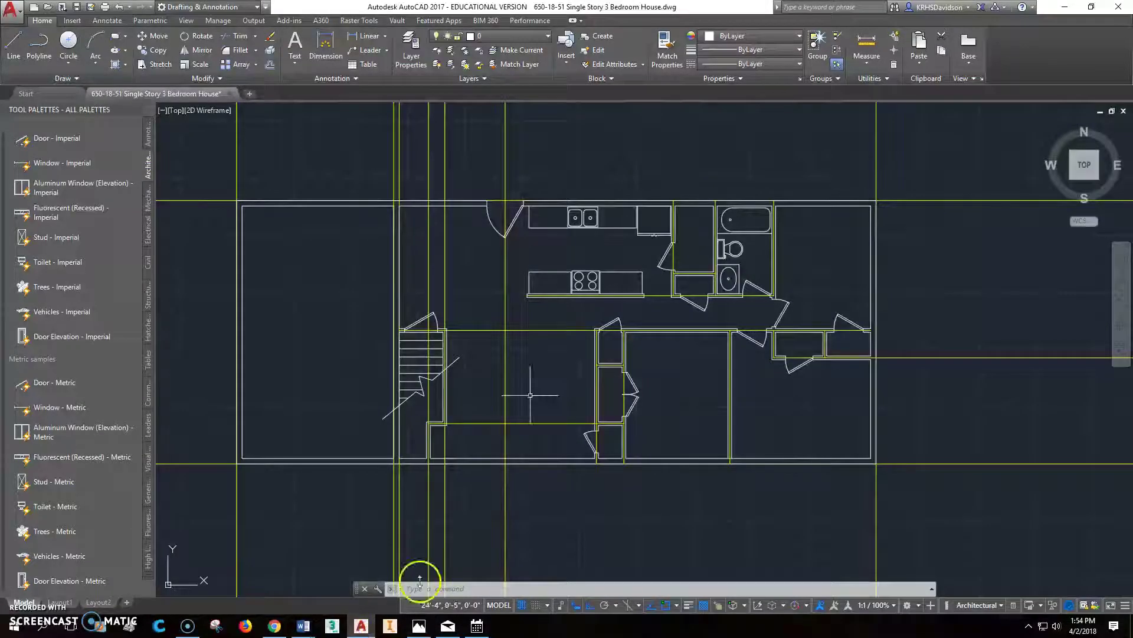
{"action": "scroll", "coordinate": [520, 300], "scroll_direction": "up", "scroll_amount": 6}
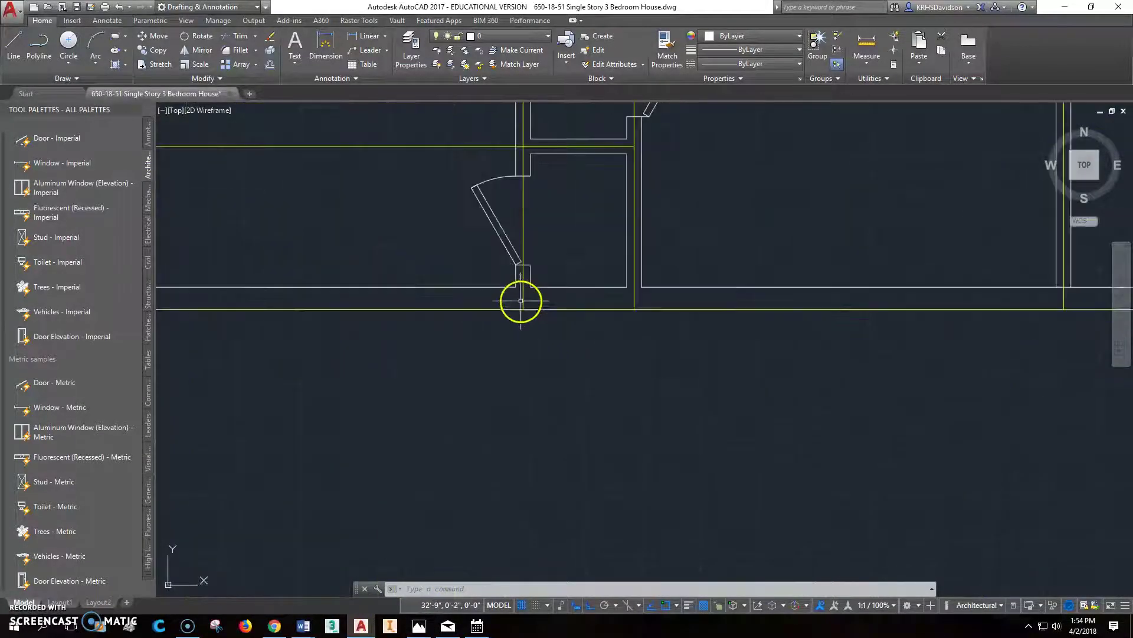
{"action": "left_click", "coordinate": [275, 64]}
{"action": "type", "text": "2'2\""}
{"action": "key", "text": "Return"}
{"action": "left_click", "coordinate": [522, 290]}
{"action": "left_click", "coordinate": [471, 299]}
{"action": "scroll", "coordinate": [465, 335], "scroll_direction": "down", "scroll_amount": 2}
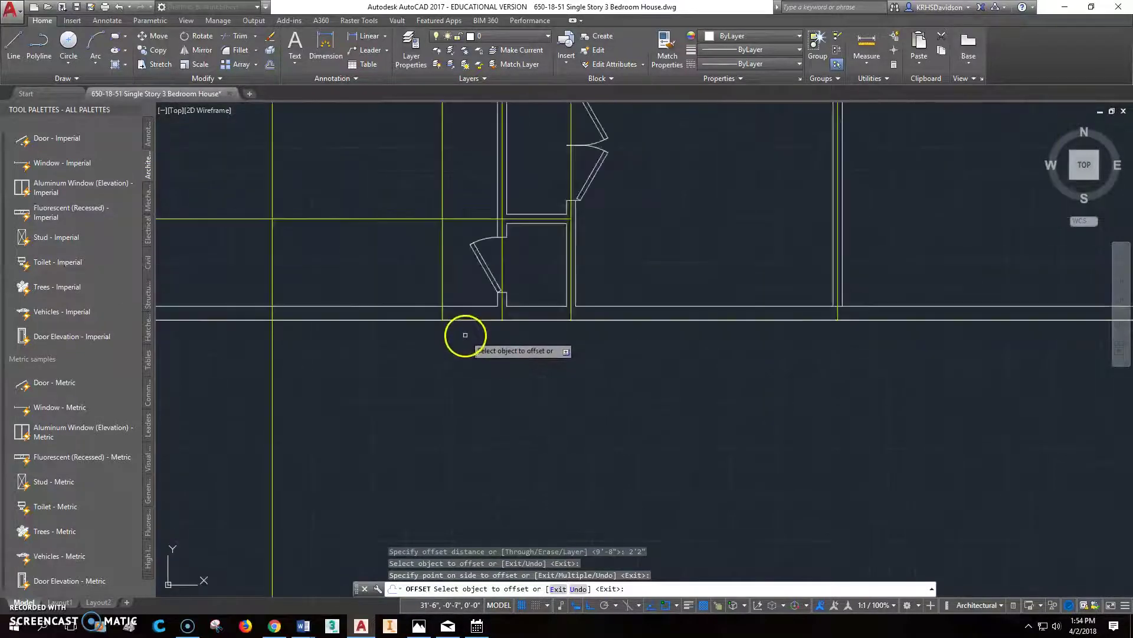
{"action": "middle_click_drag", "start_coordinate": [466, 335], "coordinate": [523, 365]}
{"action": "key", "text": "Escape"}
{"action": "key", "text": "Escape"}
Insert another Door - Imperial block into the lower front wall
{"action": "left_click", "coordinate": [56, 150]}
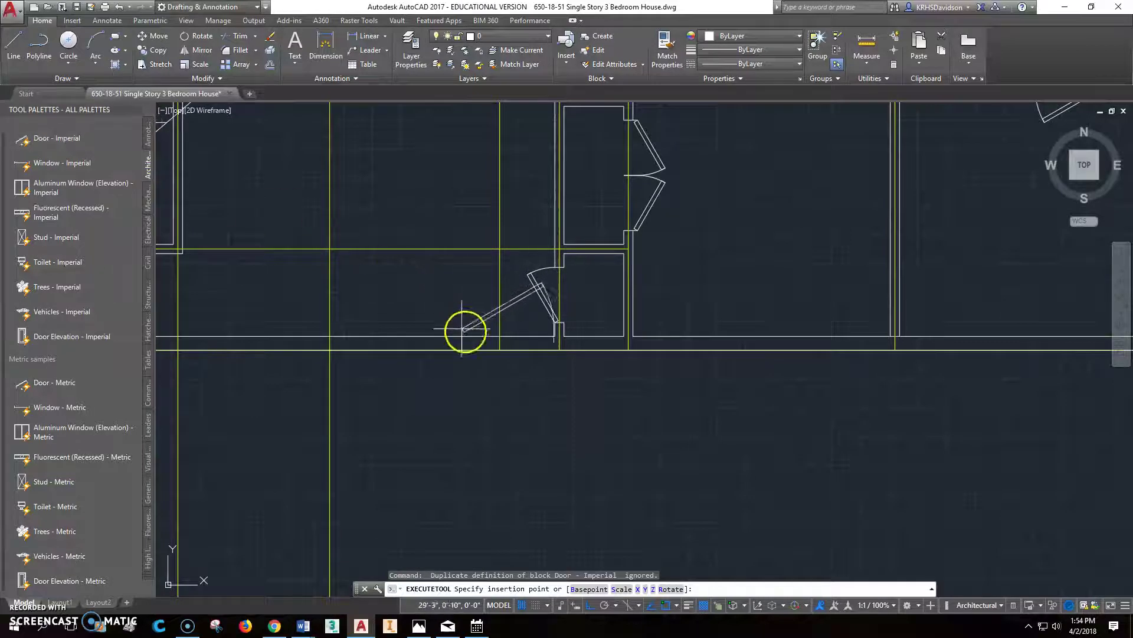
{"action": "left_click", "coordinate": [496, 335]}
{"action": "scroll", "coordinate": [486, 346], "scroll_direction": "up", "scroll_amount": 2}
Snap the new door's hinge grip onto the corner of the wall opening
{"action": "left_click", "coordinate": [506, 329]}
{"action": "left_click", "coordinate": [517, 323]}
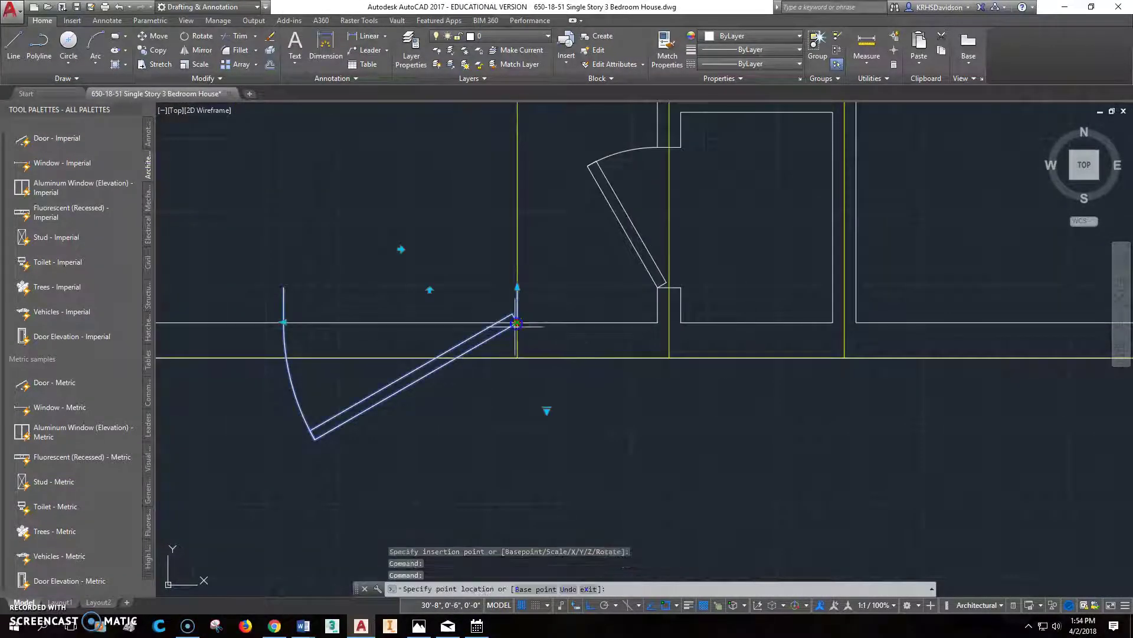
{"action": "left_click", "coordinate": [517, 358]}
{"action": "scroll", "coordinate": [572, 387], "scroll_direction": "up", "scroll_amount": 1}
{"action": "scroll", "coordinate": [573, 388], "scroll_direction": "down", "scroll_amount": 1}
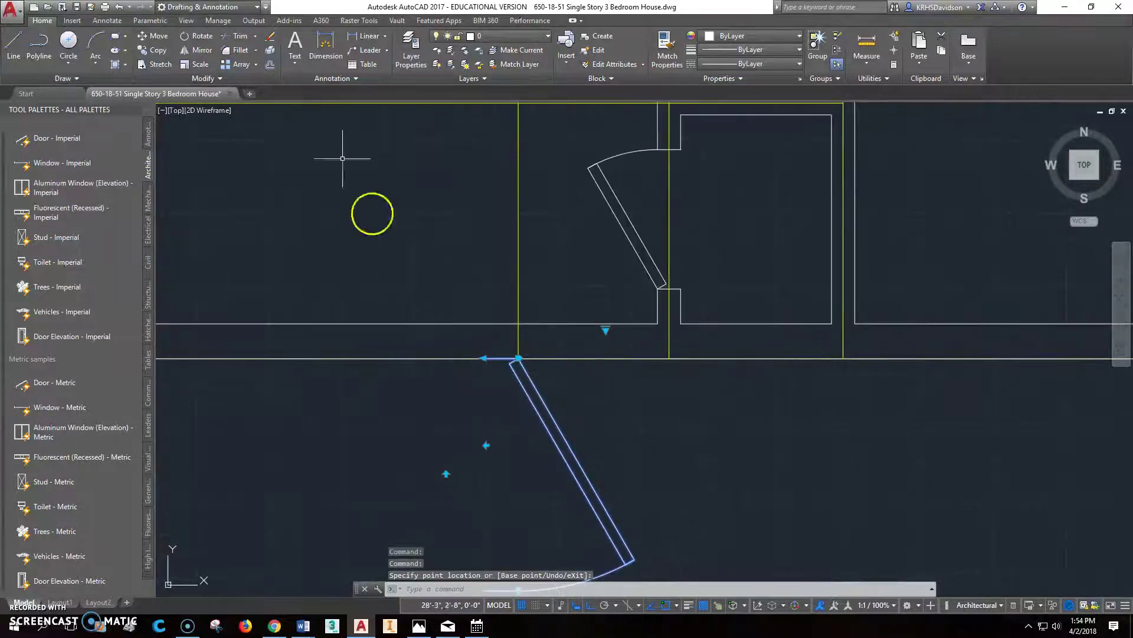
{"action": "left_click", "coordinate": [188, 35]}
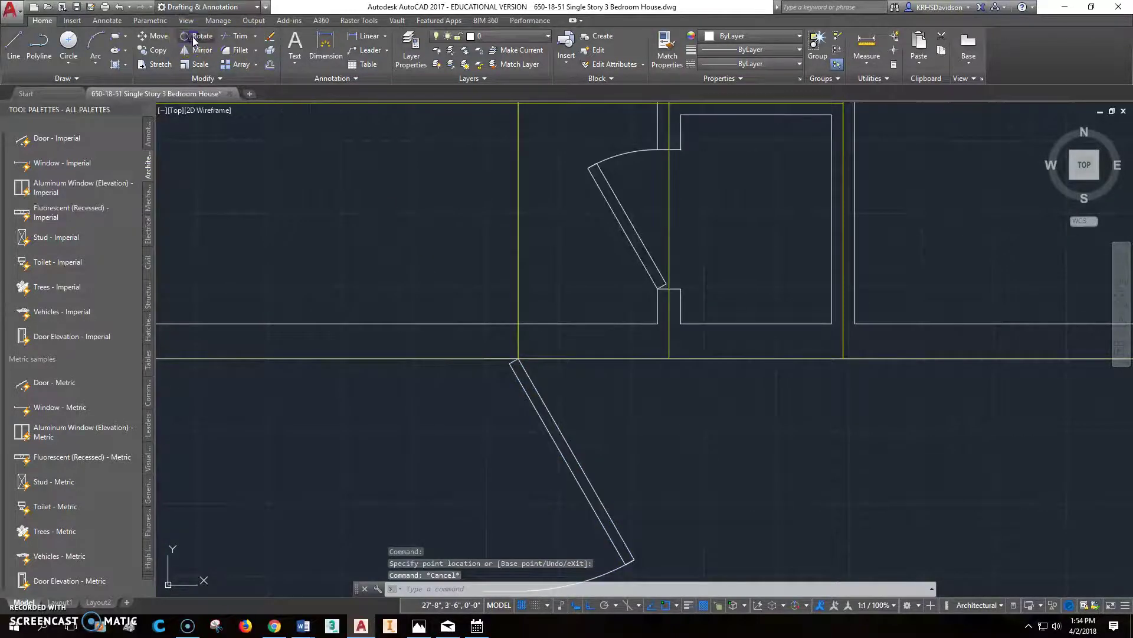
Rotate the door 270° about the wall corner so it swings down-left
{"action": "left_click", "coordinate": [535, 382]}
{"action": "key", "text": "Return"}
{"action": "left_click", "coordinate": [519, 357]}
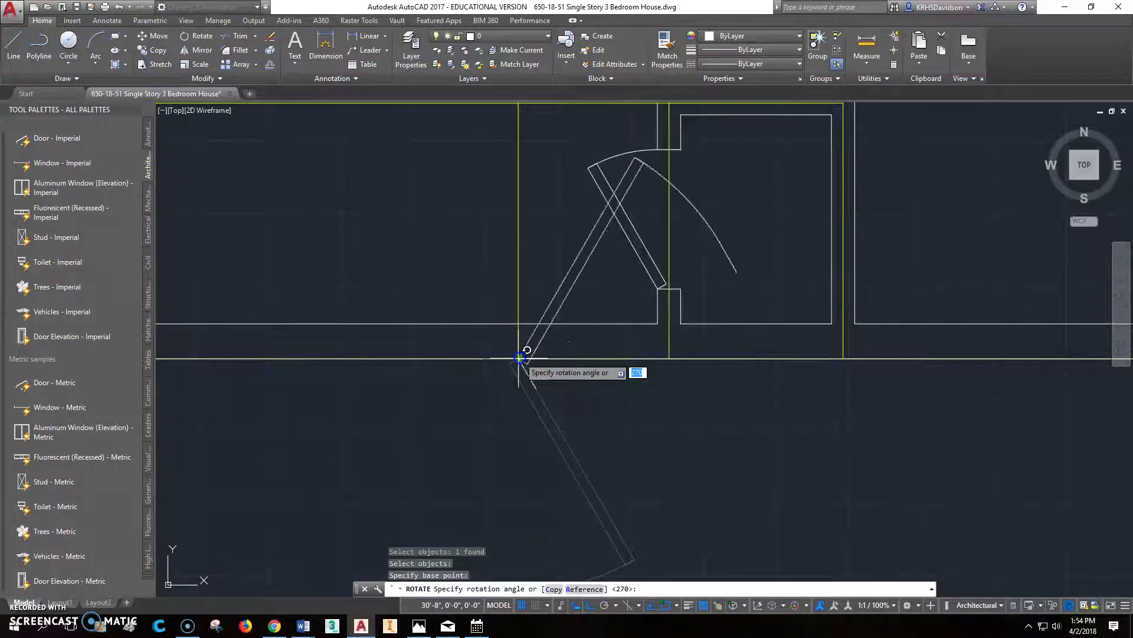
{"action": "left_click", "coordinate": [506, 502]}
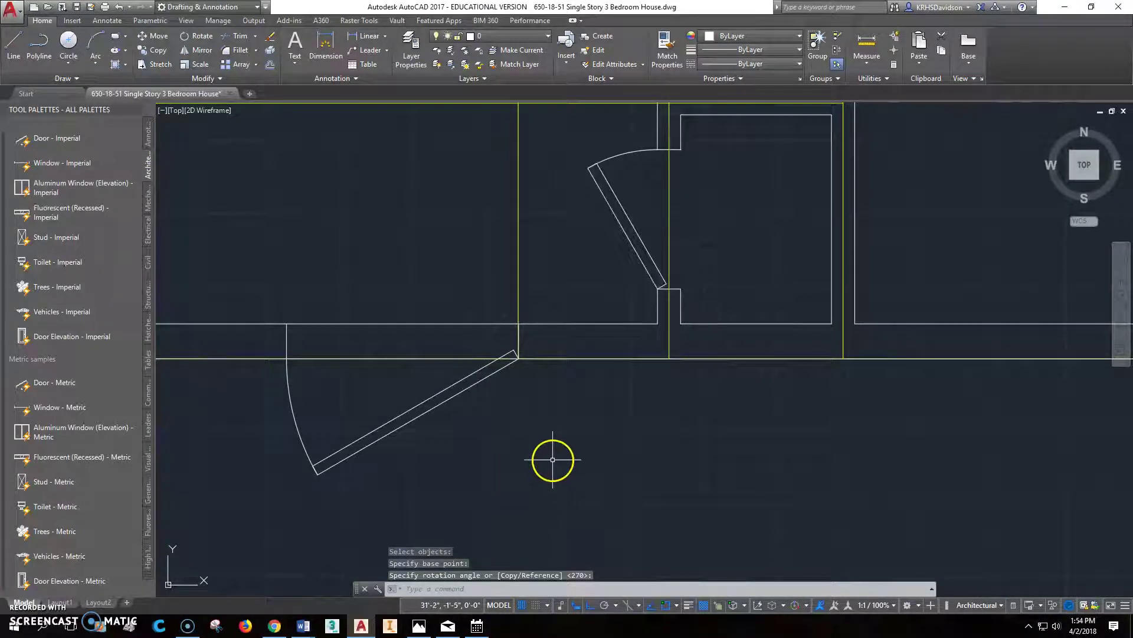
{"action": "left_click", "coordinate": [480, 385]}
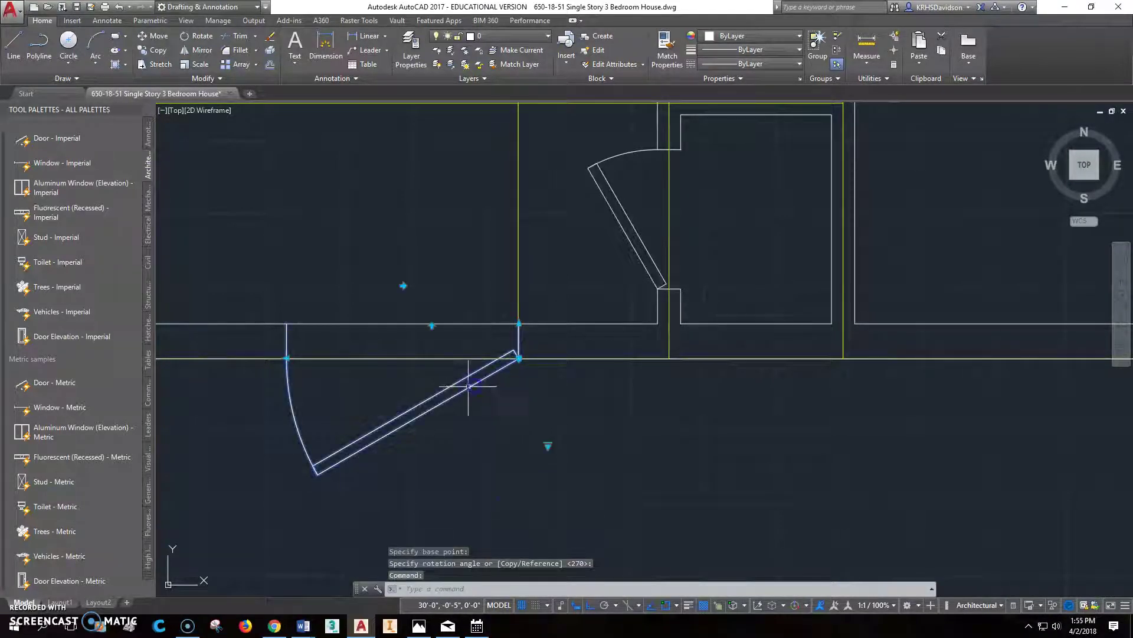
{"action": "key", "text": "Escape"}
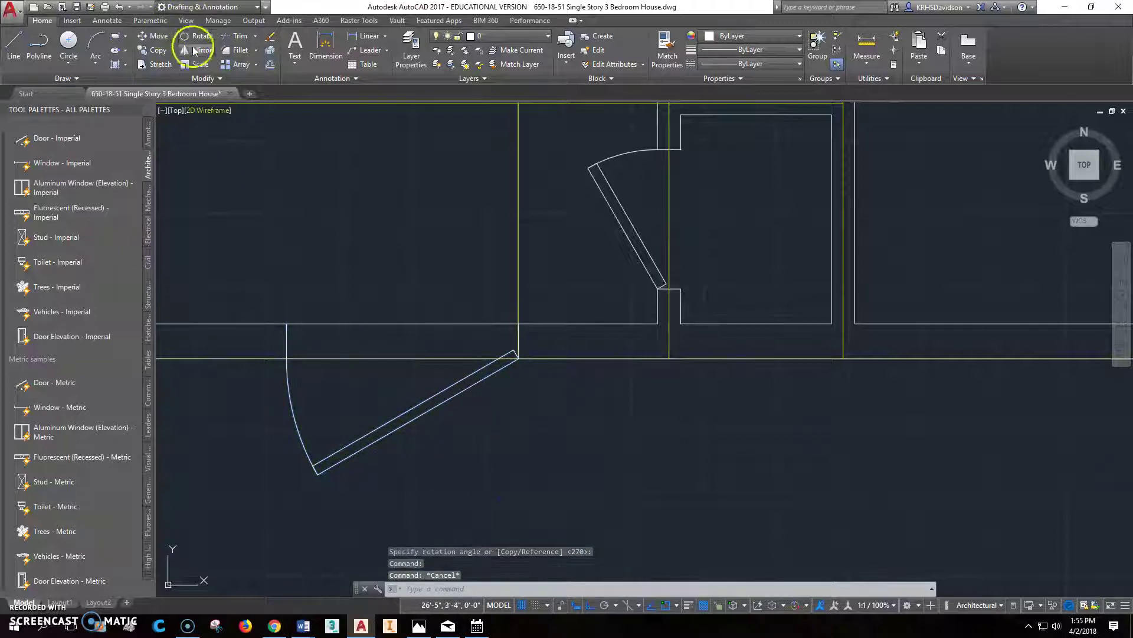
Move the door 20" to the right along the front wall with Ortho
{"action": "left_click", "coordinate": [158, 39]}
{"action": "left_click", "coordinate": [413, 410]}
{"action": "key", "text": "Return"}
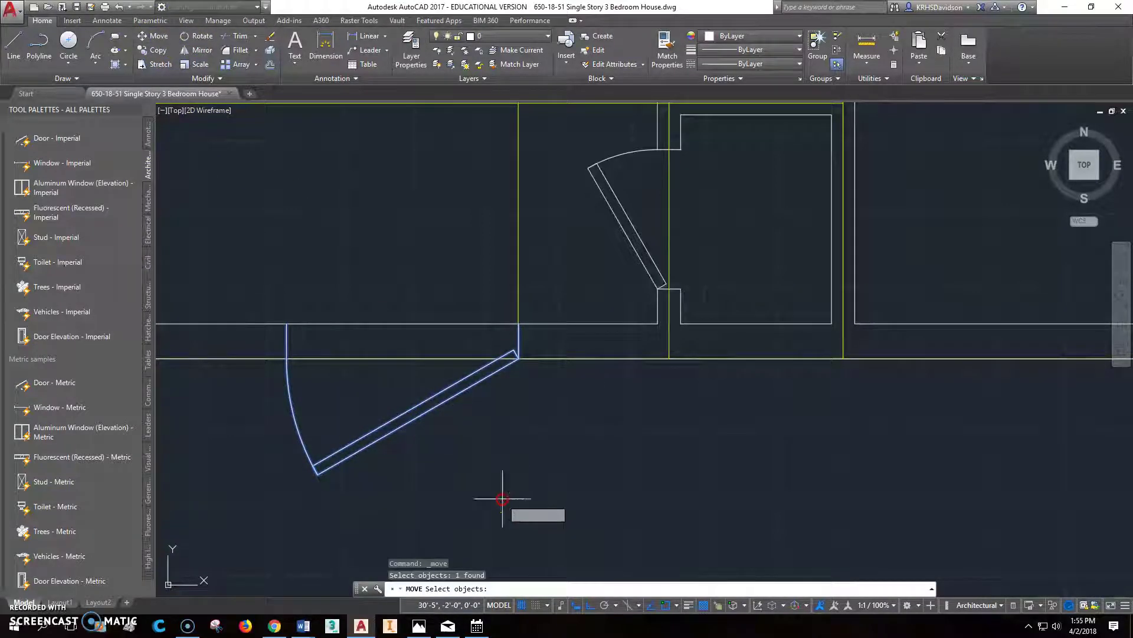
{"action": "left_click", "coordinate": [495, 511]}
{"action": "left_click_drag", "start_coordinate": [512, 510], "coordinate": [560, 512]}
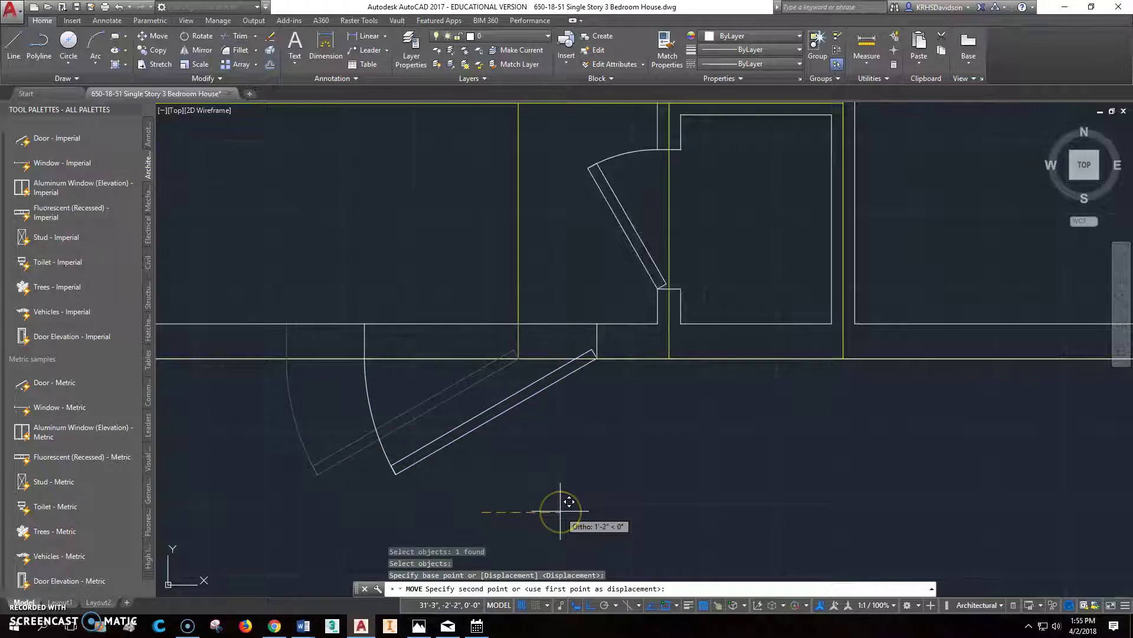
{"action": "type", "text": "20\""}
{"action": "key", "text": "Return"}
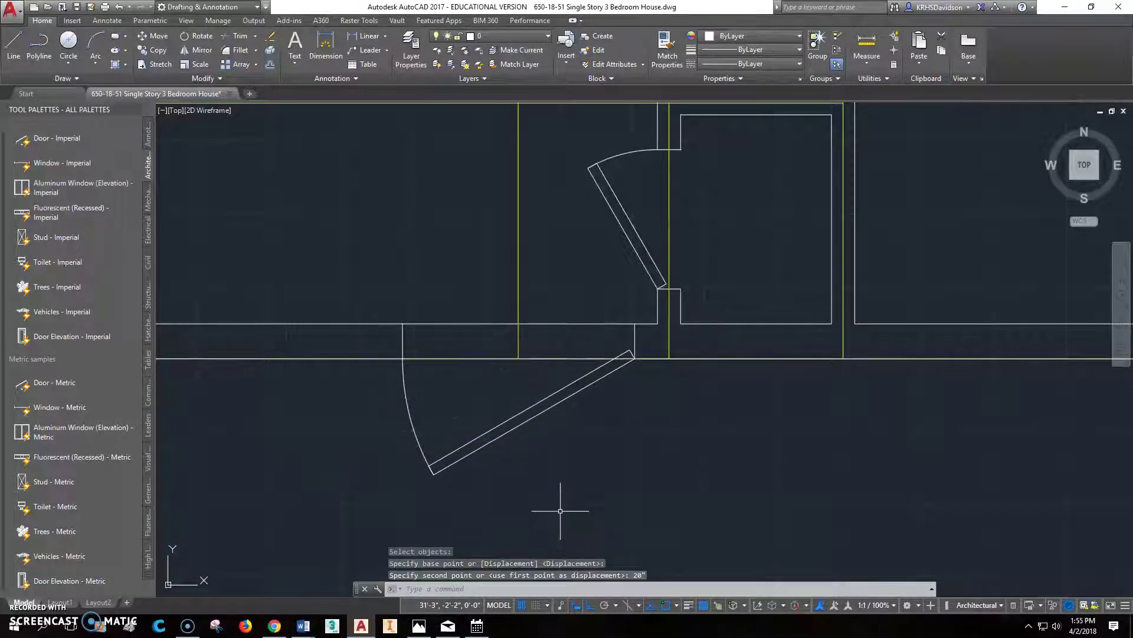
{"action": "left_click", "coordinate": [611, 379]}
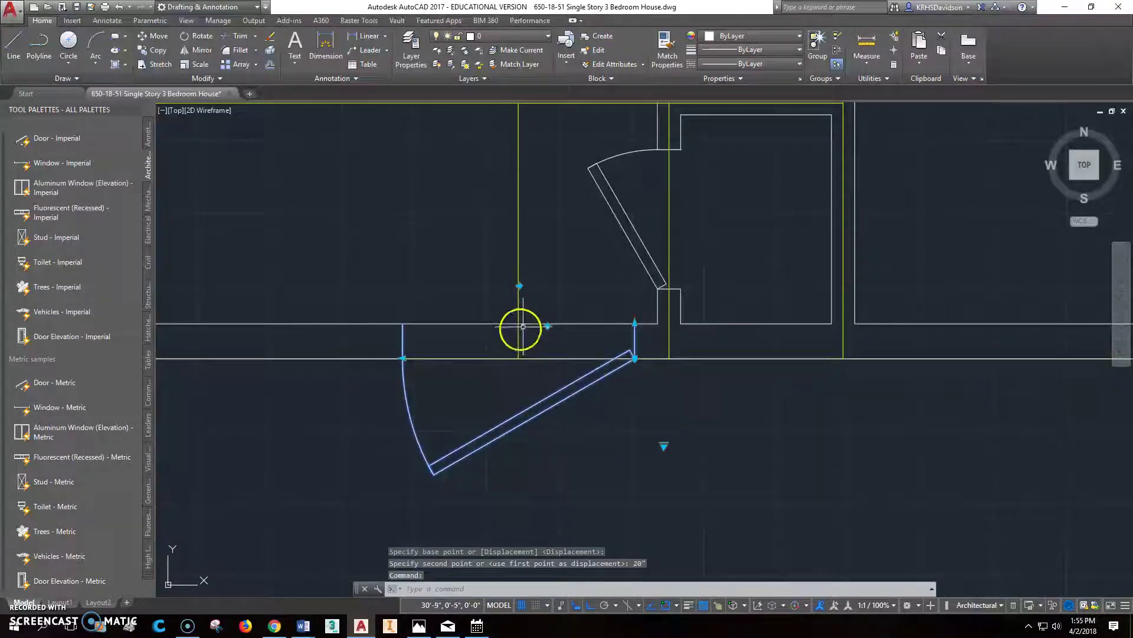
Flip the front door to swing inward above the wall, opened to 60°
{"action": "left_click", "coordinate": [548, 326]}
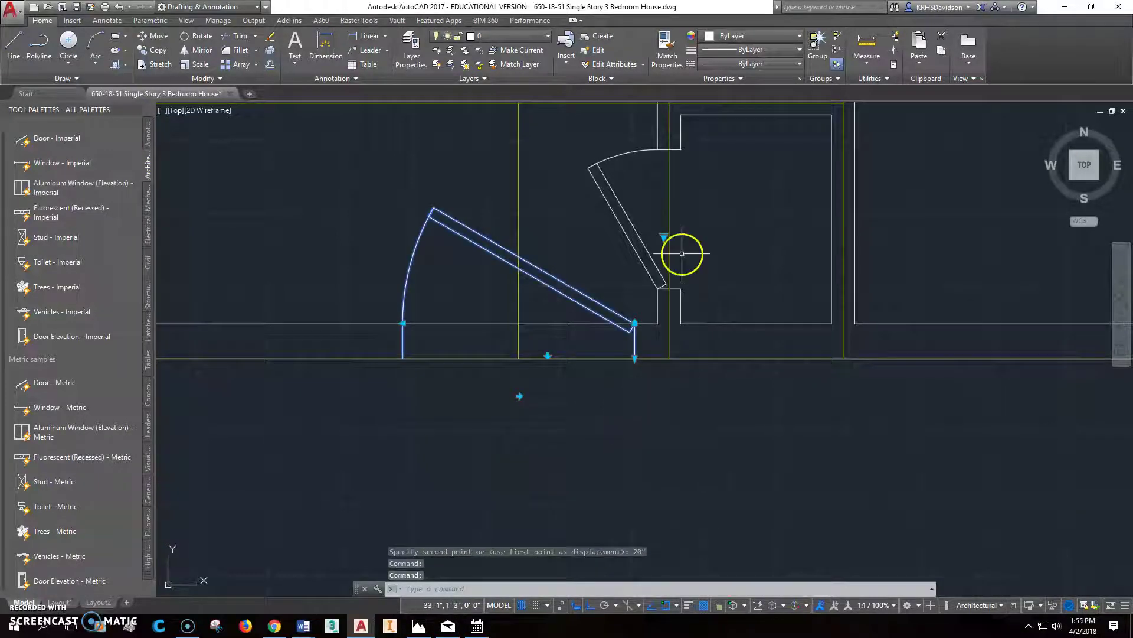
{"action": "left_click", "coordinate": [664, 236]}
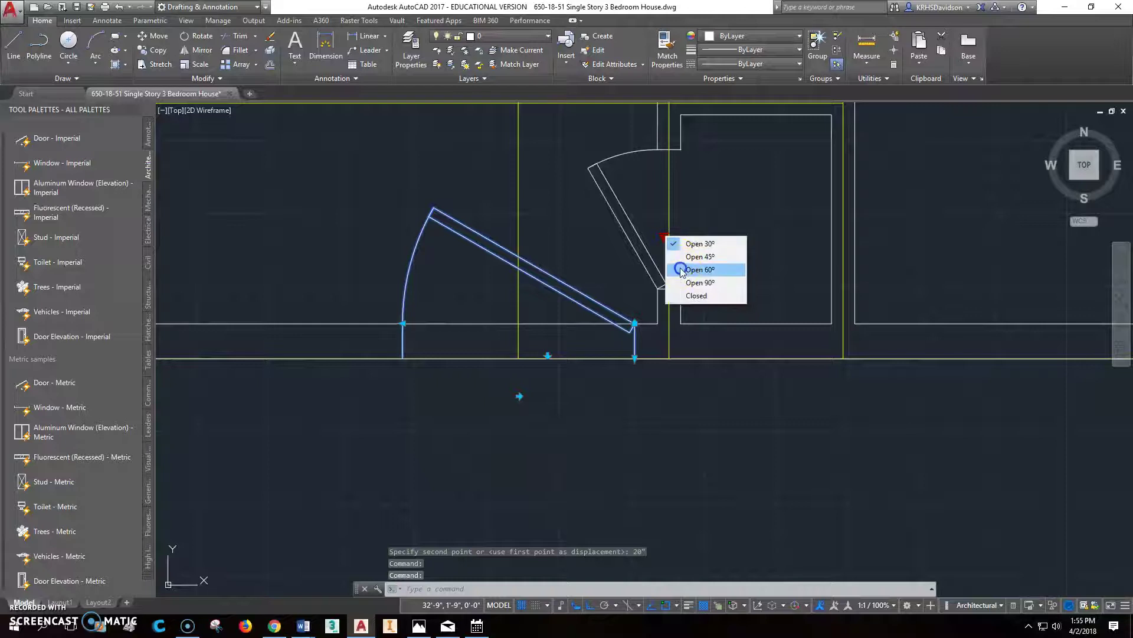
{"action": "left_click", "coordinate": [682, 271]}
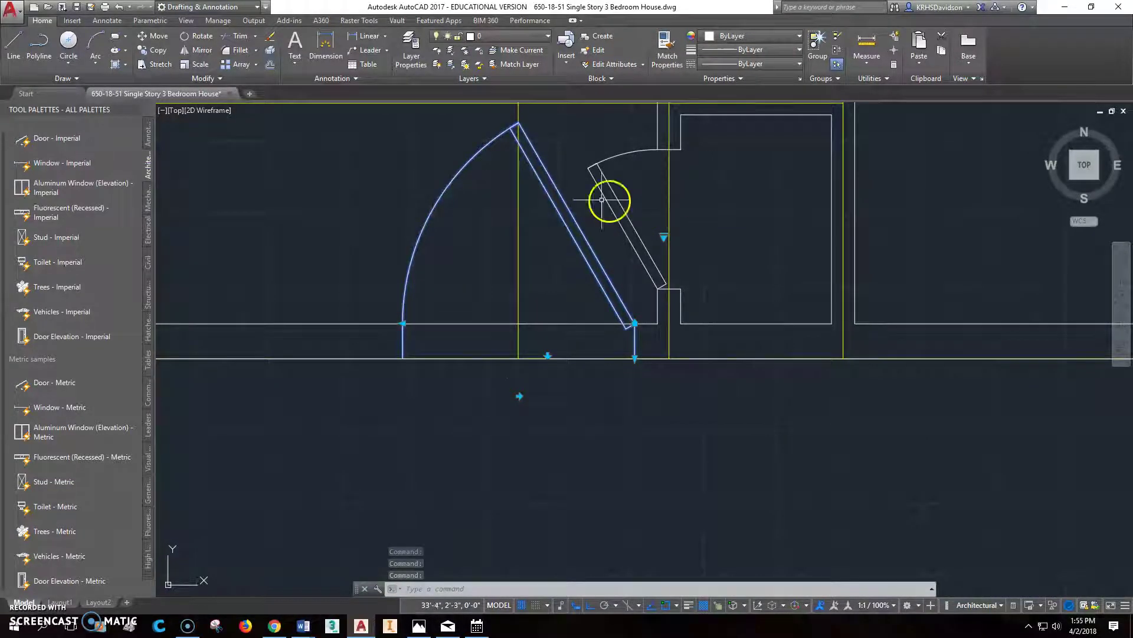
{"action": "scroll", "coordinate": [592, 397], "scroll_direction": "up", "scroll_amount": 1}
{"action": "scroll", "coordinate": [593, 402], "scroll_direction": "down", "scroll_amount": 1}
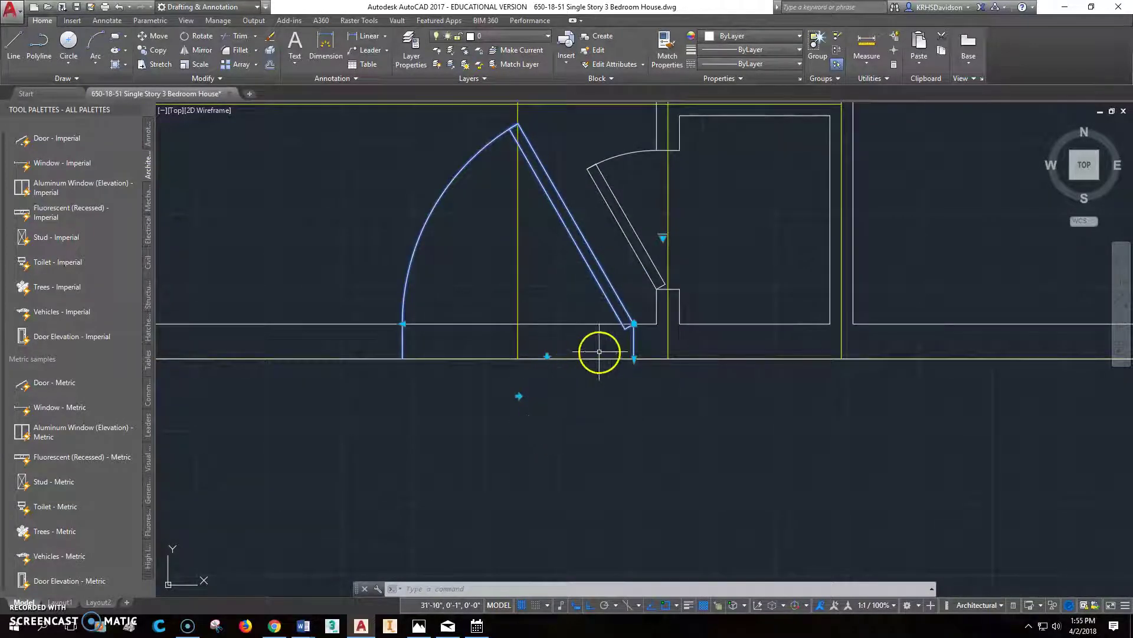
{"action": "key", "text": "Escape"}
{"action": "left_click", "coordinate": [250, 39]}
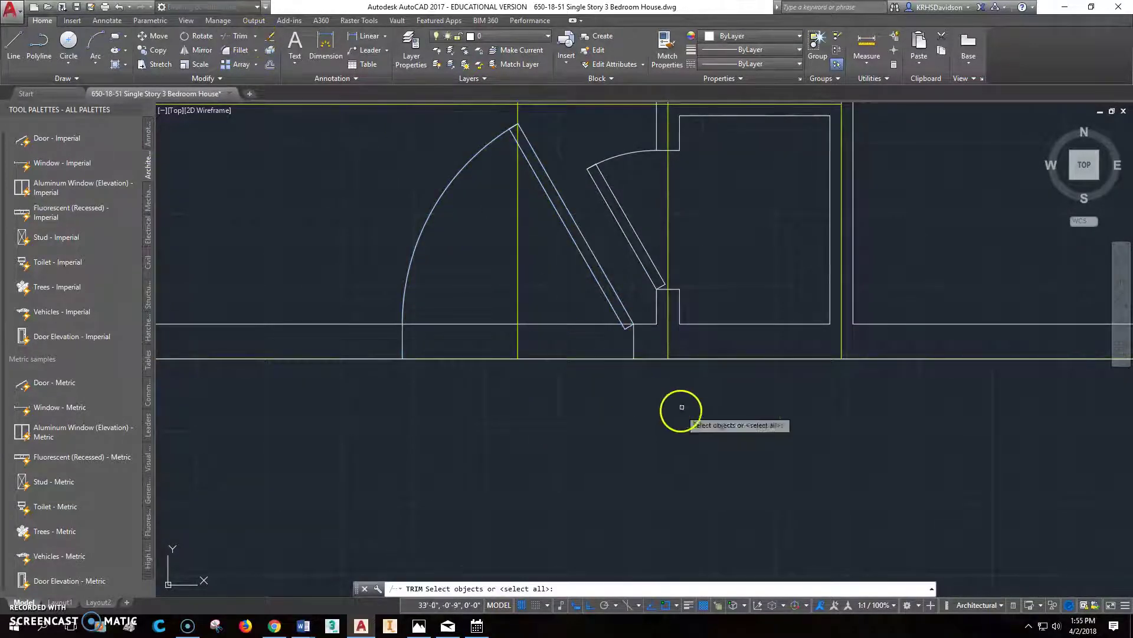
{"action": "left_click", "coordinate": [634, 342]}
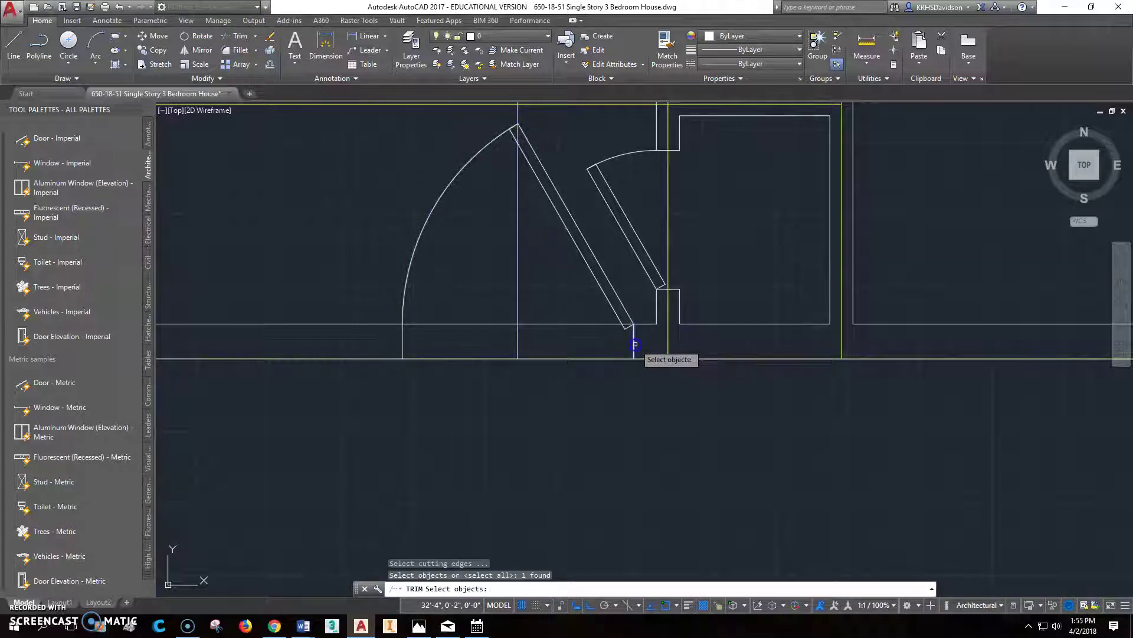
{"action": "left_click", "coordinate": [401, 346]}
{"action": "key", "text": "Return"}
{"action": "left_click", "coordinate": [442, 324]}
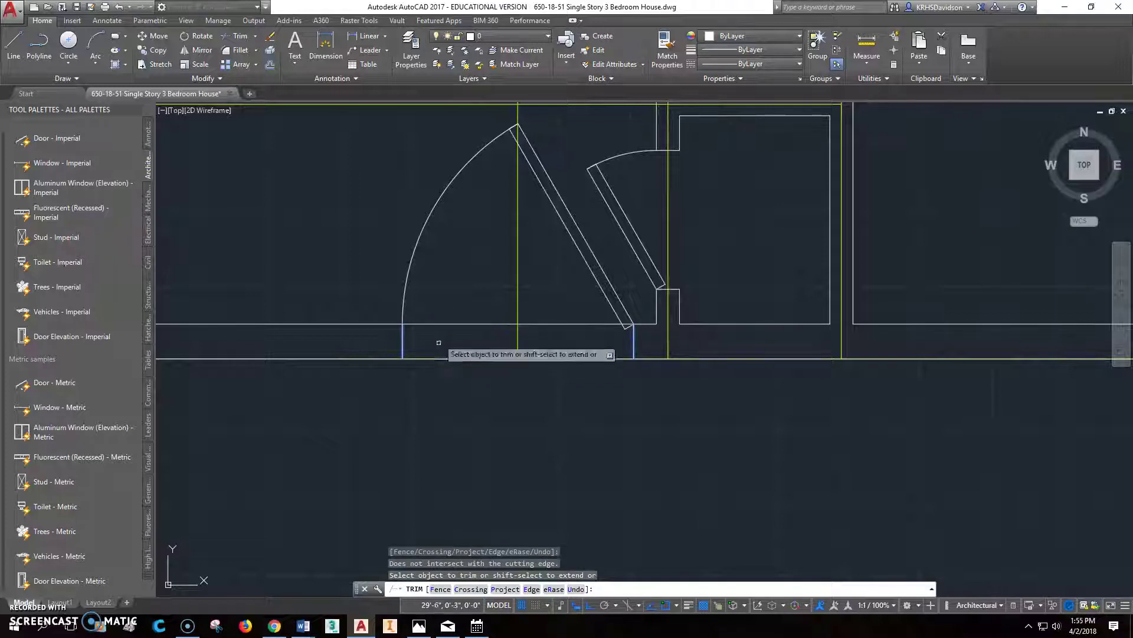
{"action": "key", "text": "Escape"}
{"action": "key", "text": "Escape"}
{"action": "key", "text": "Escape"}
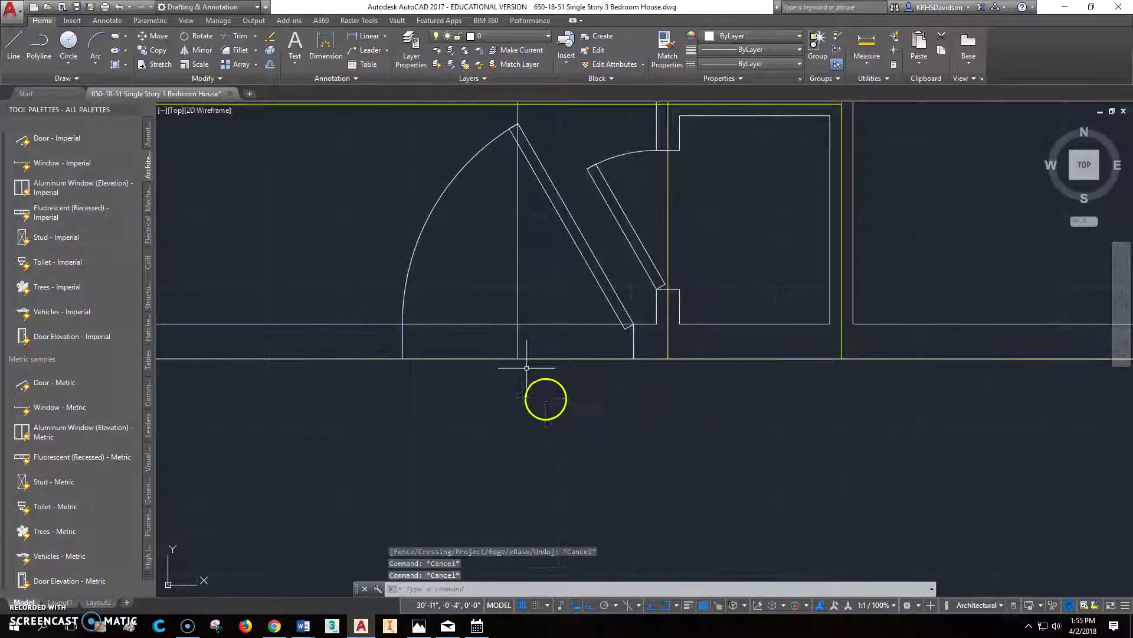
{"action": "scroll", "coordinate": [515, 351], "scroll_direction": "down", "scroll_amount": 2}
{"action": "scroll", "coordinate": [516, 352], "scroll_direction": "up", "scroll_amount": 4}
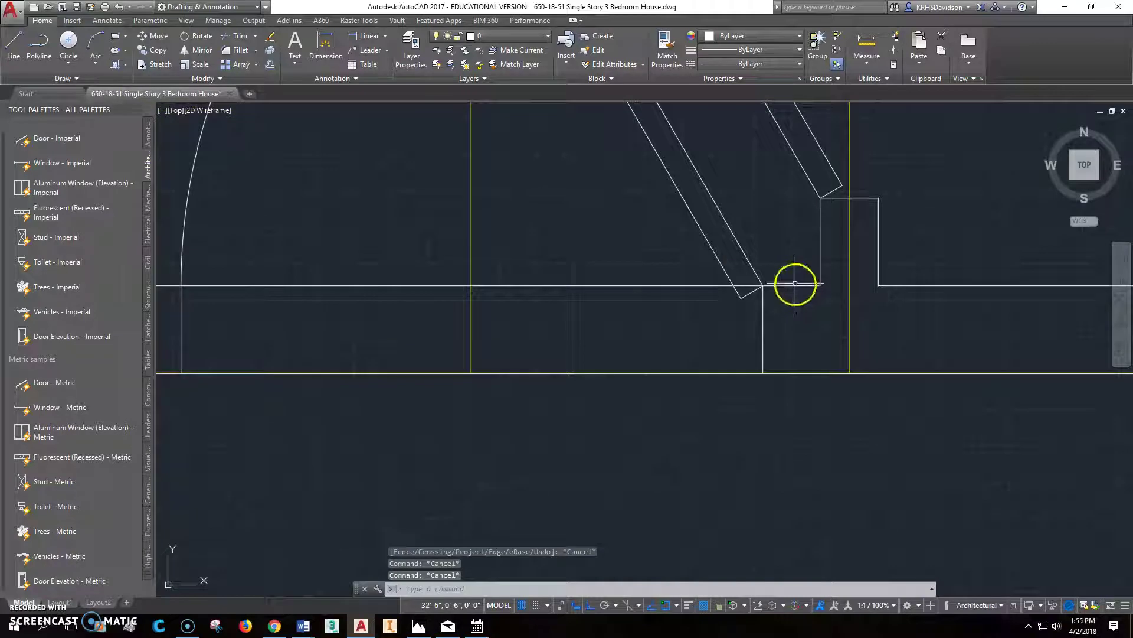
{"action": "left_click", "coordinate": [241, 37]}
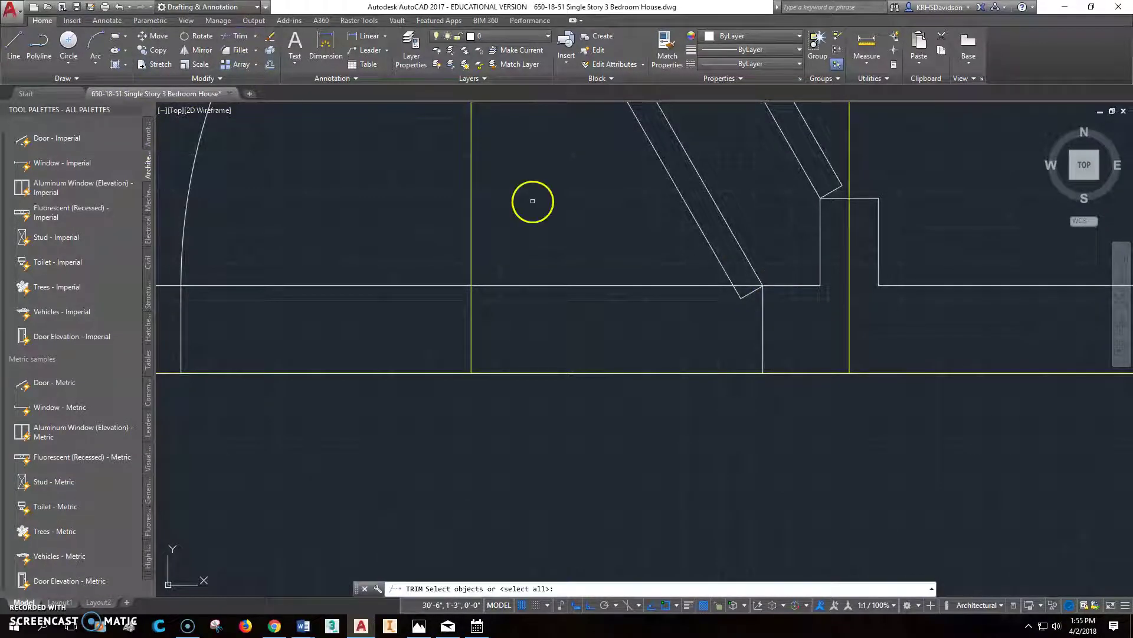
{"action": "left_click", "coordinate": [761, 328]}
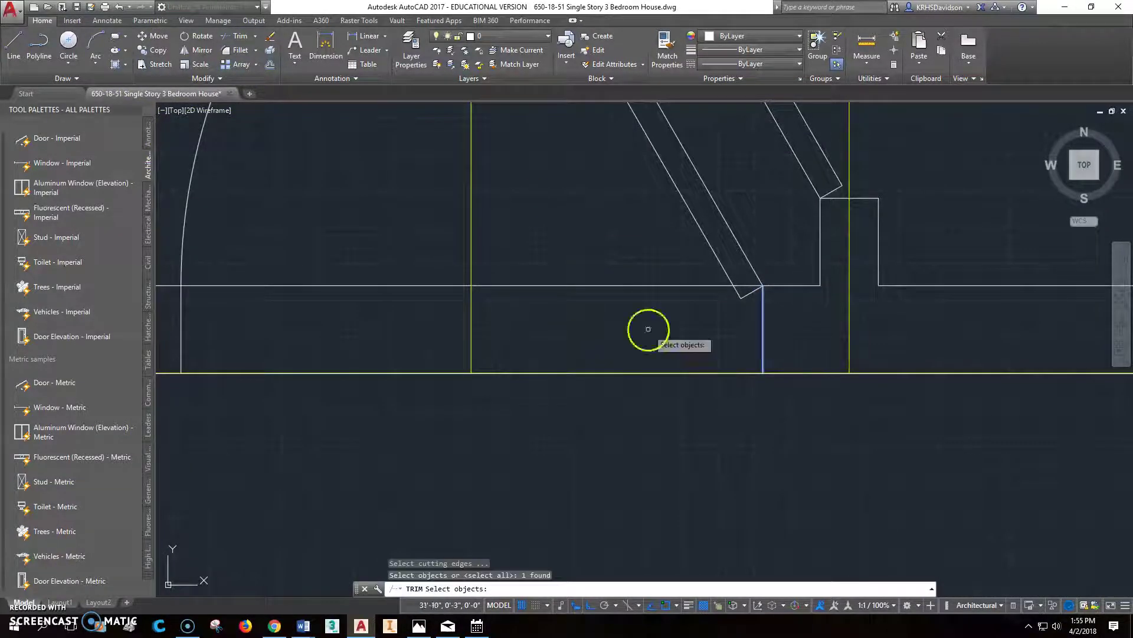
{"action": "left_click", "coordinate": [182, 338]}
{"action": "key", "text": "Return"}
{"action": "left_click", "coordinate": [254, 285]}
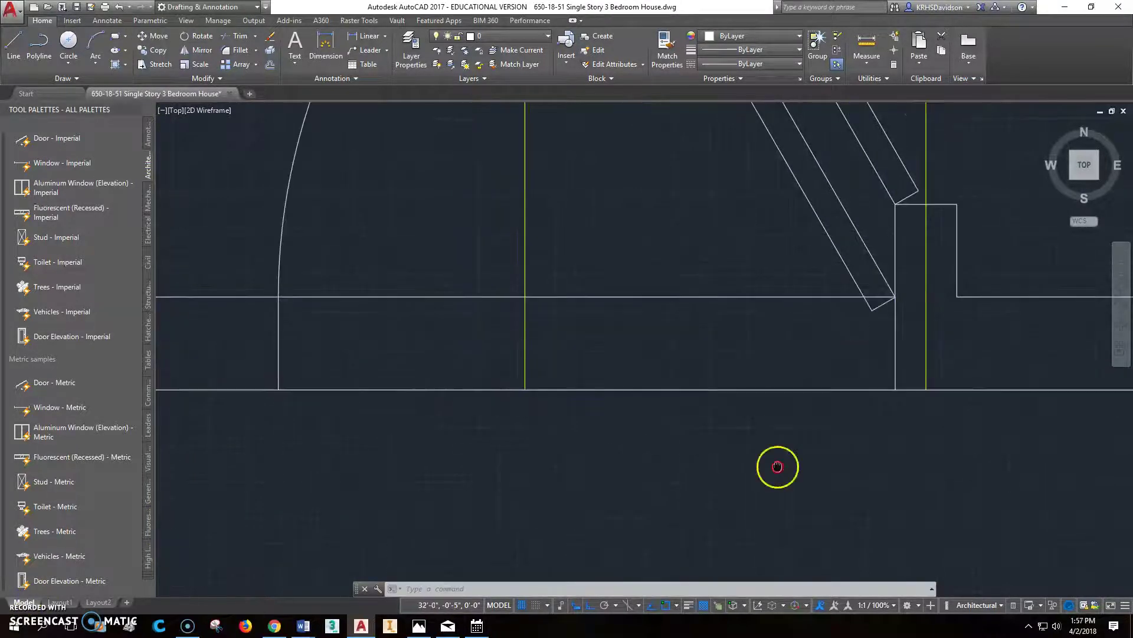
{"action": "middle_click_drag", "start_coordinate": [777, 465], "coordinate": [876, 458]}
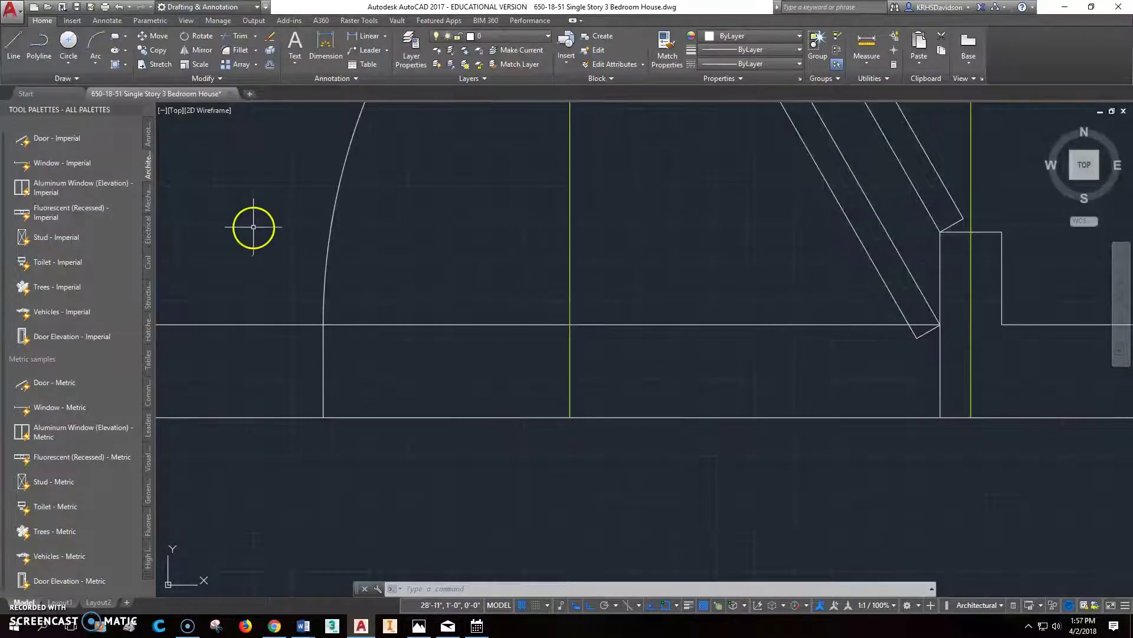
{"action": "left_click", "coordinate": [154, 35]}
{"action": "left_click", "coordinate": [901, 252]}
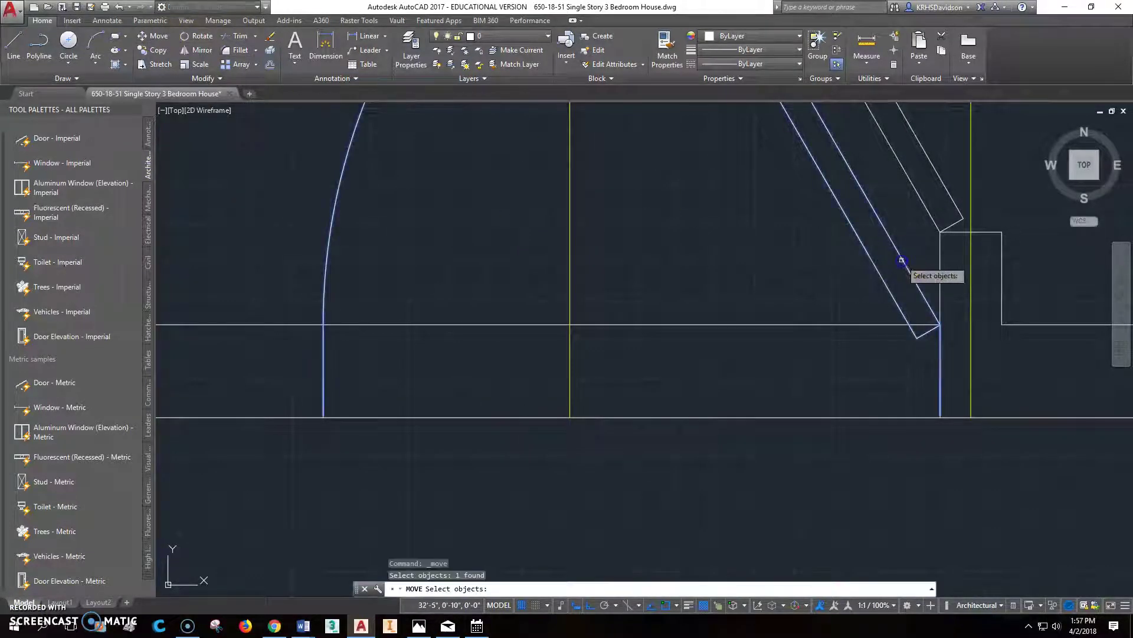
{"action": "key", "text": "Return"}
{"action": "left_click", "coordinate": [941, 324]}
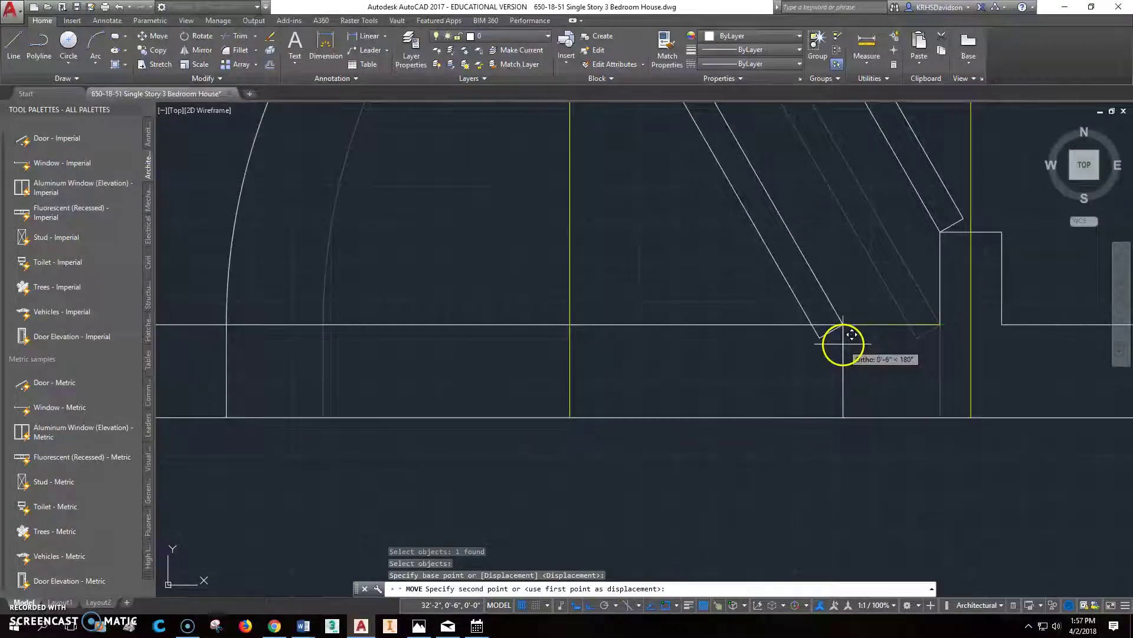
{"action": "type", "text": "4"}
{"action": "key", "text": "Return"}
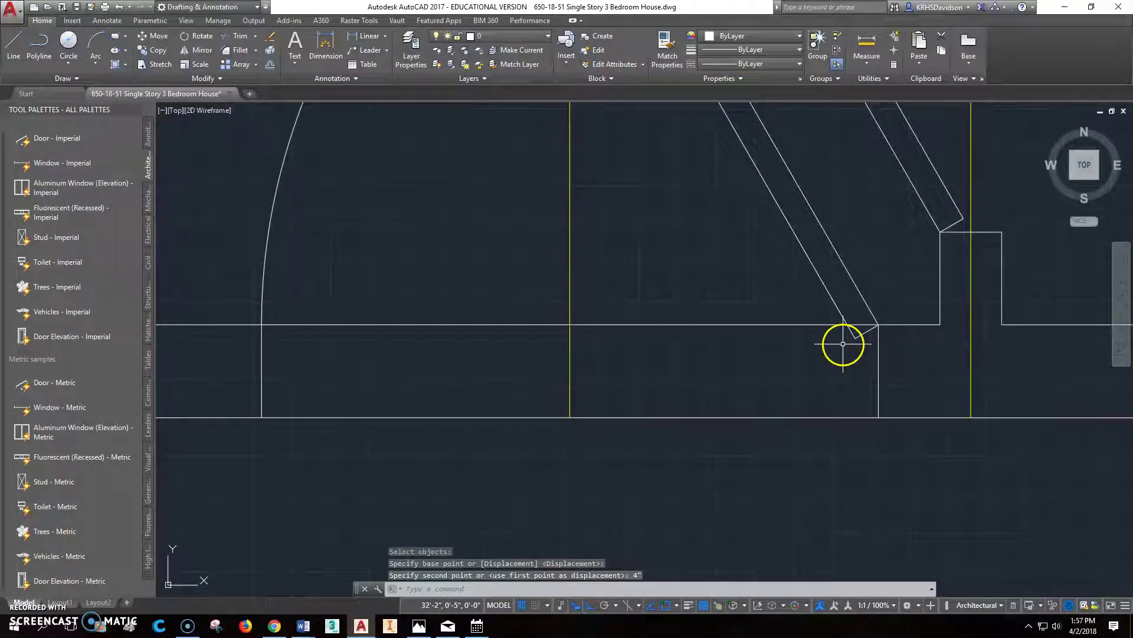
{"action": "scroll", "coordinate": [582, 340], "scroll_direction": "up", "scroll_amount": 1}
{"action": "scroll", "coordinate": [584, 342], "scroll_direction": "down", "scroll_amount": 3}
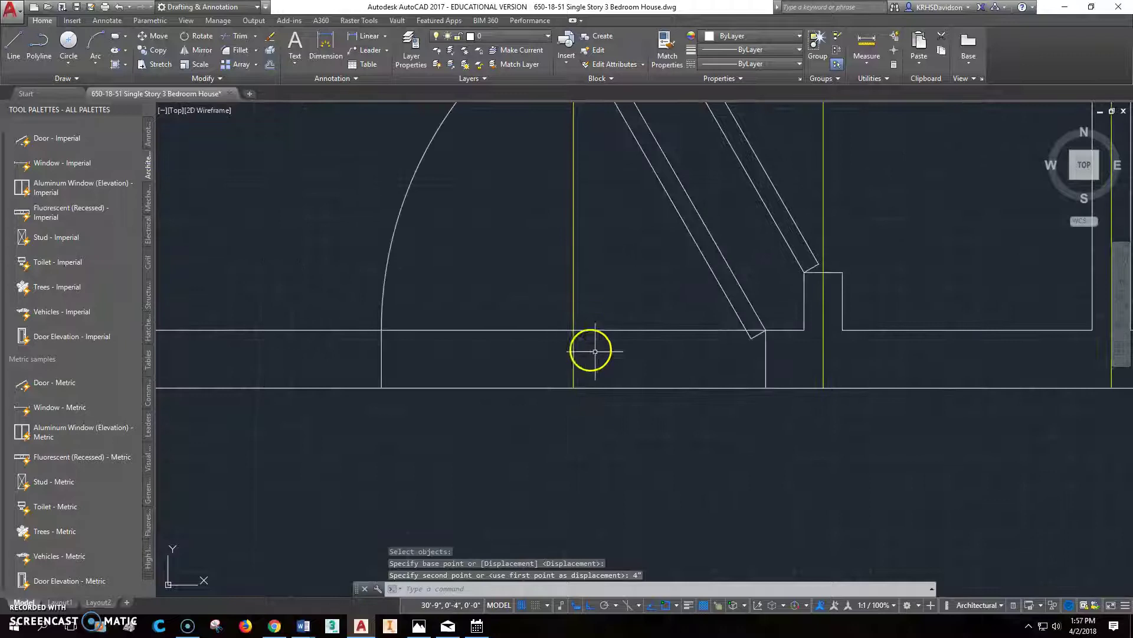
{"action": "left_click", "coordinate": [235, 36]}
{"action": "left_click", "coordinate": [757, 360]}
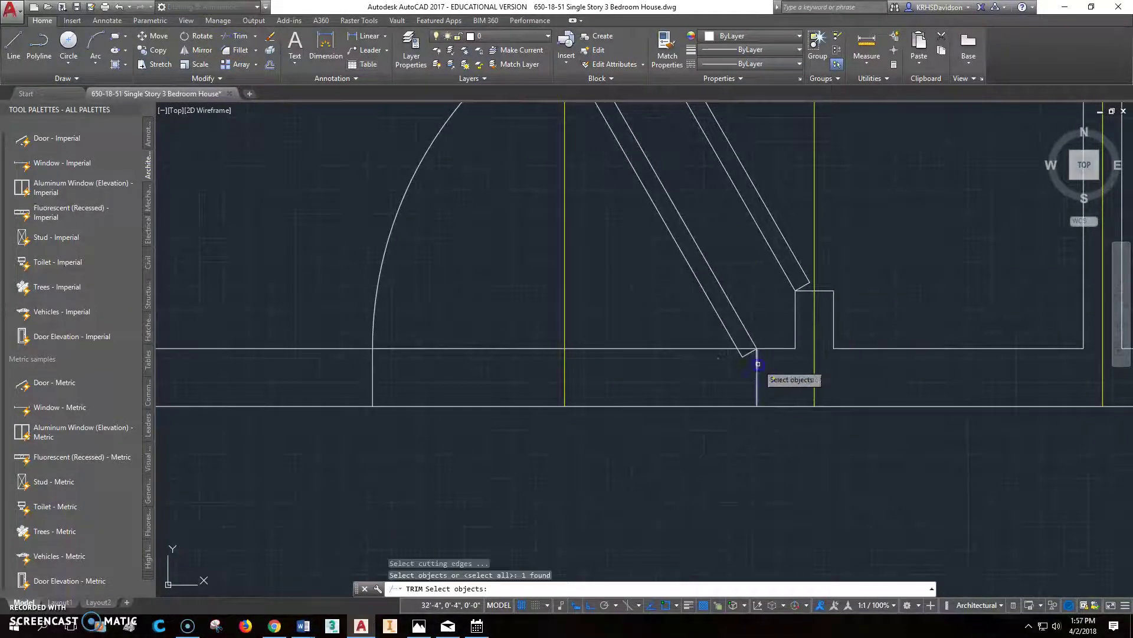
{"action": "left_click", "coordinate": [373, 366]}
{"action": "right_click", "coordinate": [433, 364]}
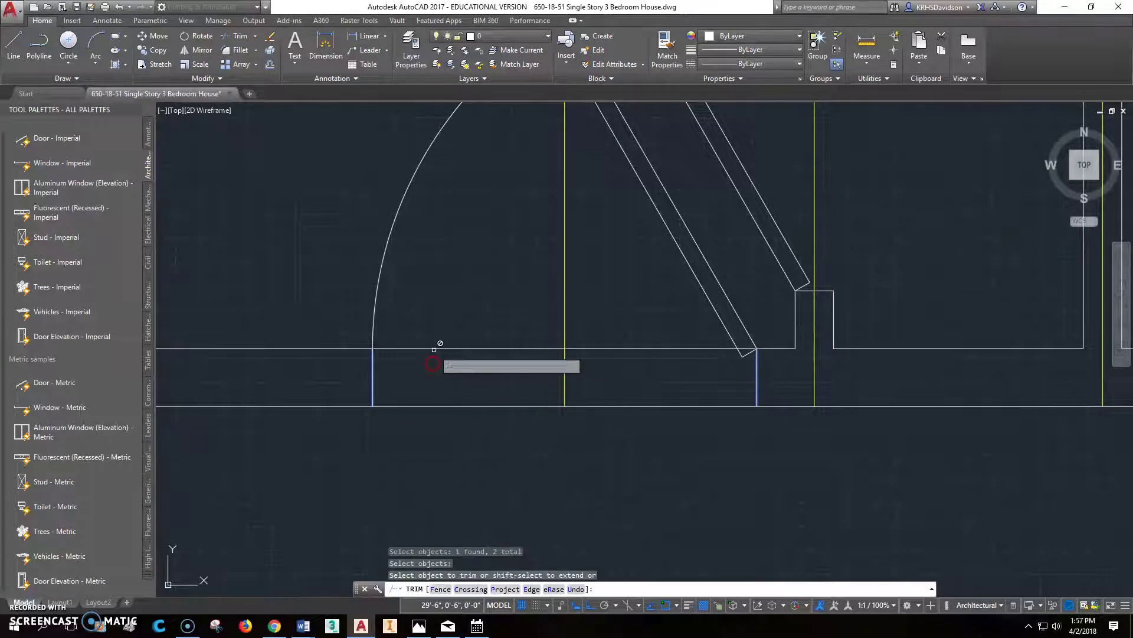
{"action": "left_click", "coordinate": [437, 405]}
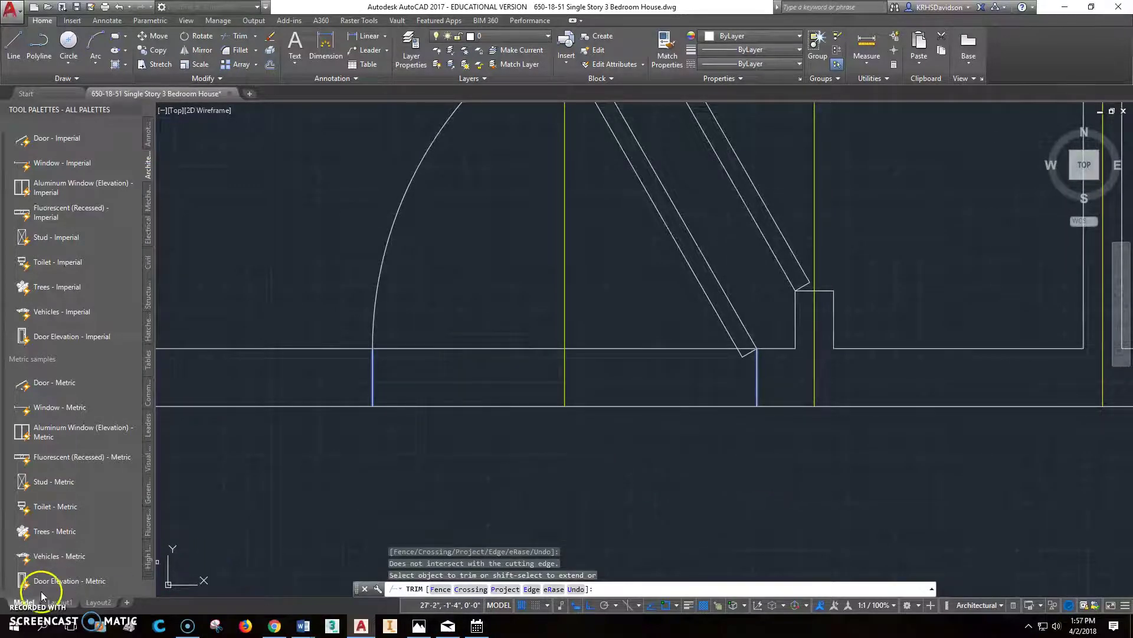
{"action": "key", "text": "Escape"}
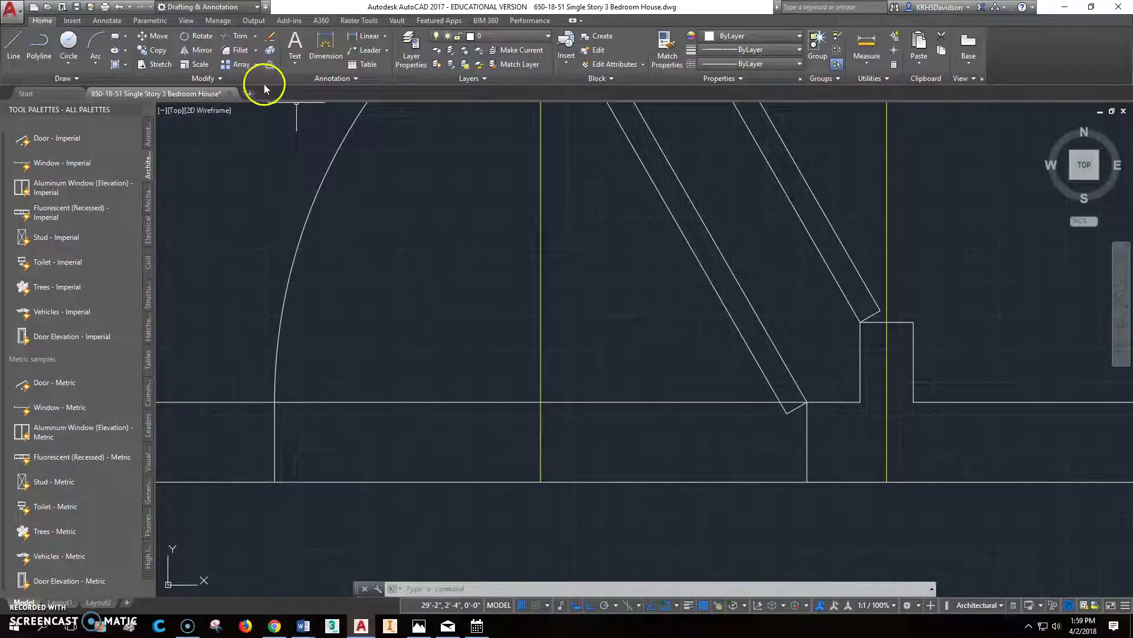
Move the door from its corner onto the wall corner
{"action": "left_click", "coordinate": [157, 36]}
{"action": "left_click", "coordinate": [804, 407]}
{"action": "key", "text": "Return"}
{"action": "left_click", "coordinate": [806, 402]}
{"action": "left_click", "coordinate": [856, 403]}
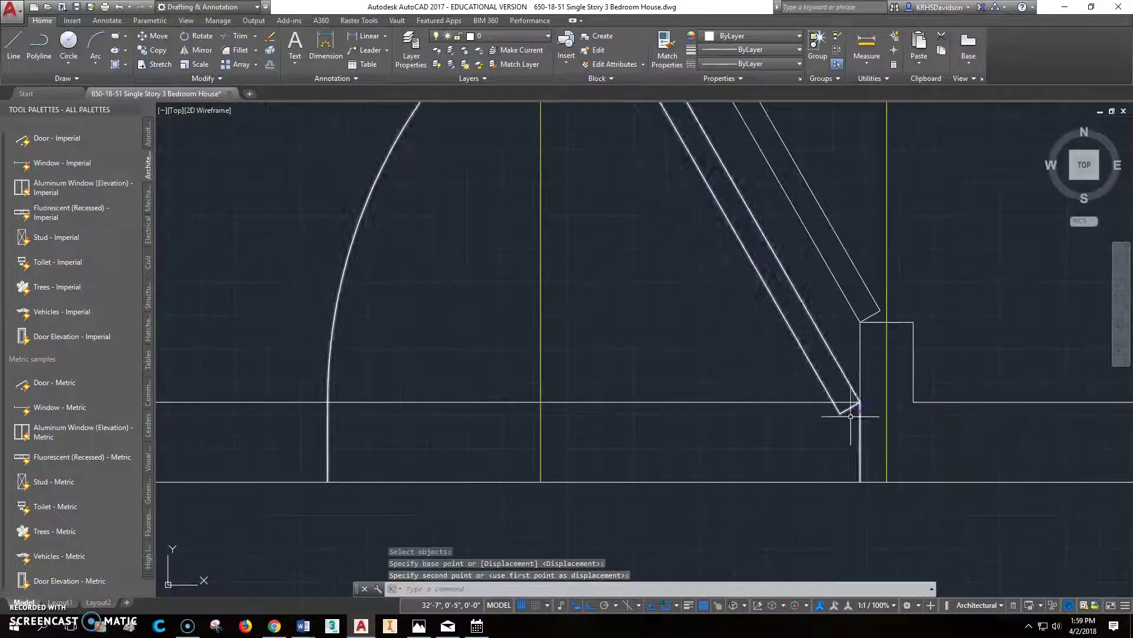
{"action": "scroll", "coordinate": [839, 444], "scroll_direction": "down", "scroll_amount": 2}
{"action": "scroll", "coordinate": [844, 437], "scroll_direction": "up", "scroll_amount": 2}
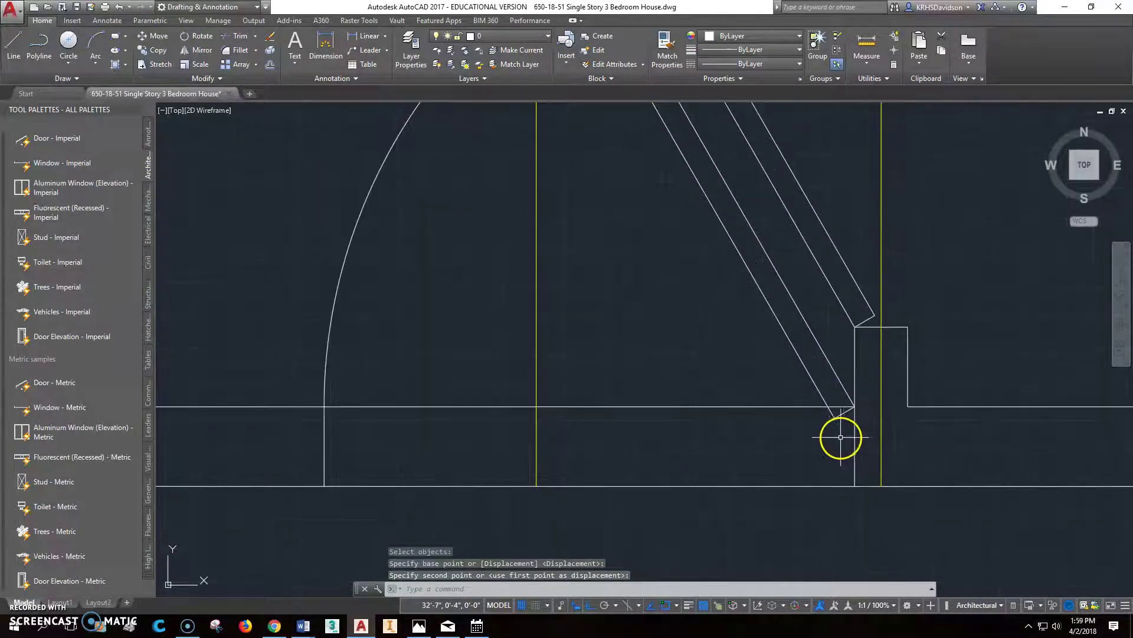
Move the door another 4 inches
{"action": "left_click", "coordinate": [153, 36]}
{"action": "left_click", "coordinate": [845, 408]}
{"action": "key", "text": "Return"}
{"action": "left_click", "coordinate": [862, 533]}
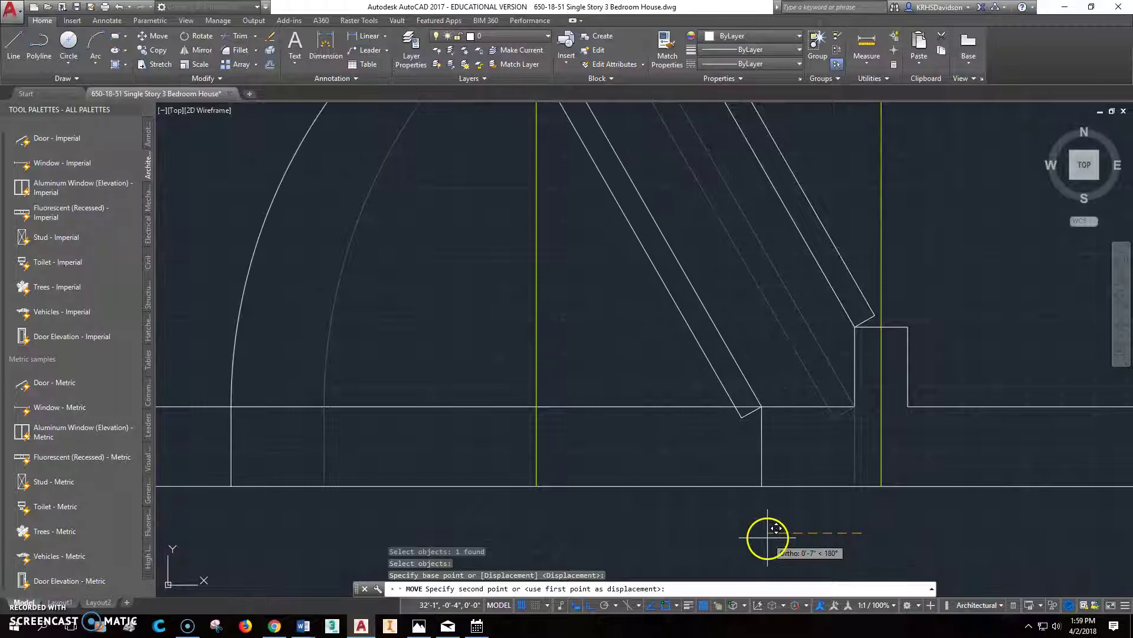
{"action": "type", "text": "4"}
{"action": "key", "text": "Return"}
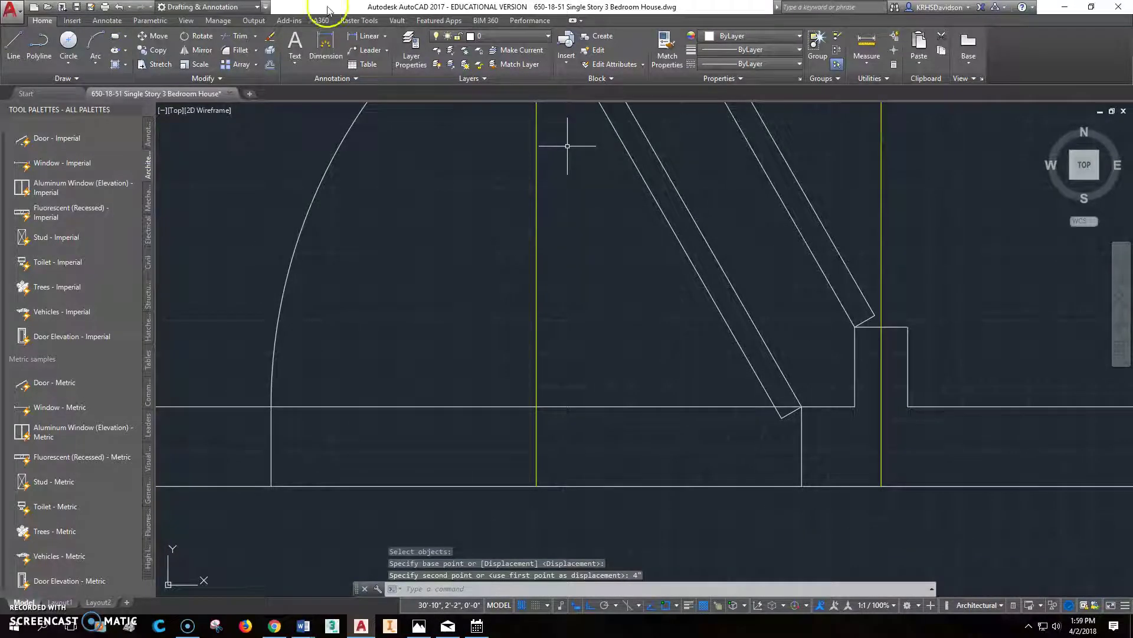
Trim the wall lines between the left and right jamb lines of the opening
{"action": "left_click", "coordinate": [241, 39]}
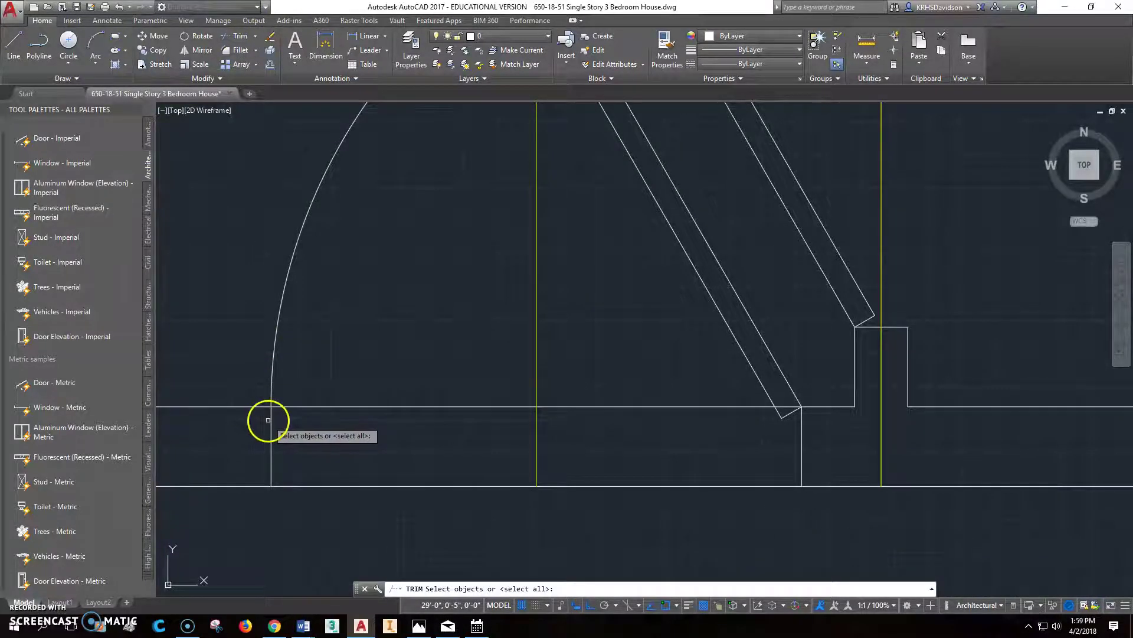
{"action": "left_click", "coordinate": [271, 422]}
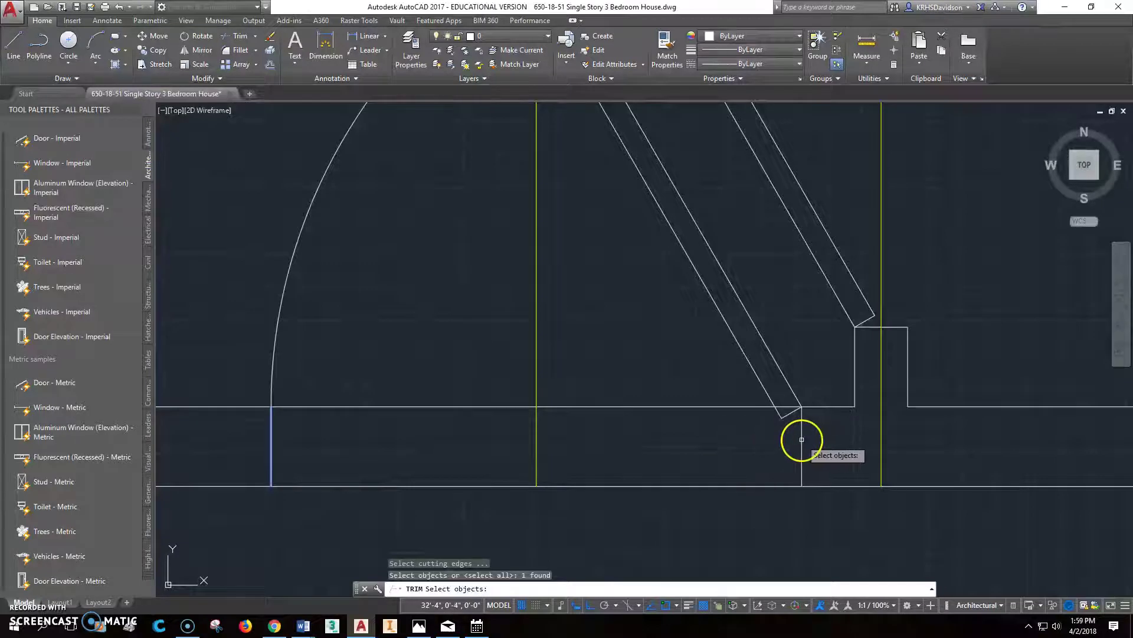
{"action": "left_click", "coordinate": [801, 440]}
{"action": "key", "text": "Return"}
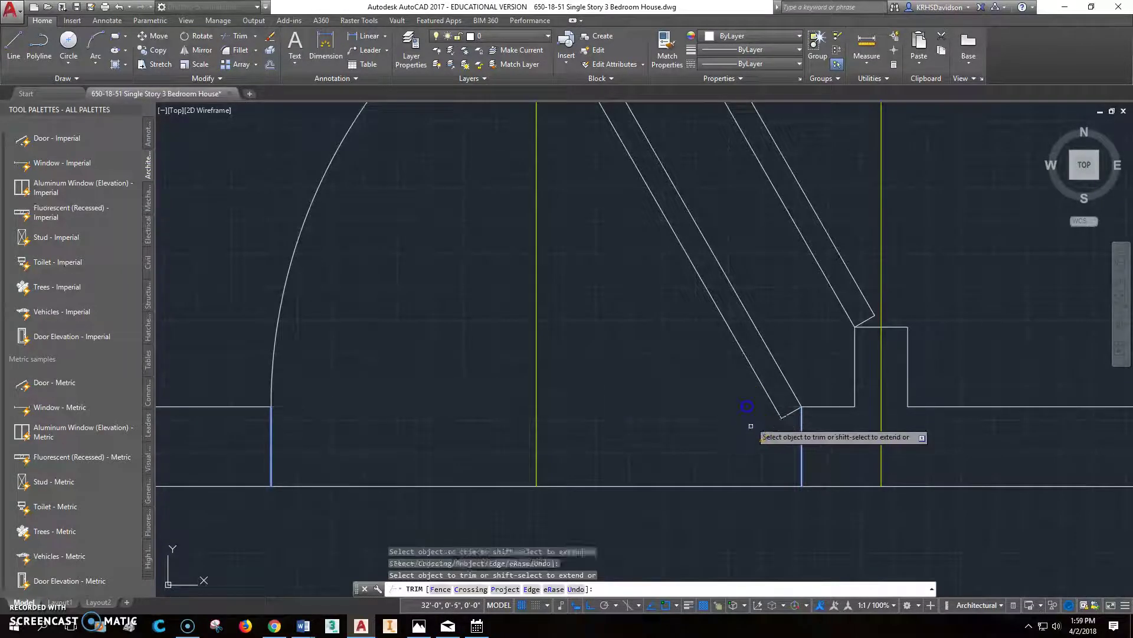
{"action": "right_click", "coordinate": [678, 485]}
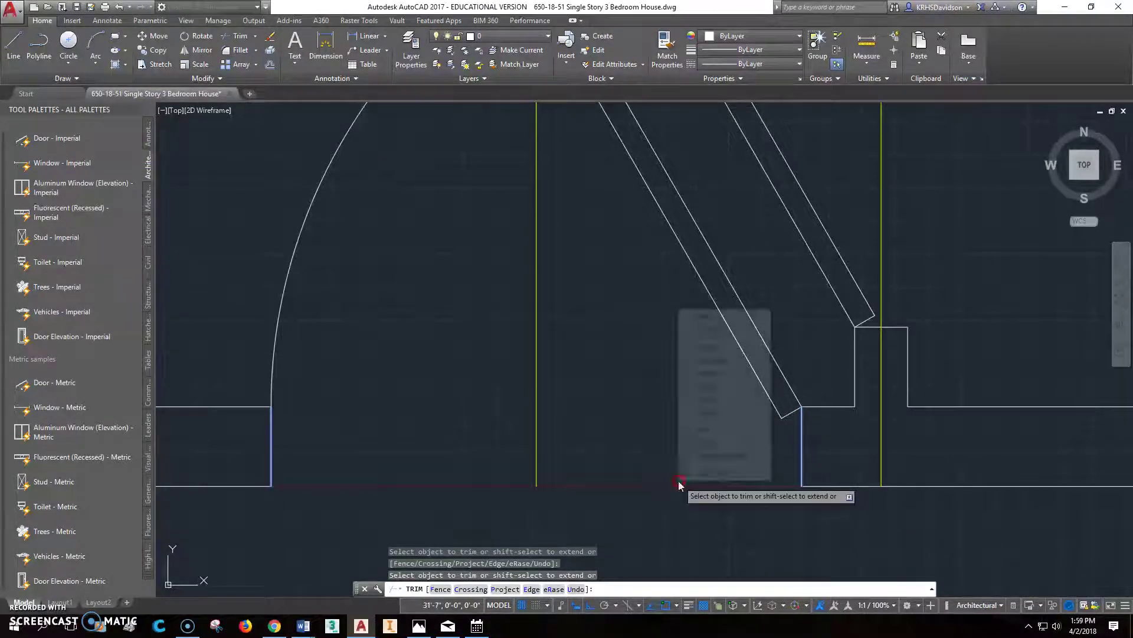
{"action": "left_click", "coordinate": [708, 318]}
{"action": "scroll", "coordinate": [693, 393], "scroll_direction": "down", "scroll_amount": 5}
{"action": "scroll", "coordinate": [743, 402], "scroll_direction": "up", "scroll_amount": 1}
{"action": "scroll", "coordinate": [650, 388], "scroll_direction": "down", "scroll_amount": 2}
Stretch the vertical wall line's endpoint up to meet the wall corner
{"action": "scroll", "coordinate": [852, 412], "scroll_direction": "down", "scroll_amount": 1}
{"action": "scroll", "coordinate": [691, 383], "scroll_direction": "up", "scroll_amount": 1}
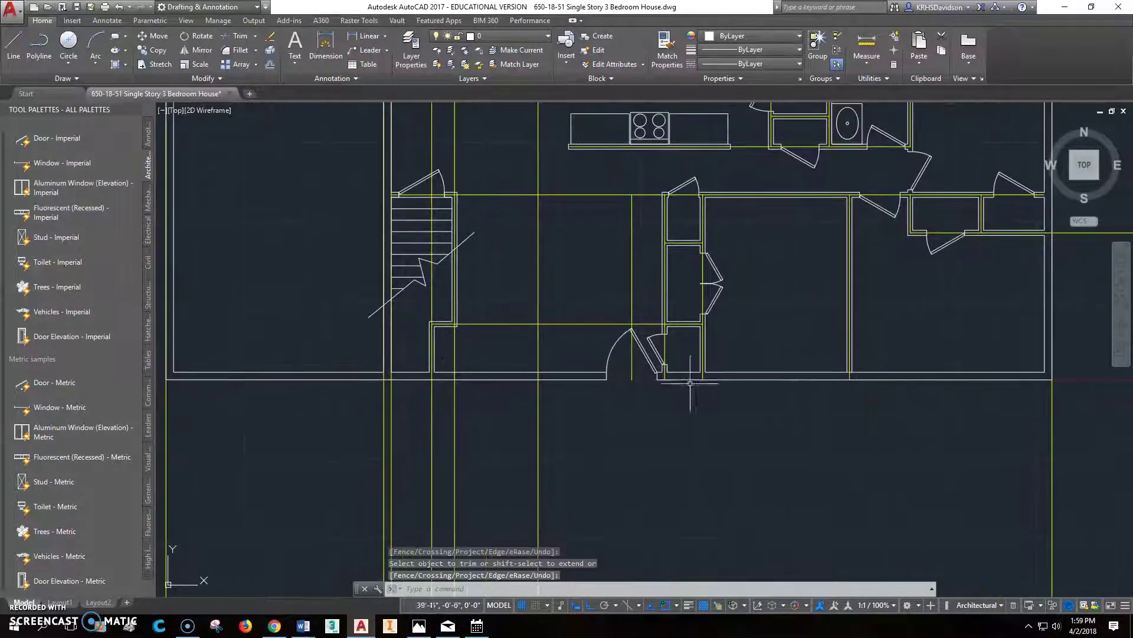
{"action": "scroll", "coordinate": [585, 416], "scroll_direction": "up", "scroll_amount": 1}
{"action": "scroll", "coordinate": [440, 393], "scroll_direction": "up", "scroll_amount": 5}
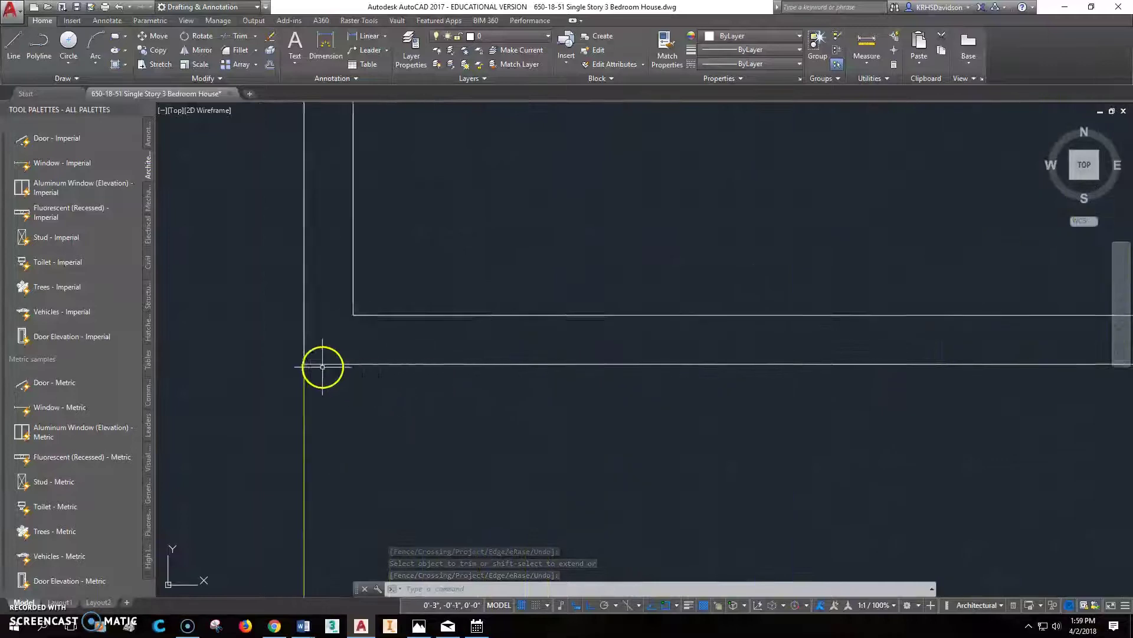
{"action": "scroll", "coordinate": [287, 366], "scroll_direction": "up", "scroll_amount": 3}
{"action": "mouse_move", "coordinate": [238, 326]}
{"action": "middle_mouse_down"}
{"action": "mouse_move", "coordinate": [489, 362]}
{"action": "mouse_move", "coordinate": [440, 332]}
{"action": "middle_mouse_up"}
{"action": "left_click", "coordinate": [407, 319]}
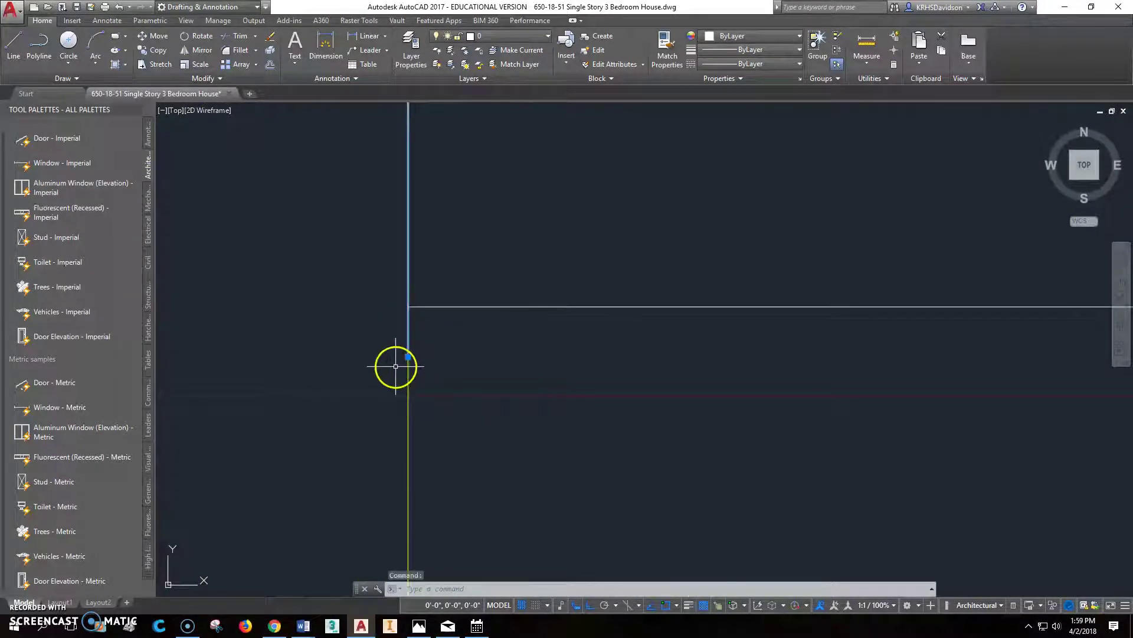
{"action": "left_click", "coordinate": [407, 357]}
{"action": "left_click", "coordinate": [410, 307]}
Grab the endpoint grip of the vertical wall line at the bottom-right corner, then cancel
{"action": "scroll", "coordinate": [411, 315], "scroll_direction": "down", "scroll_amount": 2}
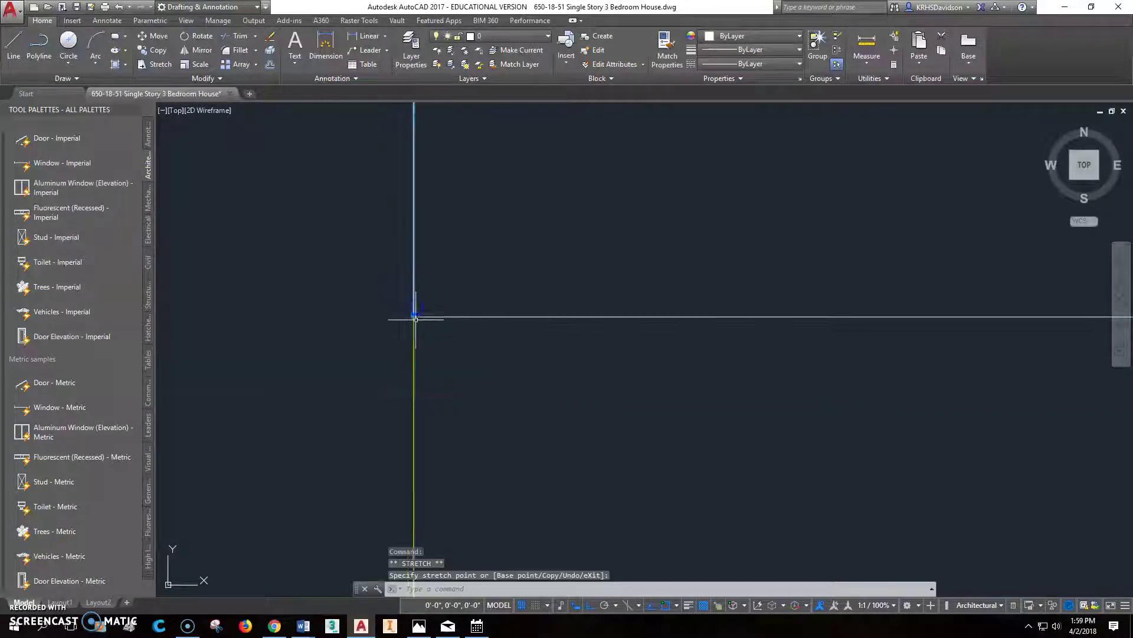
{"action": "scroll", "coordinate": [410, 323], "scroll_direction": "down", "scroll_amount": 2}
{"action": "scroll", "coordinate": [322, 405], "scroll_direction": "down", "scroll_amount": 2}
{"action": "middle_click_drag", "start_coordinate": [321, 405], "coordinate": [582, 361]}
{"action": "scroll", "coordinate": [582, 362], "scroll_direction": "up", "scroll_amount": 4}
{"action": "middle_click_drag", "start_coordinate": [549, 283], "coordinate": [695, 363]}
{"action": "left_click", "coordinate": [716, 397]}
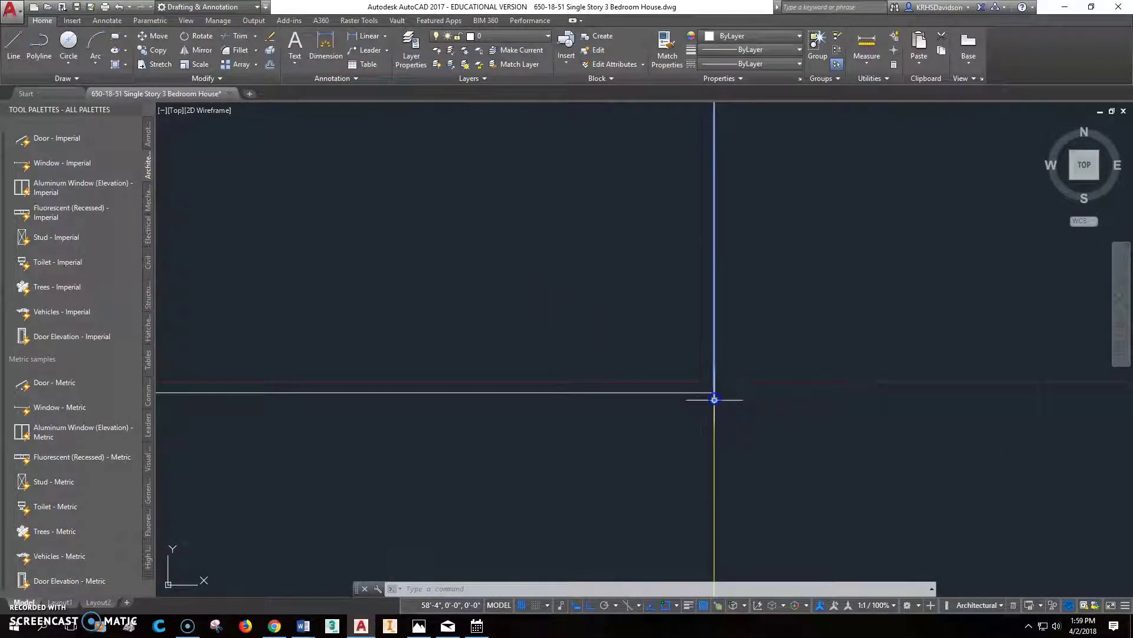
{"action": "left_click", "coordinate": [715, 392]}
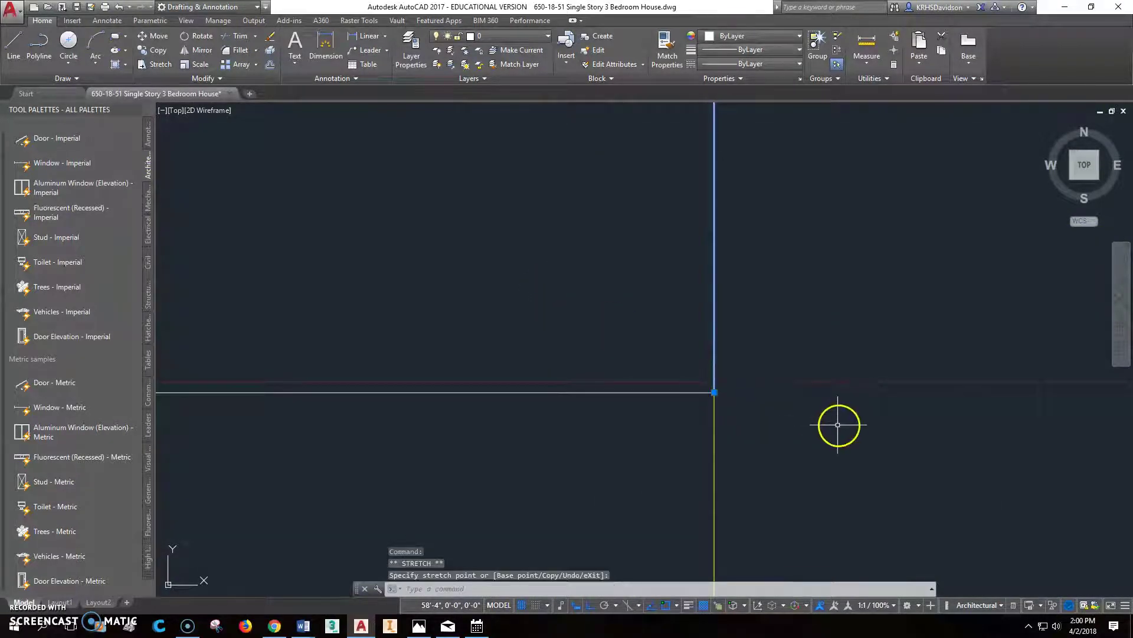
{"action": "key", "text": "Escape"}
{"action": "key", "text": "Escape"}
{"action": "scroll", "coordinate": [839, 425], "scroll_direction": "down", "scroll_amount": 8}
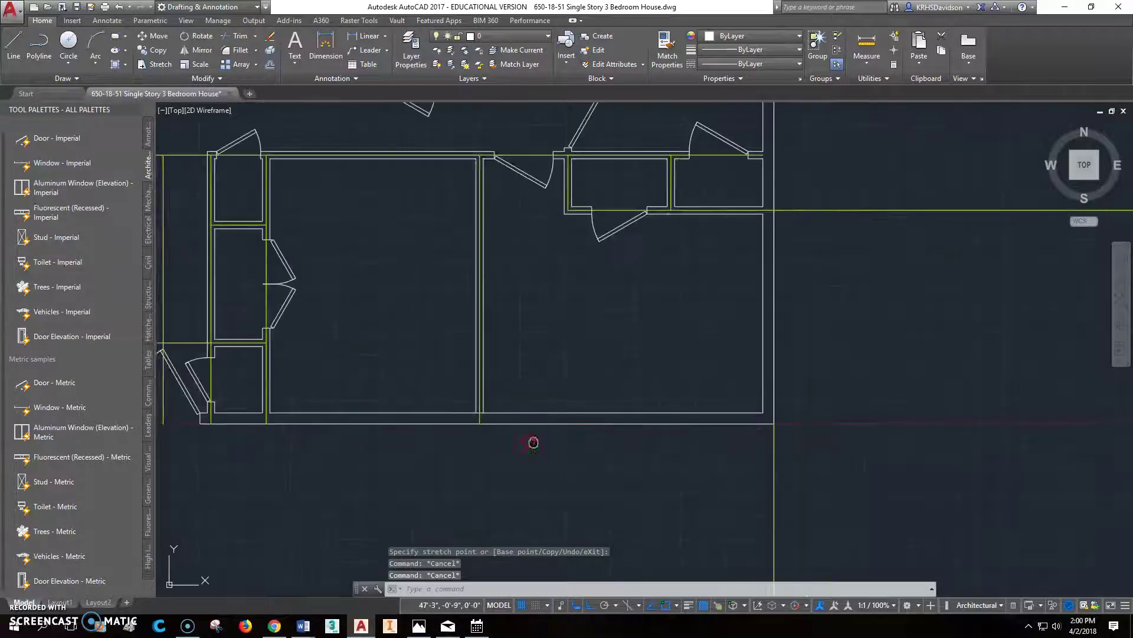
Draw a horizontal construction line (XL, Hor) along the bottom outer wall
{"action": "middle_click_drag", "start_coordinate": [533, 443], "coordinate": [641, 439]}
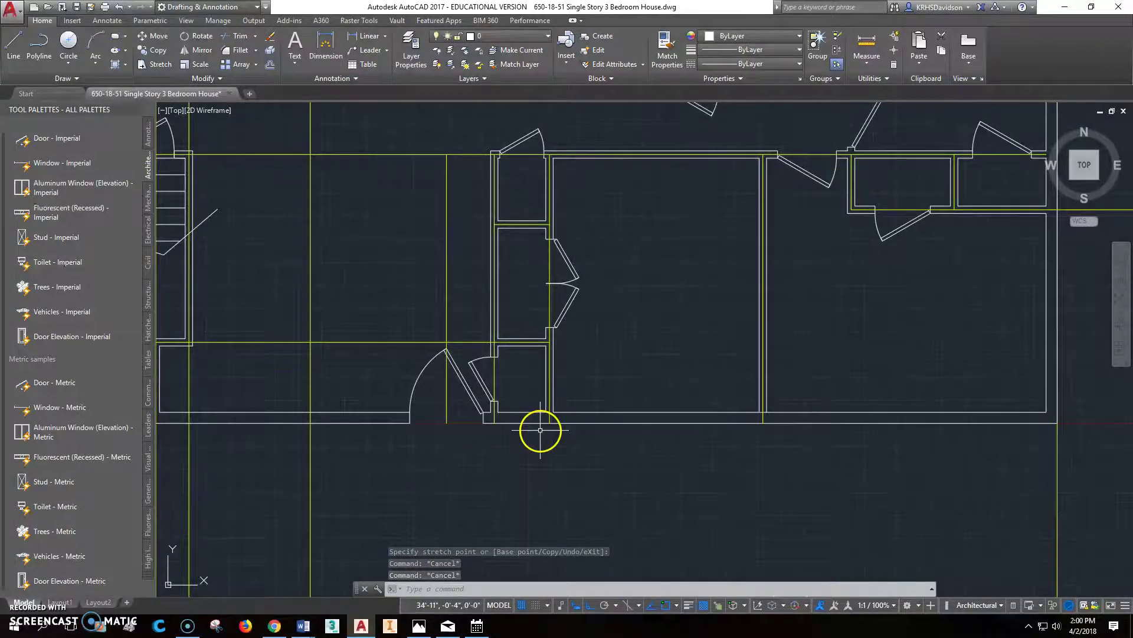
{"action": "scroll", "coordinate": [539, 431], "scroll_direction": "down", "scroll_amount": 2}
{"action": "middle_click_drag", "start_coordinate": [539, 430], "coordinate": [697, 447]}
{"action": "scroll", "coordinate": [708, 451], "scroll_direction": "up", "scroll_amount": 1}
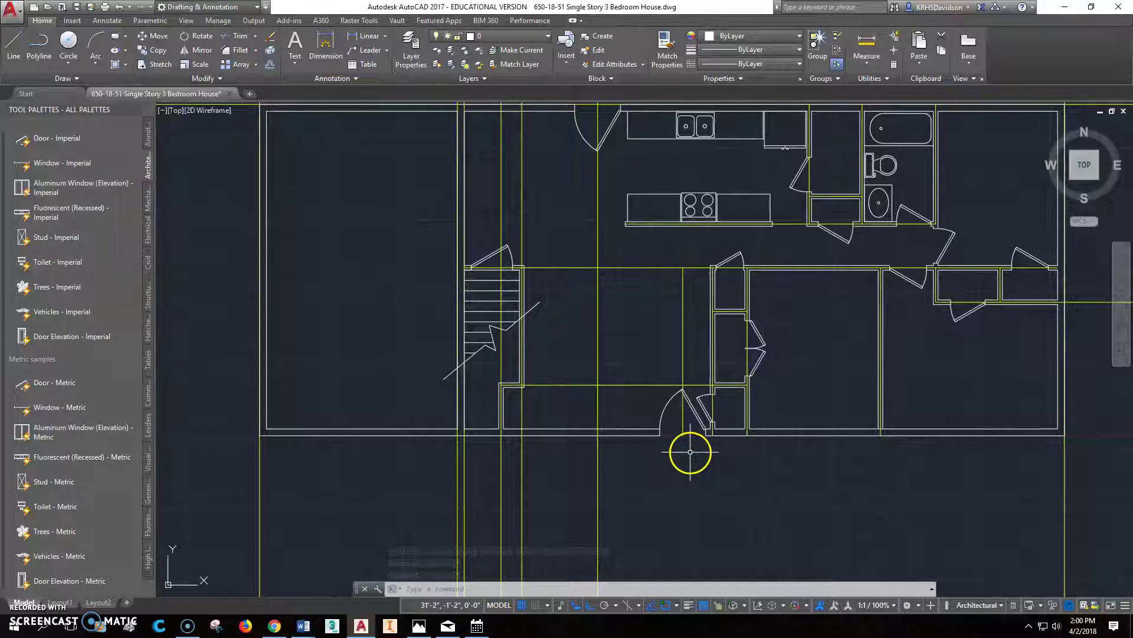
{"action": "scroll", "coordinate": [673, 445], "scroll_direction": "up", "scroll_amount": 2}
{"action": "scroll", "coordinate": [696, 413], "scroll_direction": "up", "scroll_amount": 2}
{"action": "scroll", "coordinate": [721, 389], "scroll_direction": "down", "scroll_amount": 5}
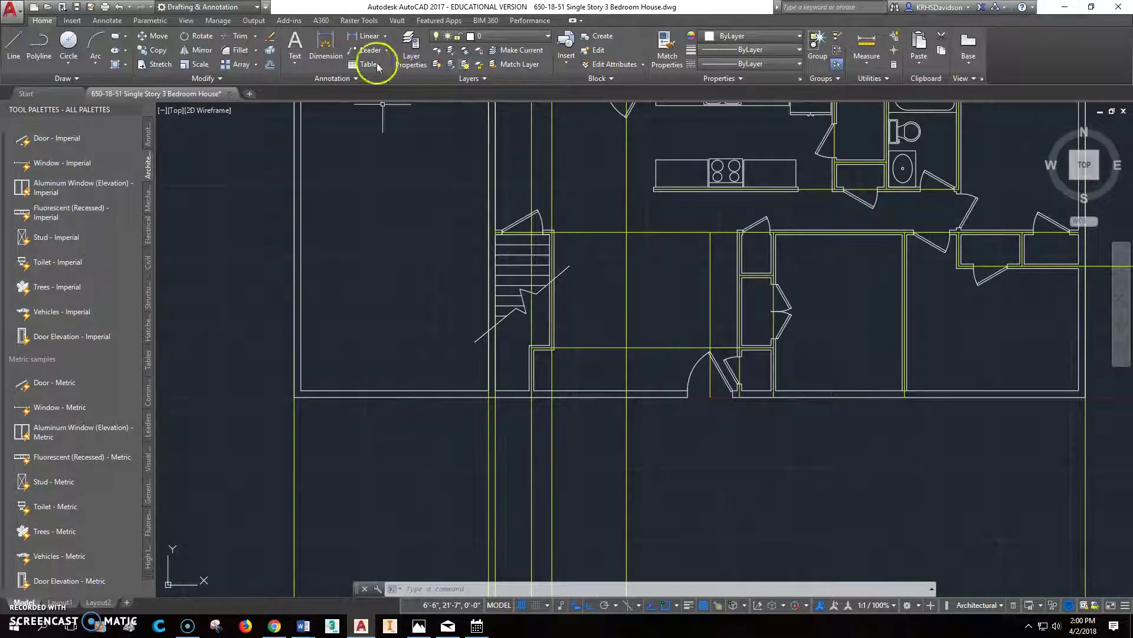
{"action": "type", "text": "xl"}
{"action": "key", "text": "Return"}
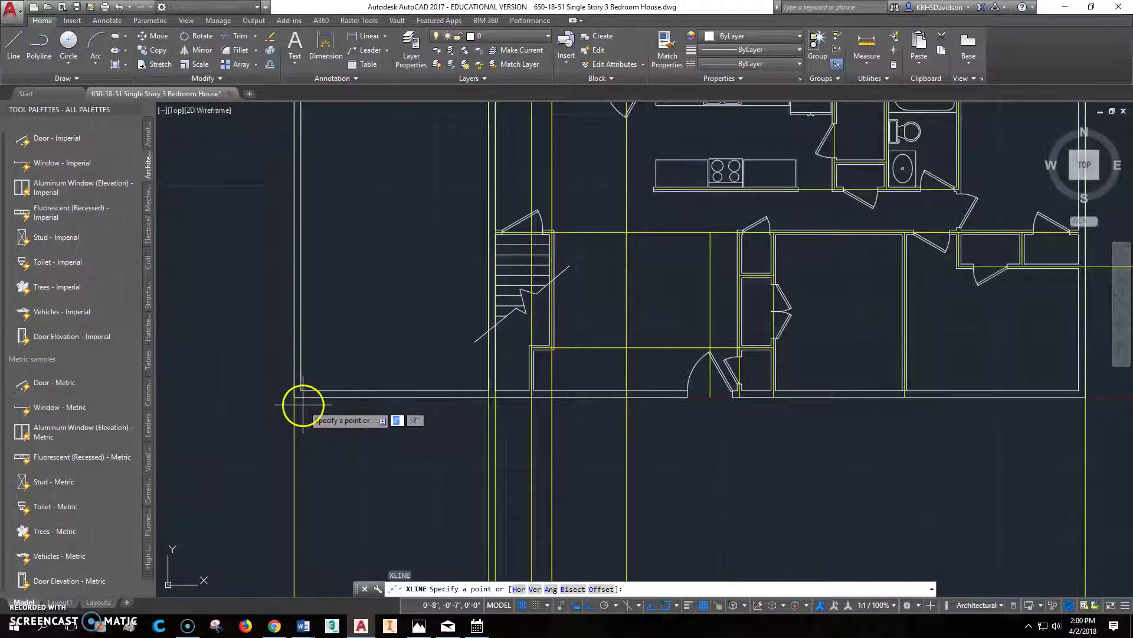
{"action": "left_click", "coordinate": [519, 589]}
{"action": "left_click", "coordinate": [287, 397]}
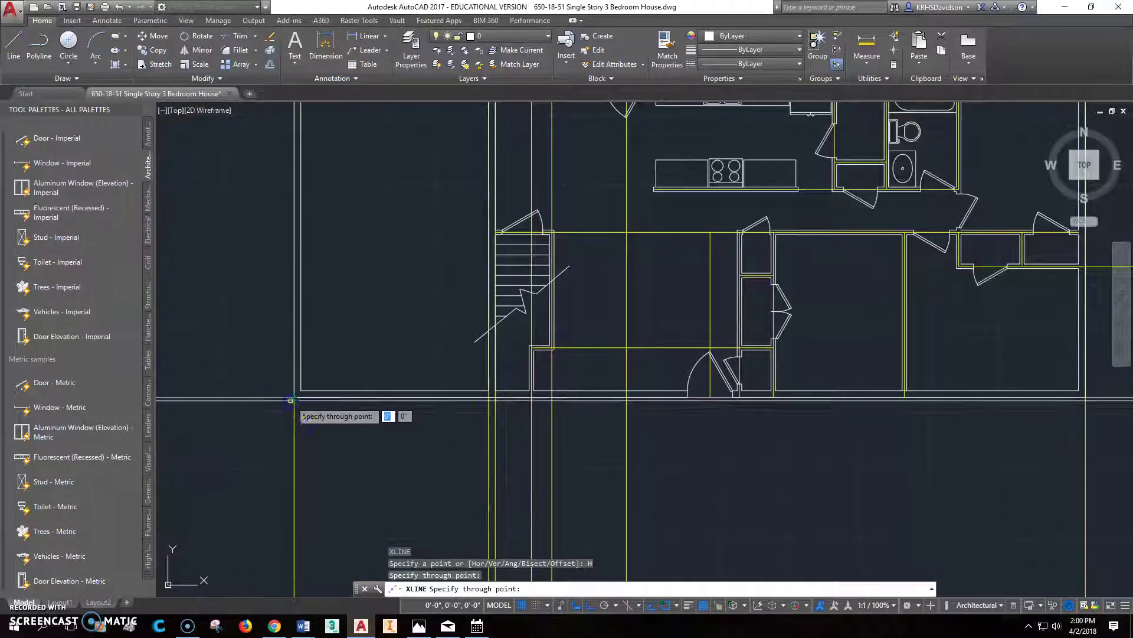
{"action": "key", "text": "Escape"}
{"action": "key", "text": "Escape"}
Window-select the new horizontal construction line, then deselect it
{"action": "left_click", "coordinate": [243, 399]}
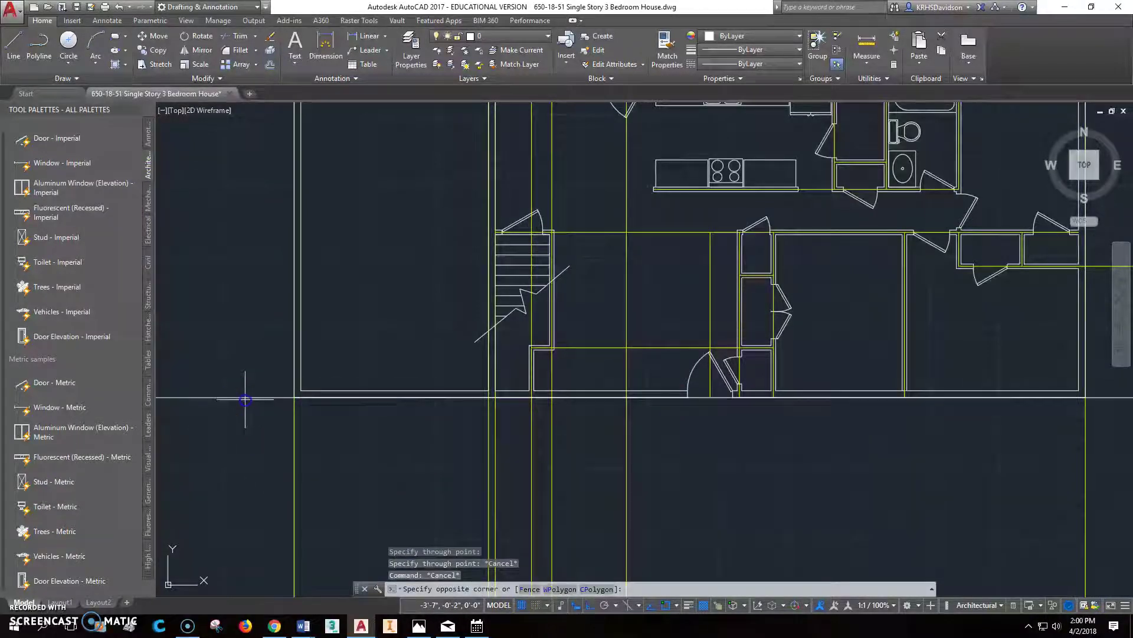
{"action": "left_click", "coordinate": [201, 337]}
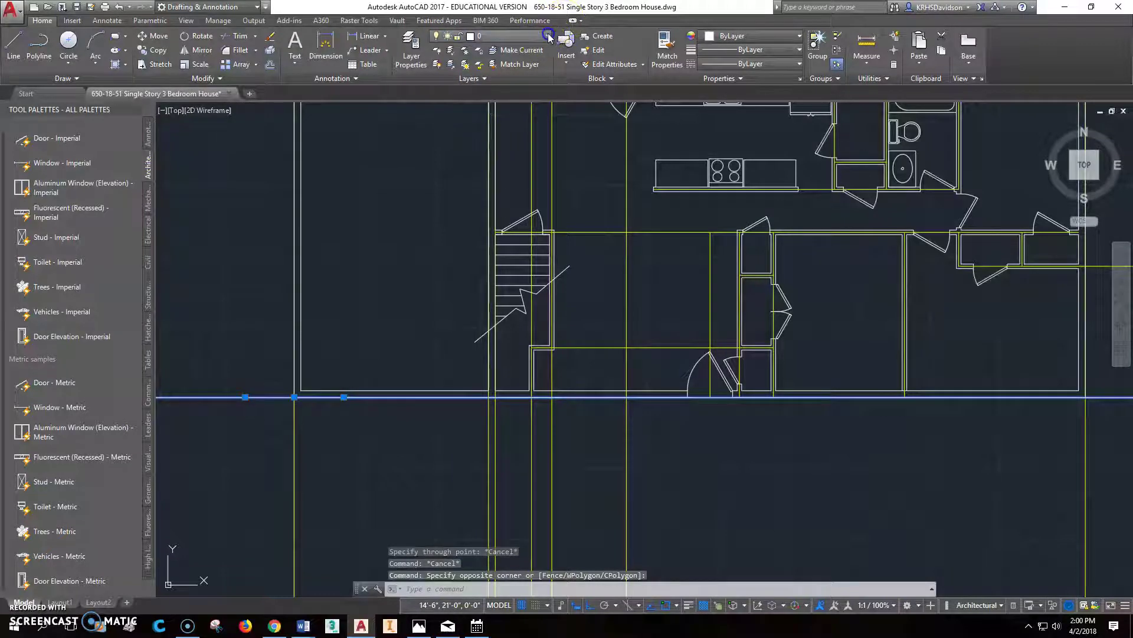
{"action": "key", "text": "Escape"}
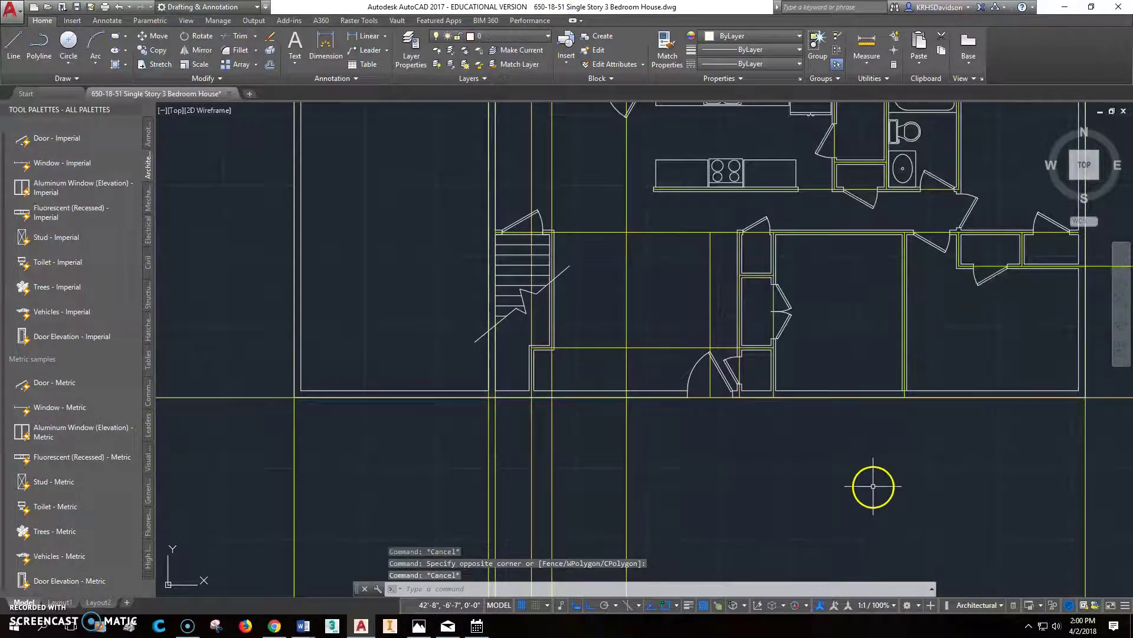
{"action": "scroll", "coordinate": [791, 460], "scroll_direction": "down", "scroll_amount": 2}
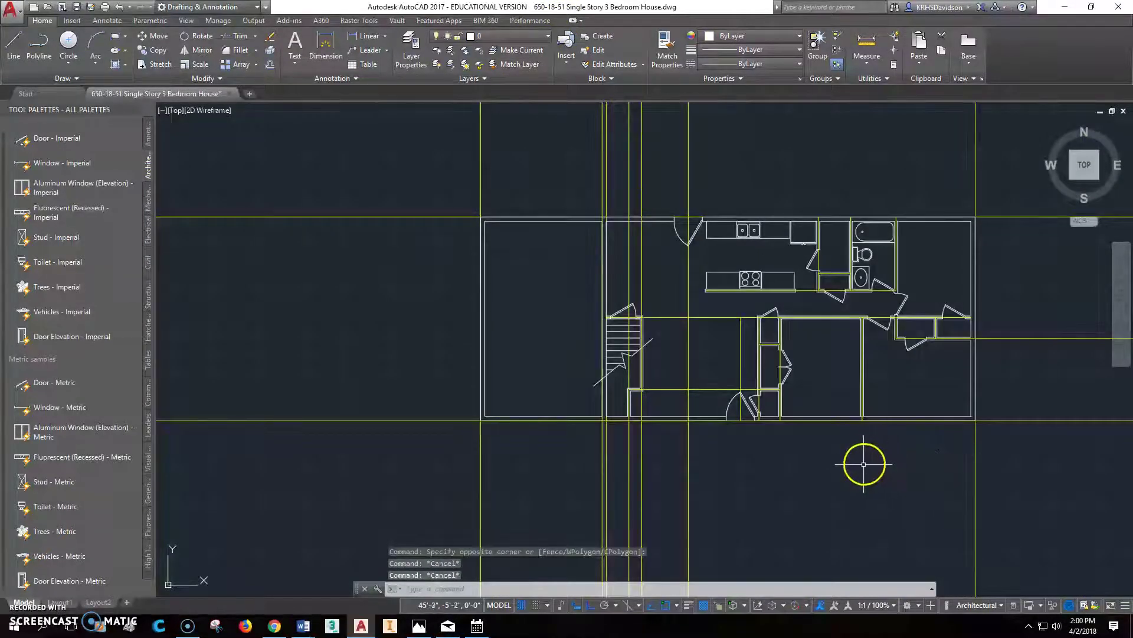
{"action": "scroll", "coordinate": [775, 402], "scroll_direction": "up", "scroll_amount": 2}
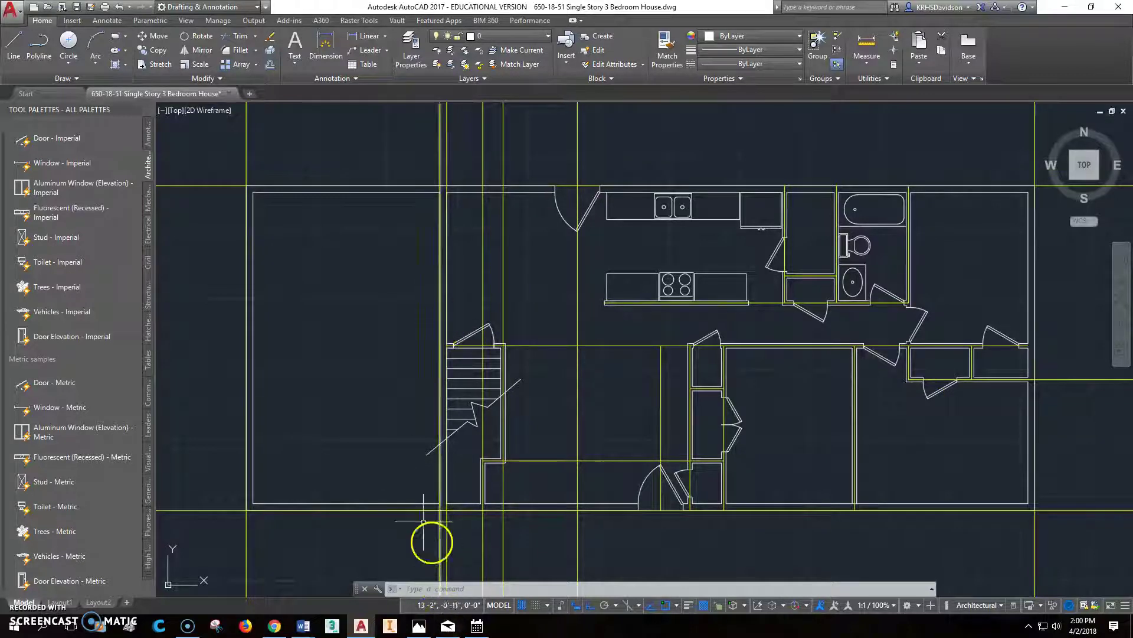
{"action": "scroll", "coordinate": [524, 339], "scroll_direction": "up", "scroll_amount": 6}
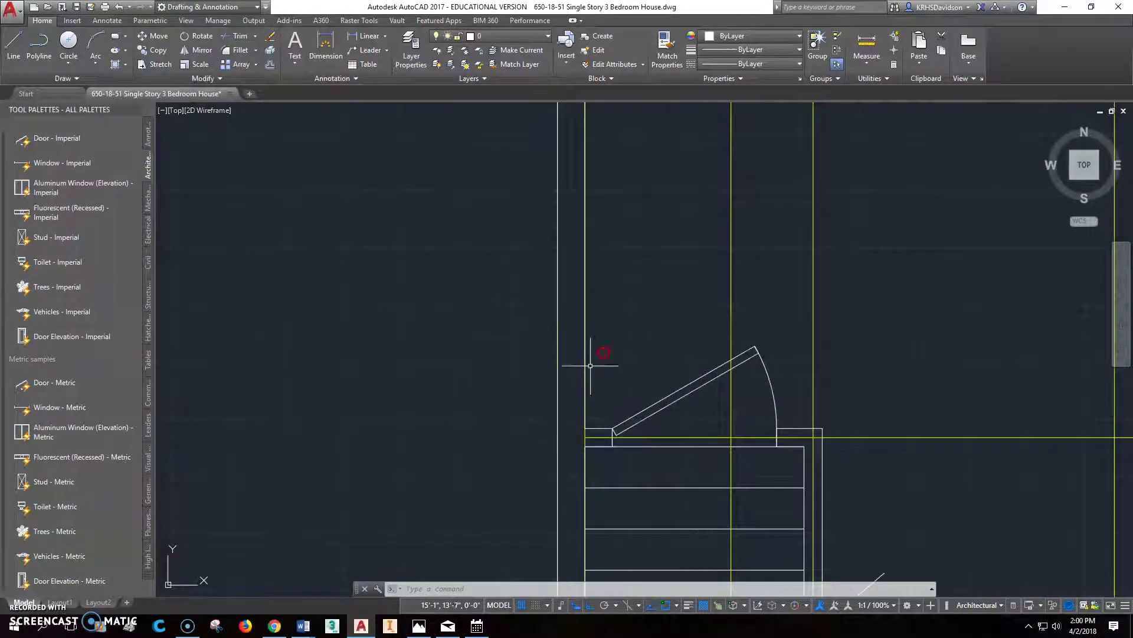
Check the reference floor plan in Photos, then return to the AutoCAD drawing
{"action": "left_click", "coordinate": [420, 625]}
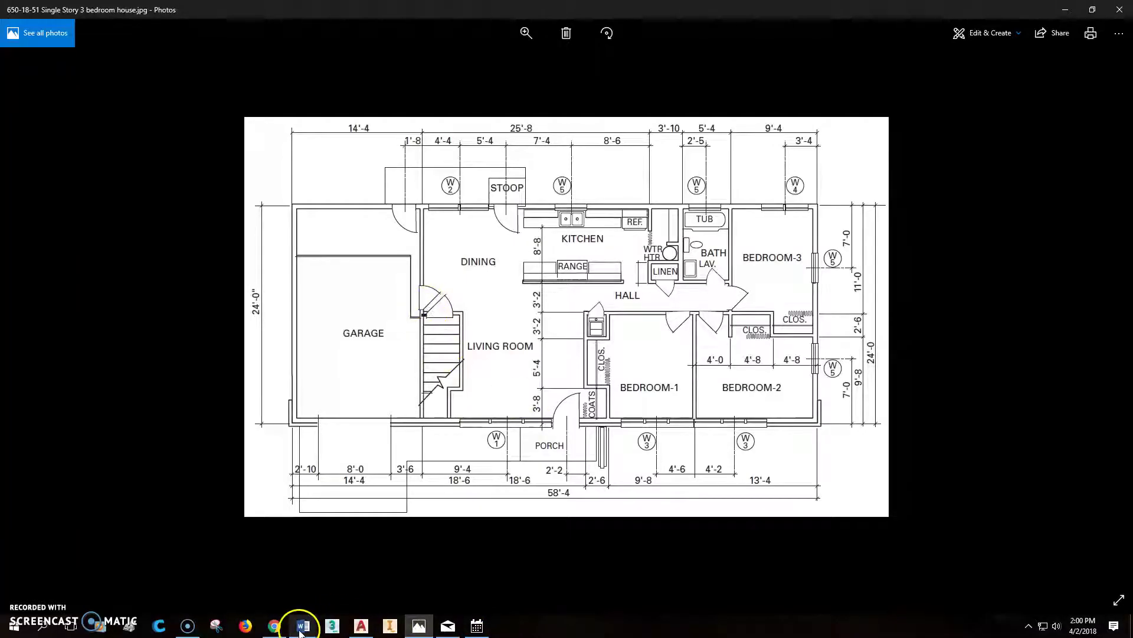
{"action": "mouse_move", "coordinate": [279, 633]}
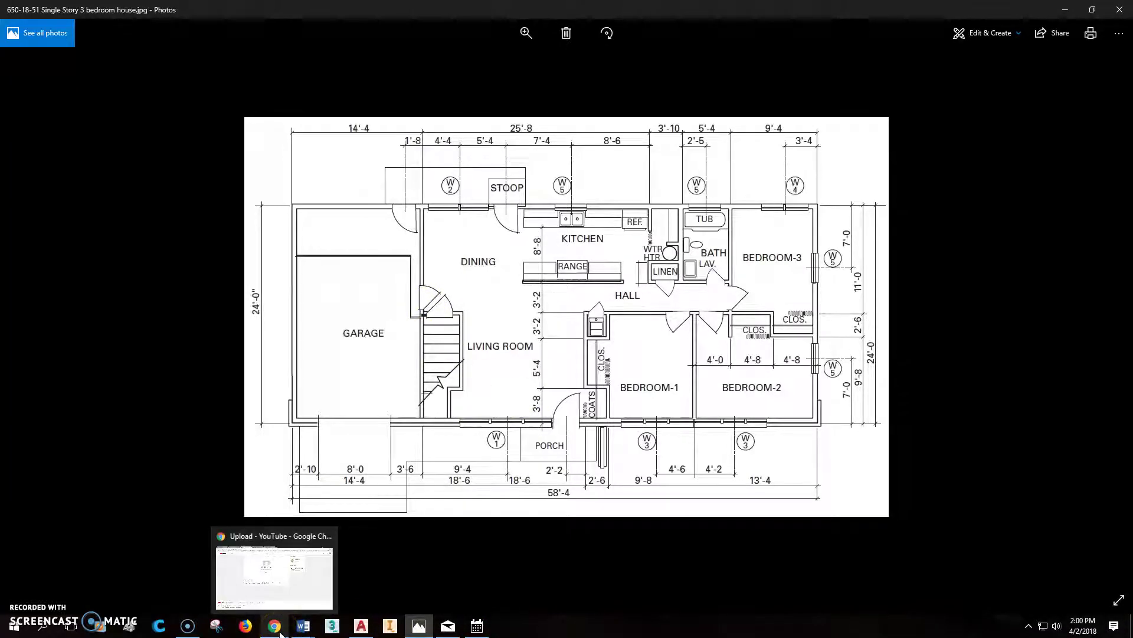
{"action": "left_click", "coordinate": [362, 626]}
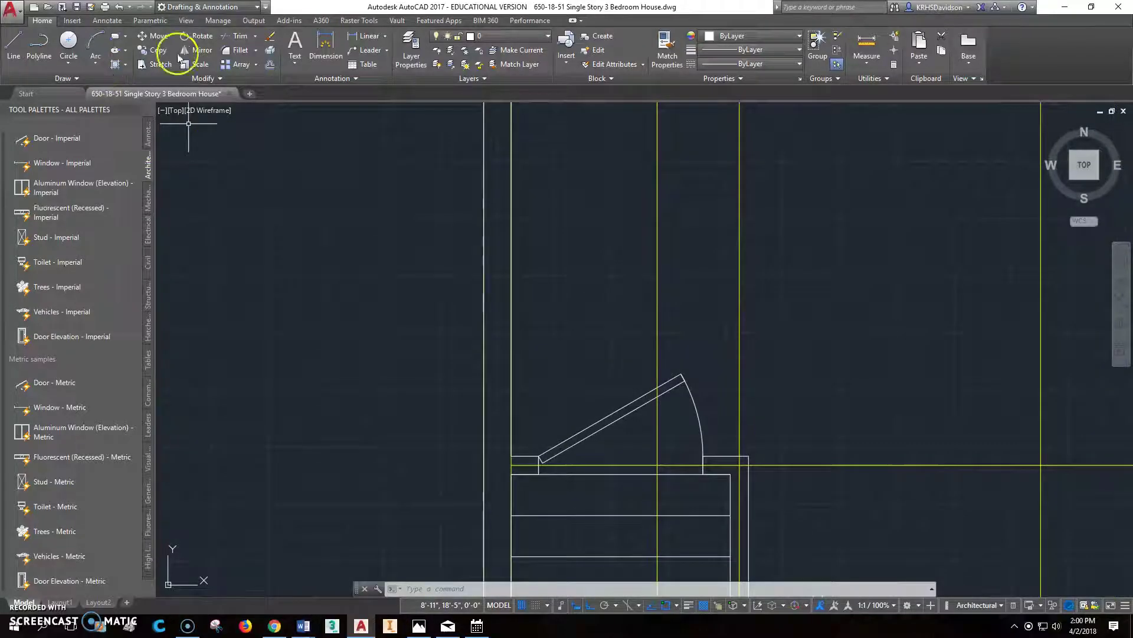
Insert another Door - Imperial by the stair door and rotate it upward about its hinge
{"action": "left_click", "coordinate": [69, 139]}
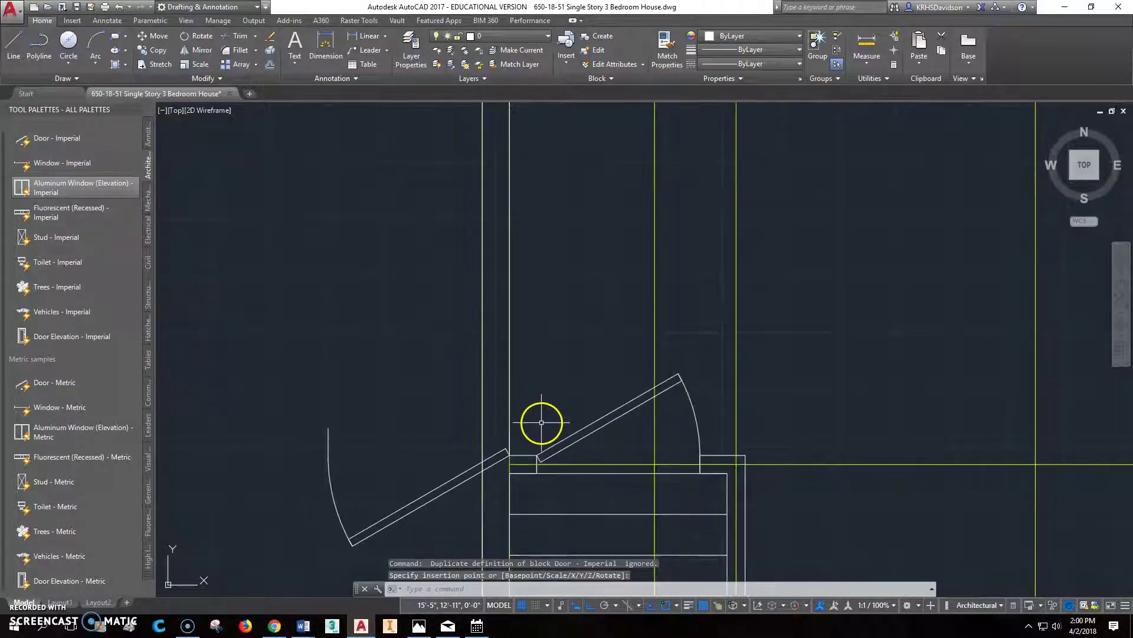
{"action": "left_click", "coordinate": [203, 36]}
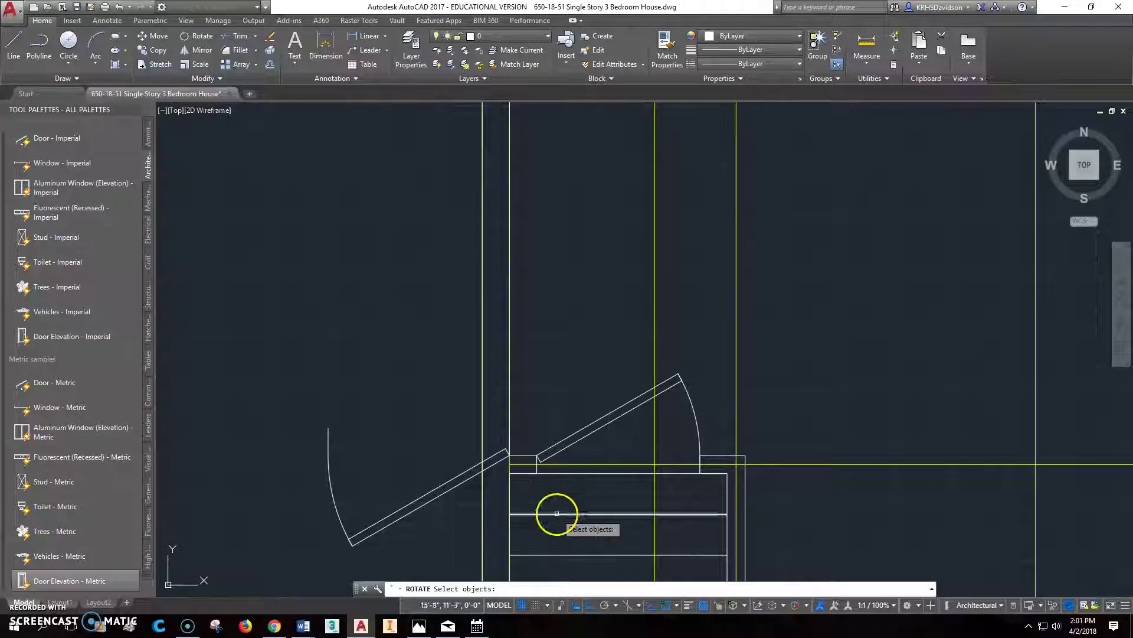
{"action": "left_click", "coordinate": [499, 458]}
{"action": "key", "text": "Return"}
{"action": "left_click", "coordinate": [510, 455]}
{"action": "left_click", "coordinate": [503, 559]}
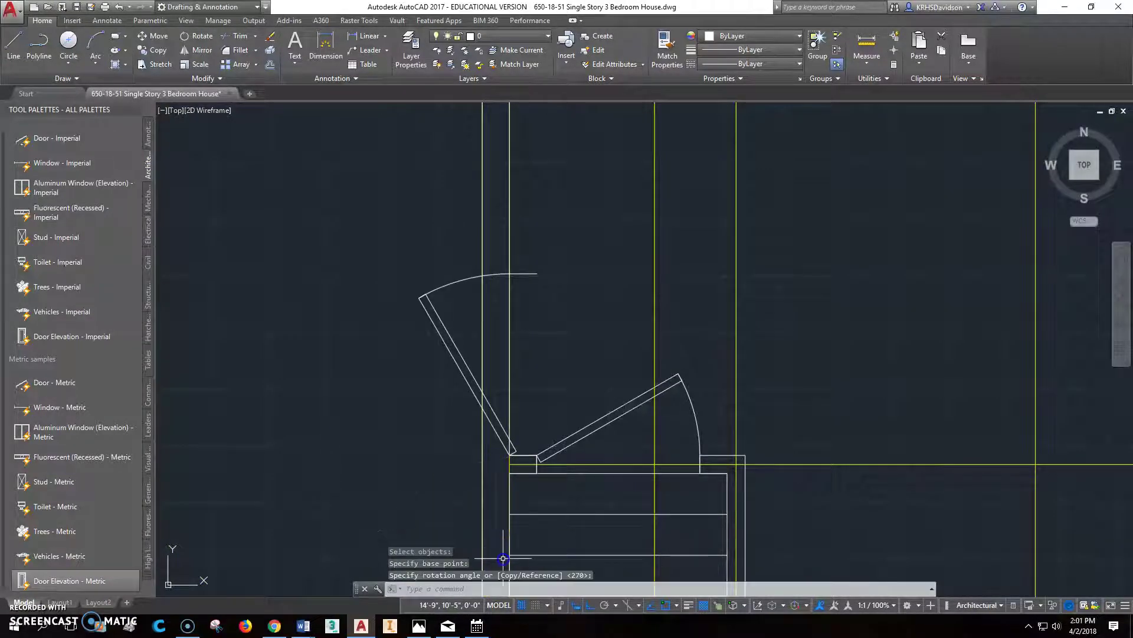
{"action": "scroll", "coordinate": [514, 488], "scroll_direction": "up", "scroll_amount": 4}
{"action": "scroll", "coordinate": [493, 419], "scroll_direction": "up", "scroll_amount": 2}
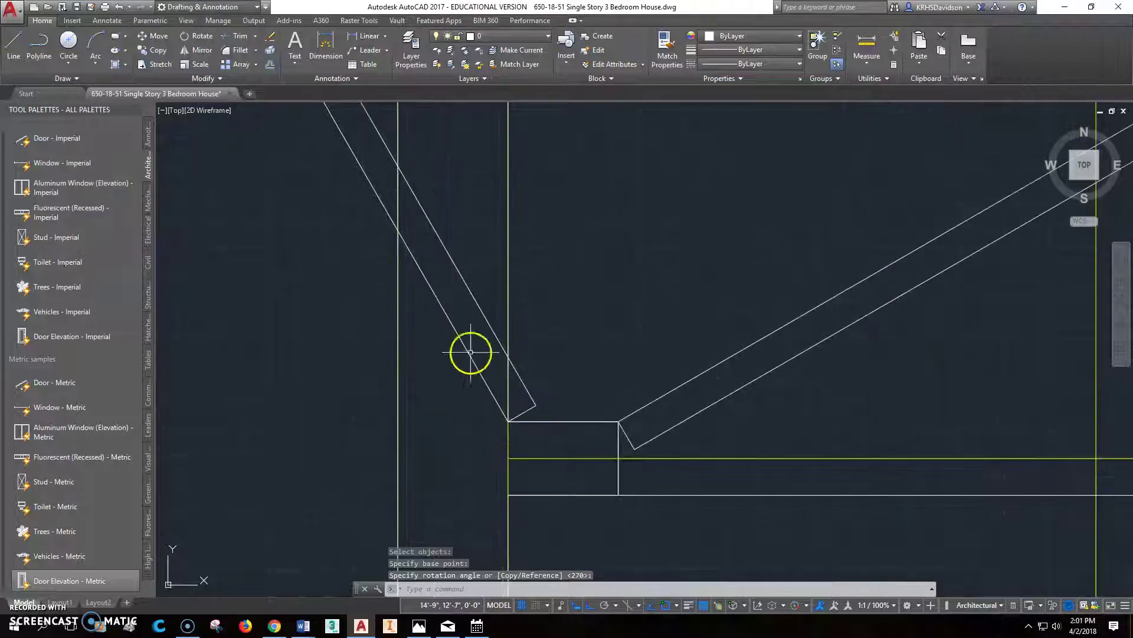
Move the new door against the wall line using a Perpendicular snap
{"action": "left_click", "coordinate": [171, 41]}
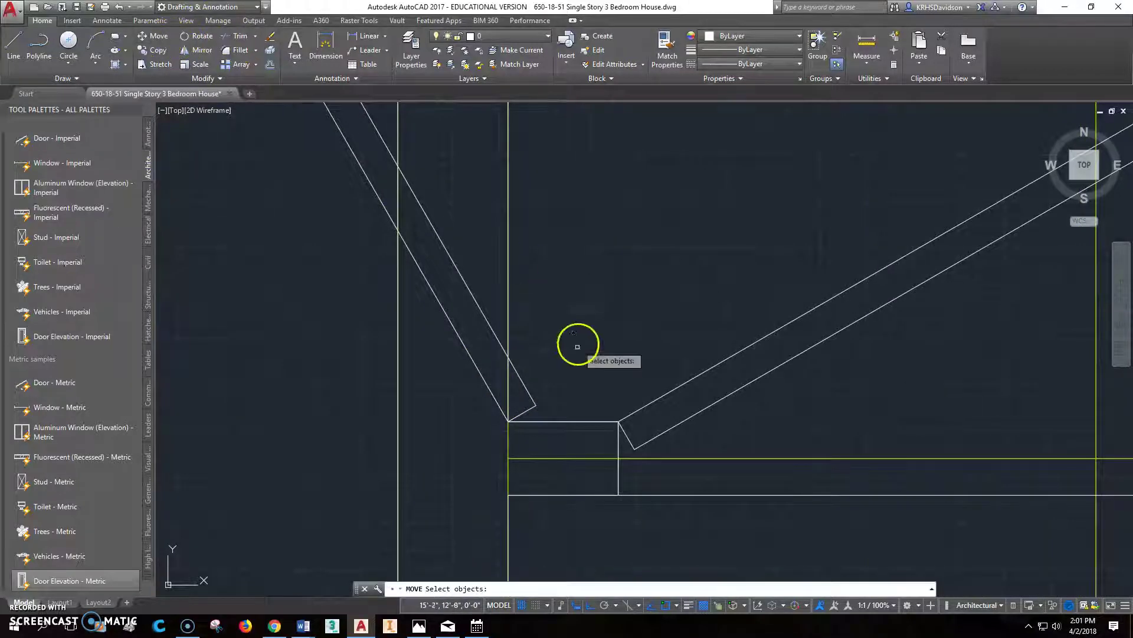
{"action": "left_click", "coordinate": [533, 405]}
{"action": "key", "text": "Return"}
{"action": "left_click", "coordinate": [507, 421]}
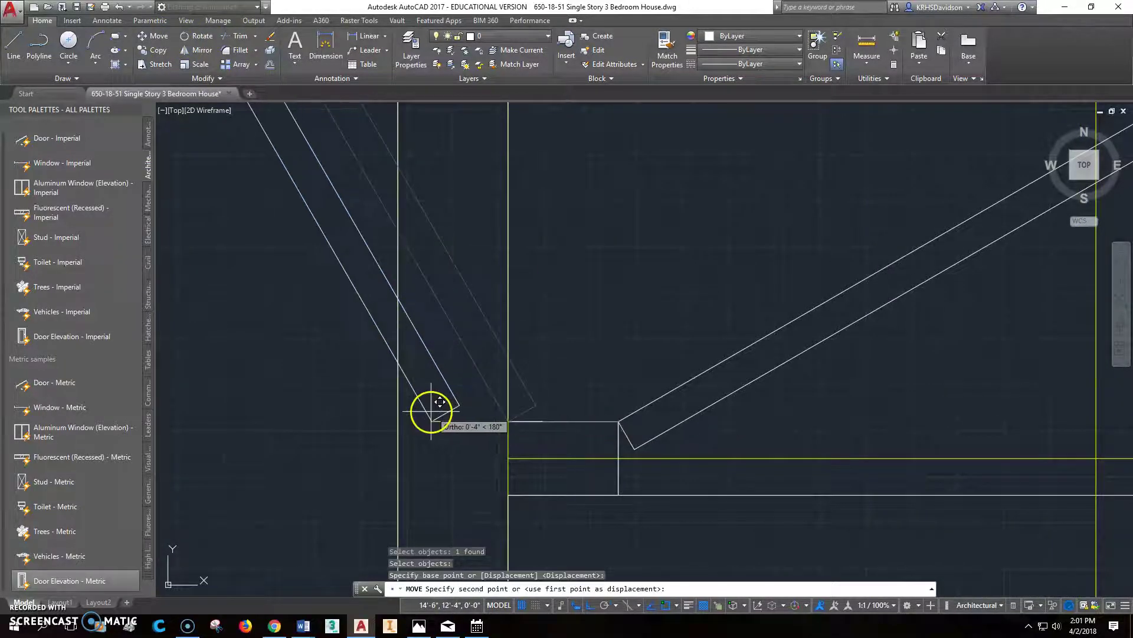
{"action": "right_click", "coordinate": [438, 402], "text": "shift"}
{"action": "left_click", "coordinate": [464, 322]}
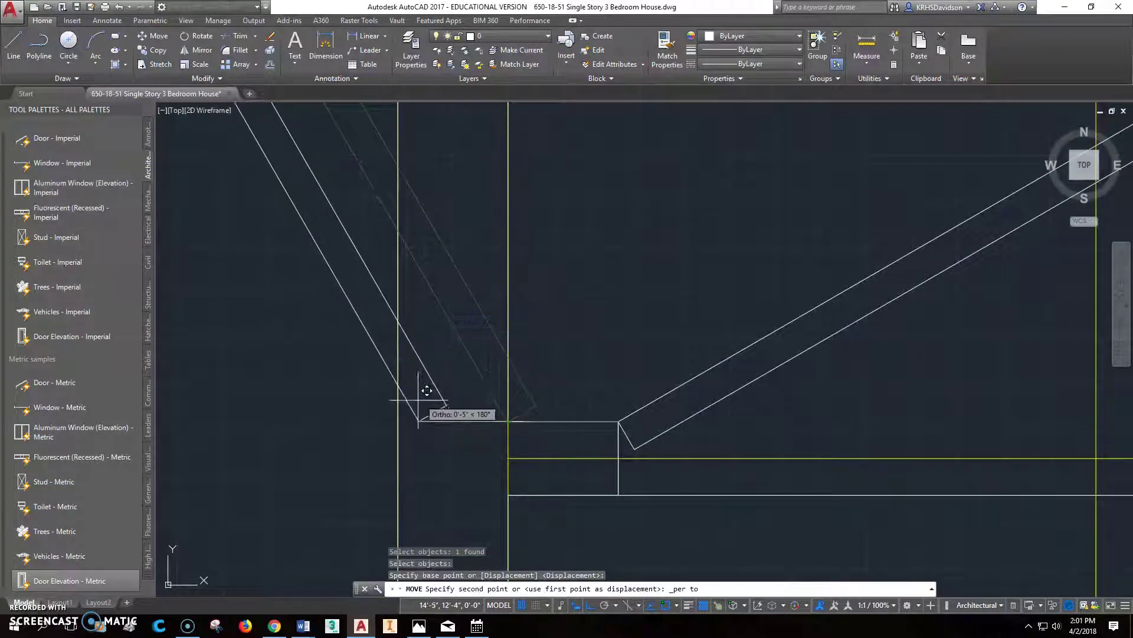
{"action": "left_click", "coordinate": [497, 459]}
{"action": "scroll", "coordinate": [487, 455], "scroll_direction": "down", "scroll_amount": 5}
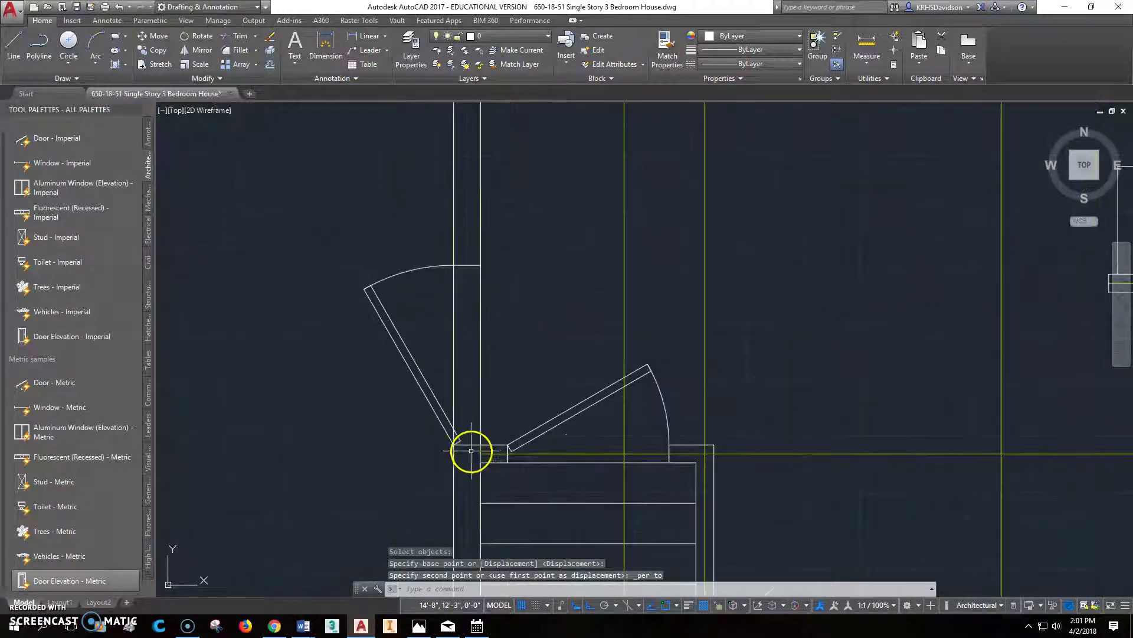
Flip the door to swing the other way and move it 4" up the wall
{"action": "left_click", "coordinate": [435, 399]}
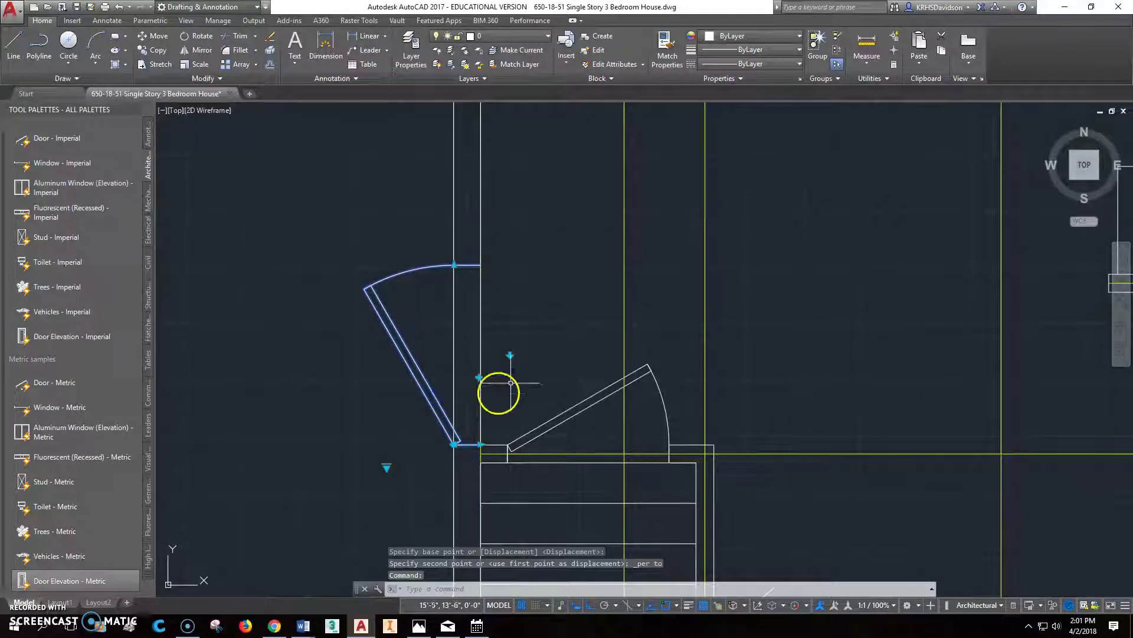
{"action": "left_click", "coordinate": [510, 355]}
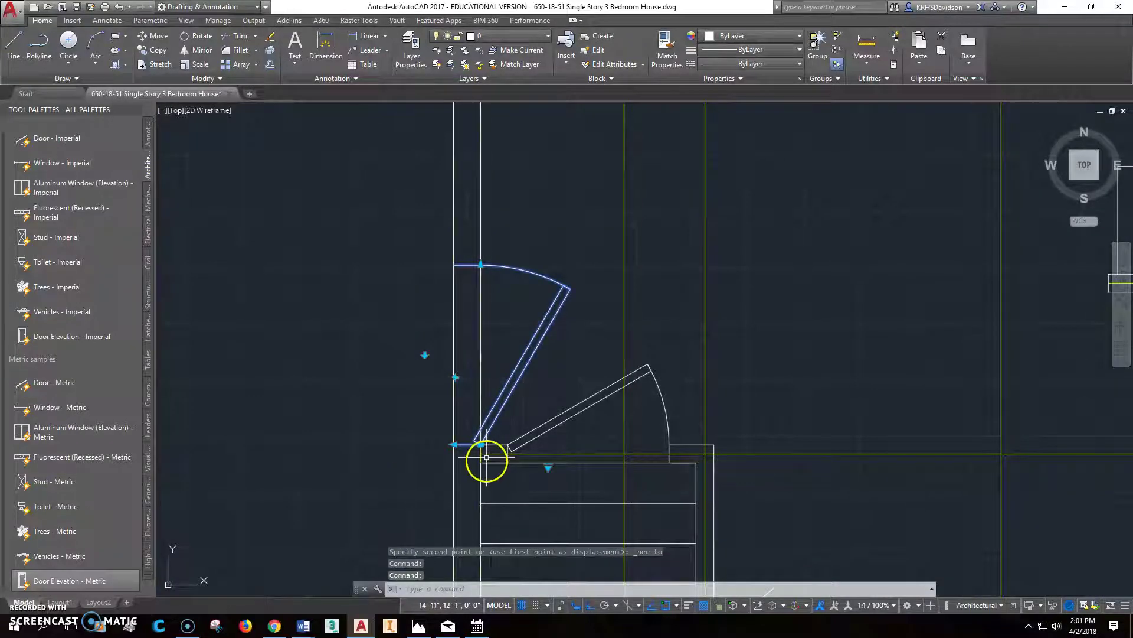
{"action": "left_click", "coordinate": [158, 36]}
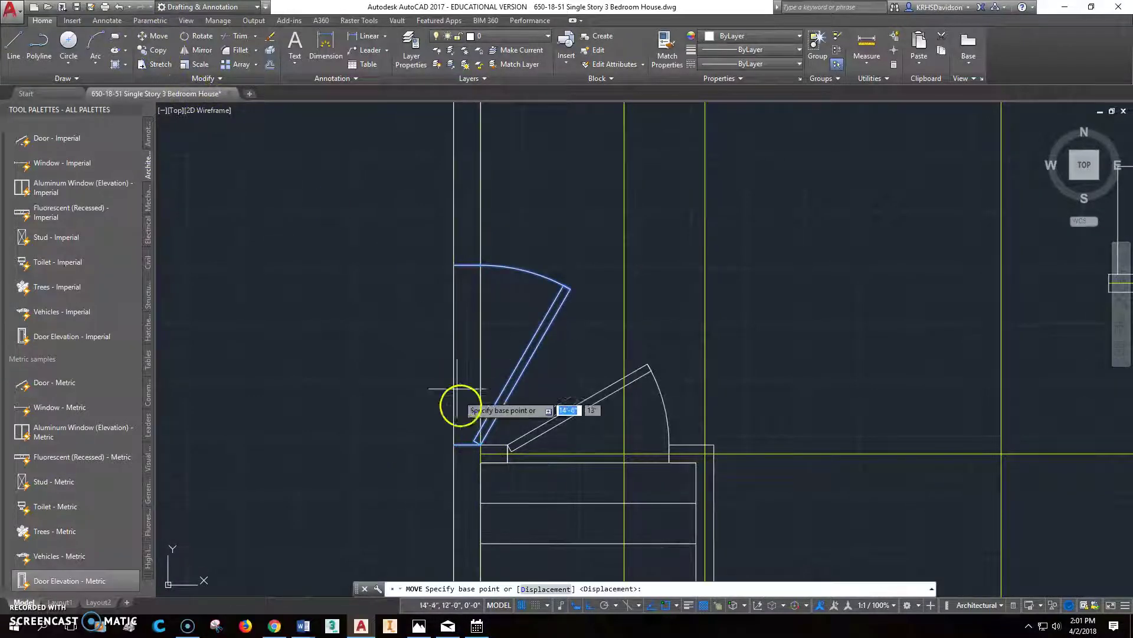
{"action": "key", "text": "Escape"}
{"action": "left_click", "coordinate": [158, 34]}
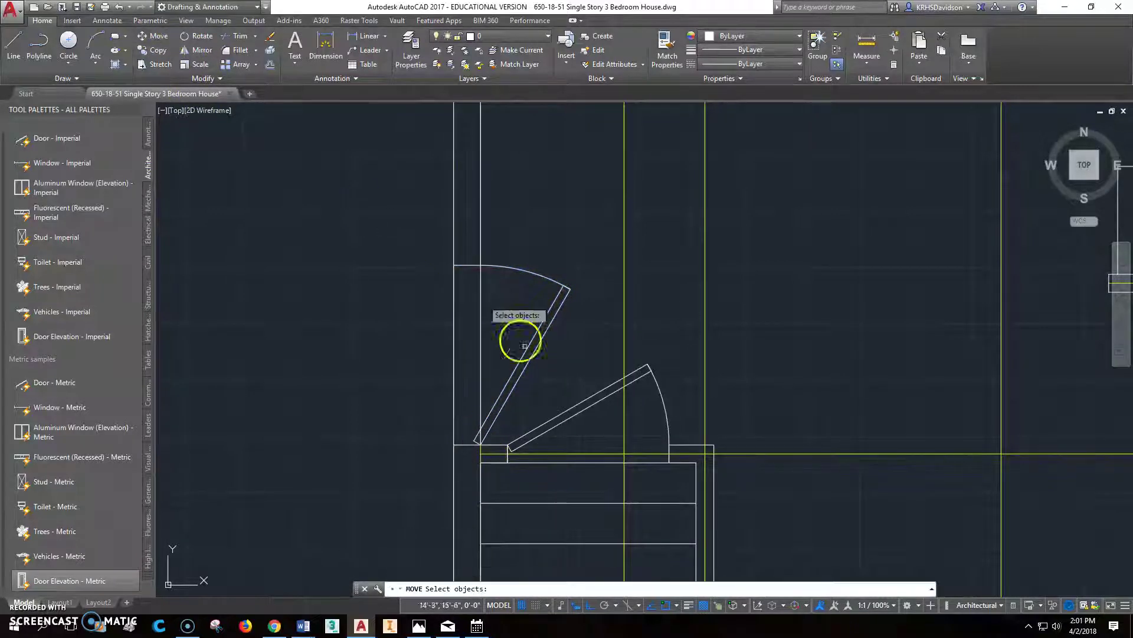
{"action": "left_click", "coordinate": [492, 420]}
{"action": "key", "text": "Return"}
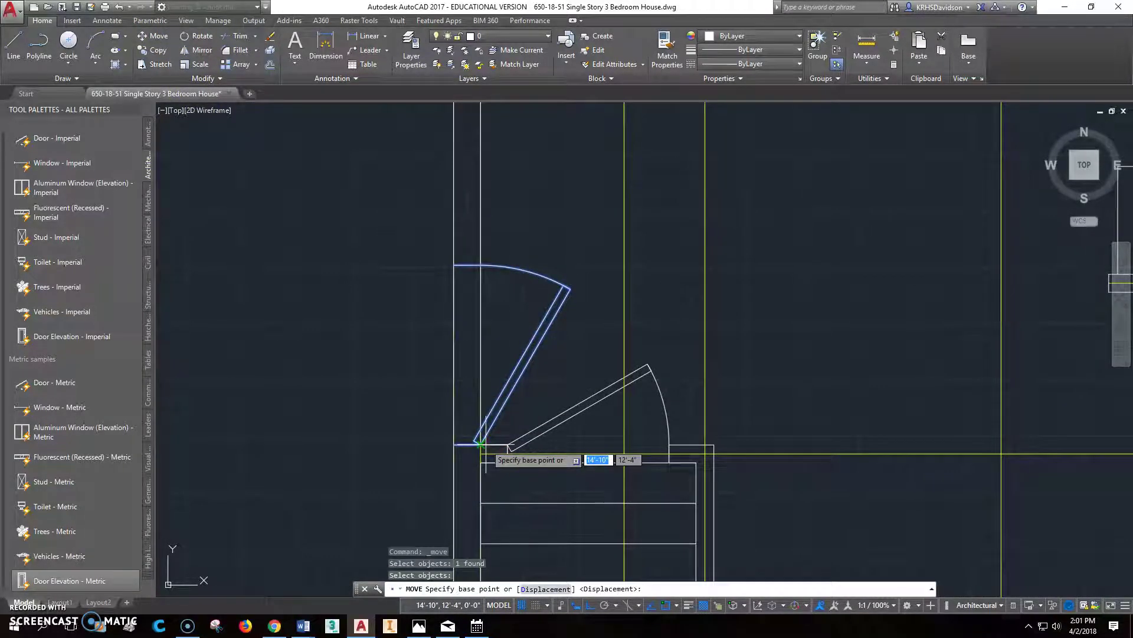
{"action": "left_click", "coordinate": [496, 442]}
{"action": "type", "text": "4\""}
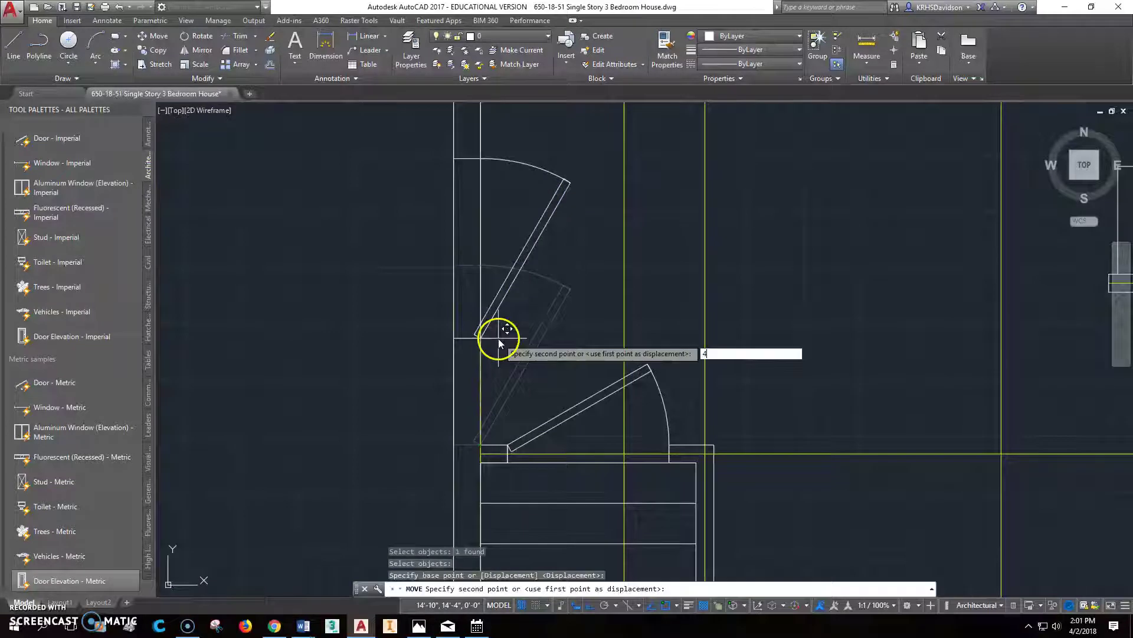
{"action": "key", "text": "Return"}
{"action": "key", "text": "Escape"}
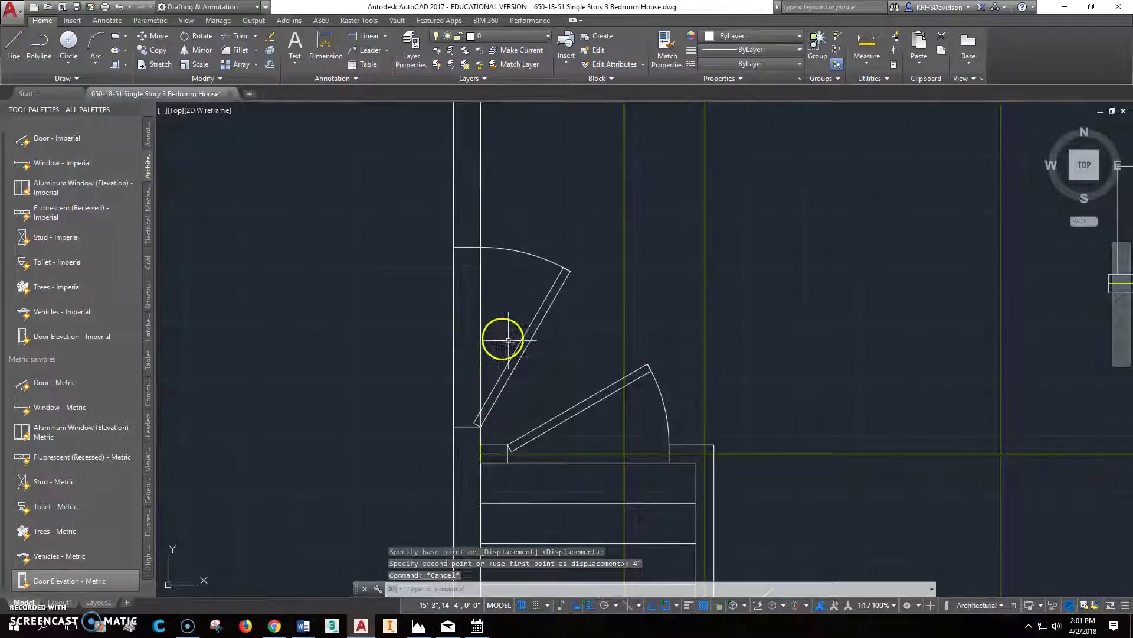
{"action": "left_click", "coordinate": [244, 40]}
{"action": "left_click", "coordinate": [476, 248]}
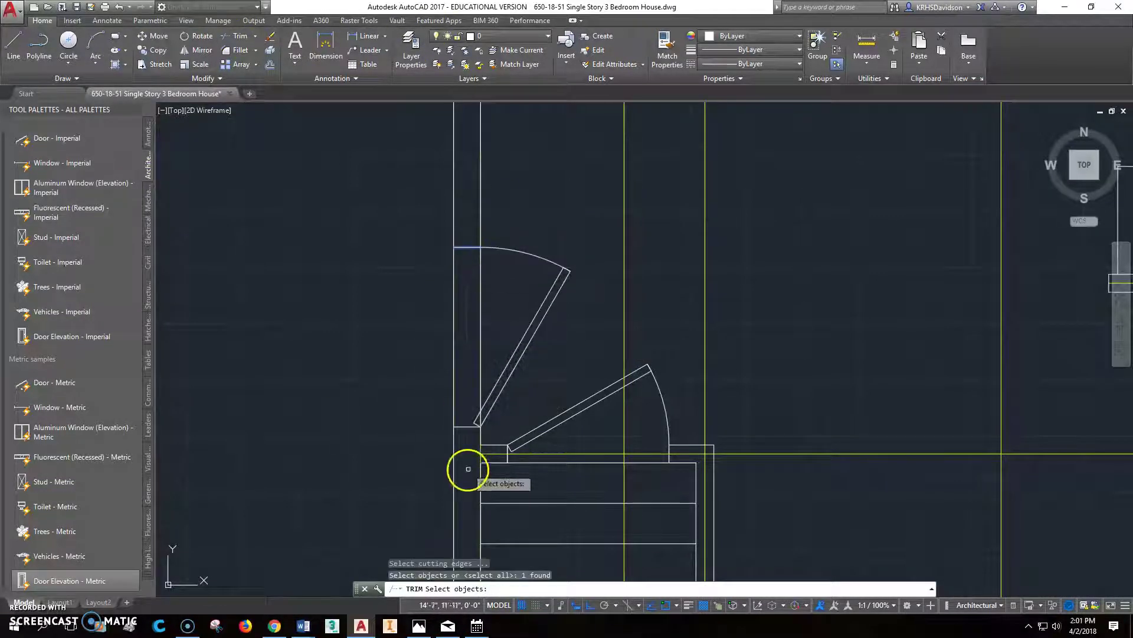
{"action": "left_click", "coordinate": [469, 426]}
{"action": "key", "text": "Return"}
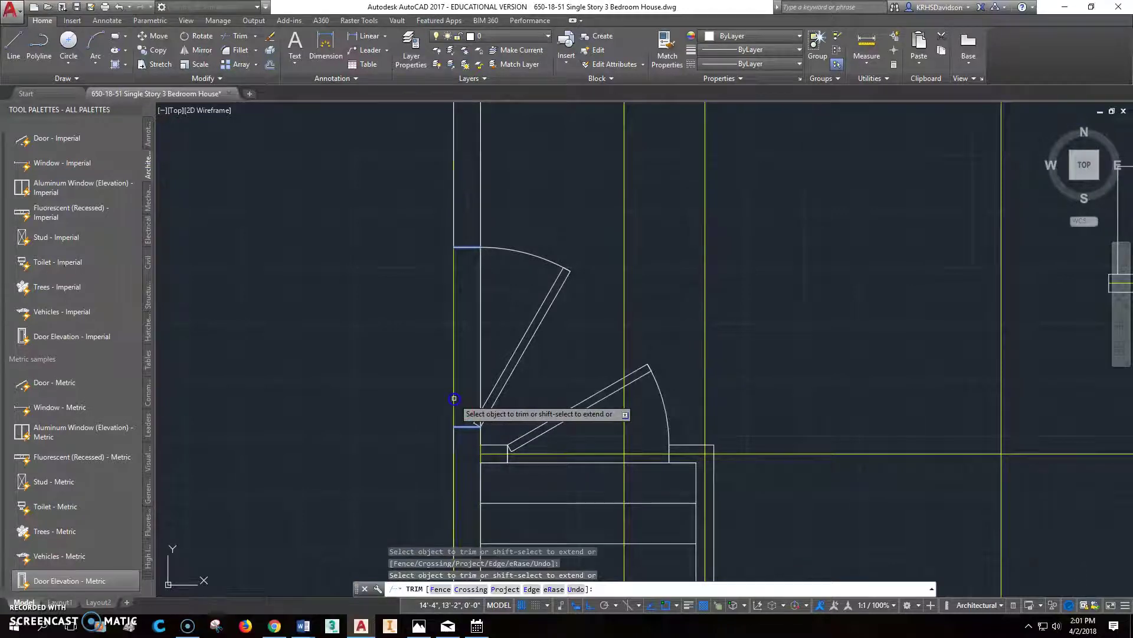
{"action": "right_click", "coordinate": [561, 334]}
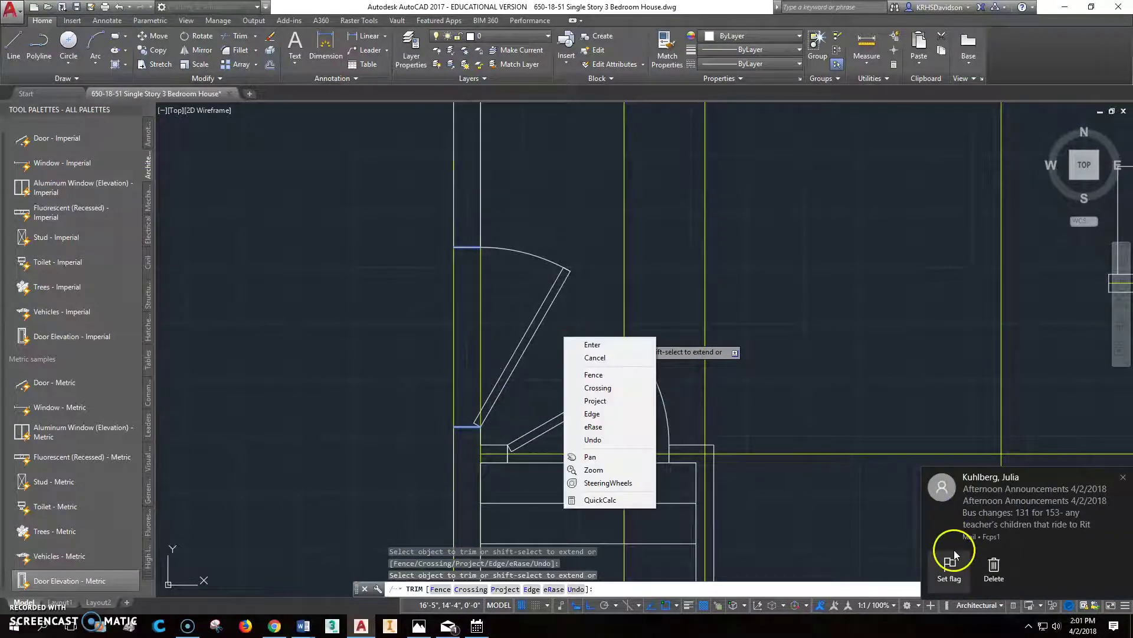
{"action": "left_click", "coordinate": [997, 572]}
{"action": "key", "text": "Escape"}
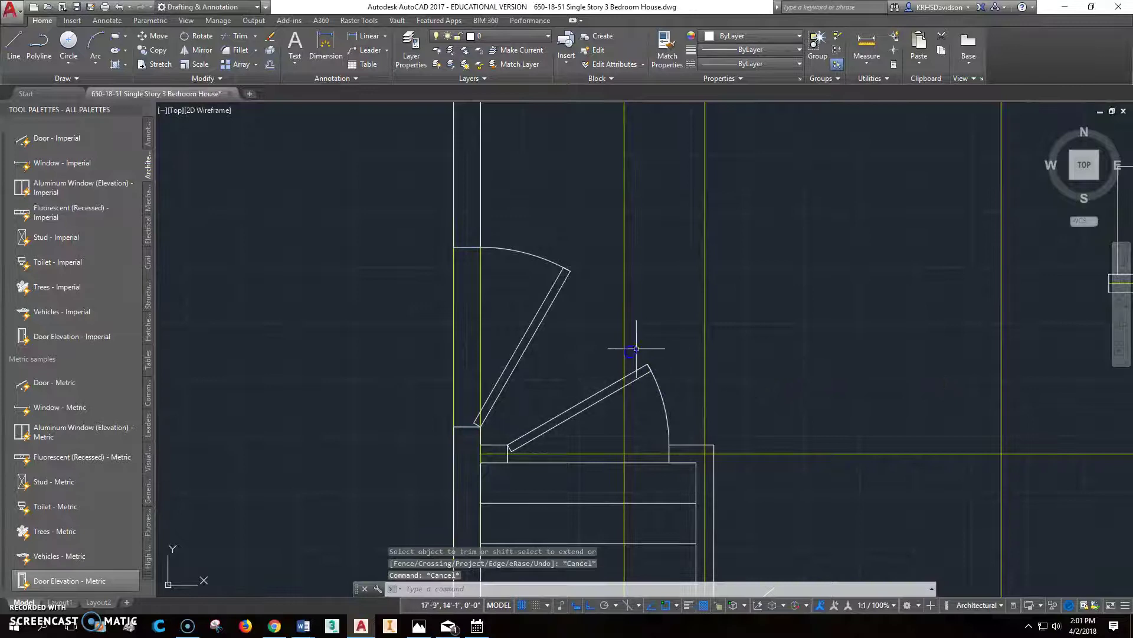
{"action": "scroll", "coordinate": [643, 349], "scroll_direction": "down", "scroll_amount": 2}
{"action": "scroll", "coordinate": [717, 370], "scroll_direction": "down", "scroll_amount": 4}
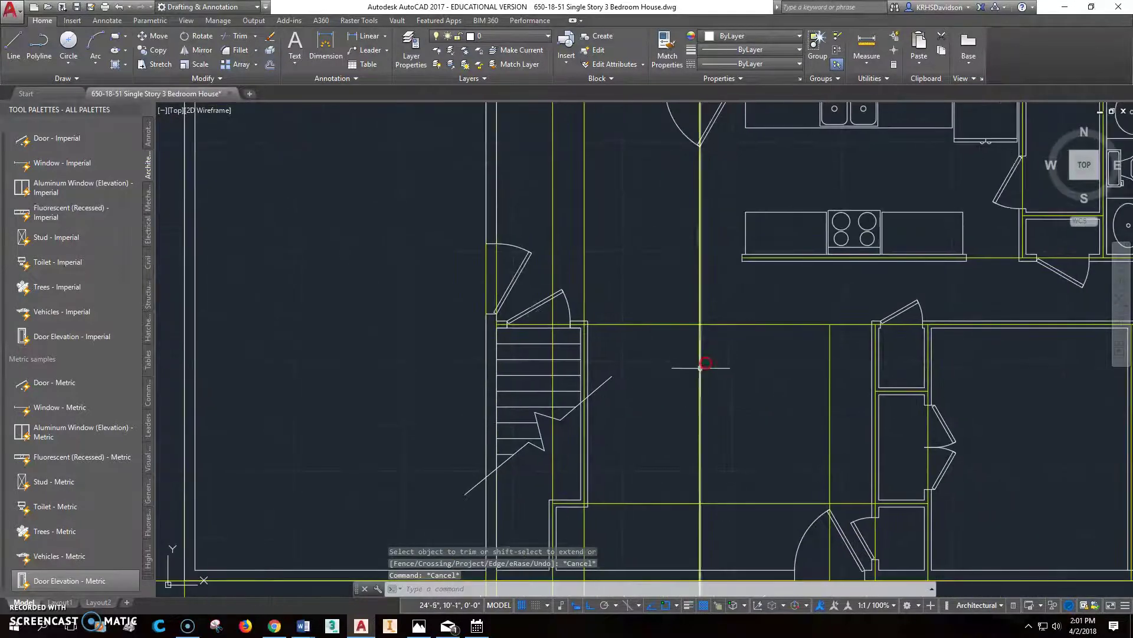